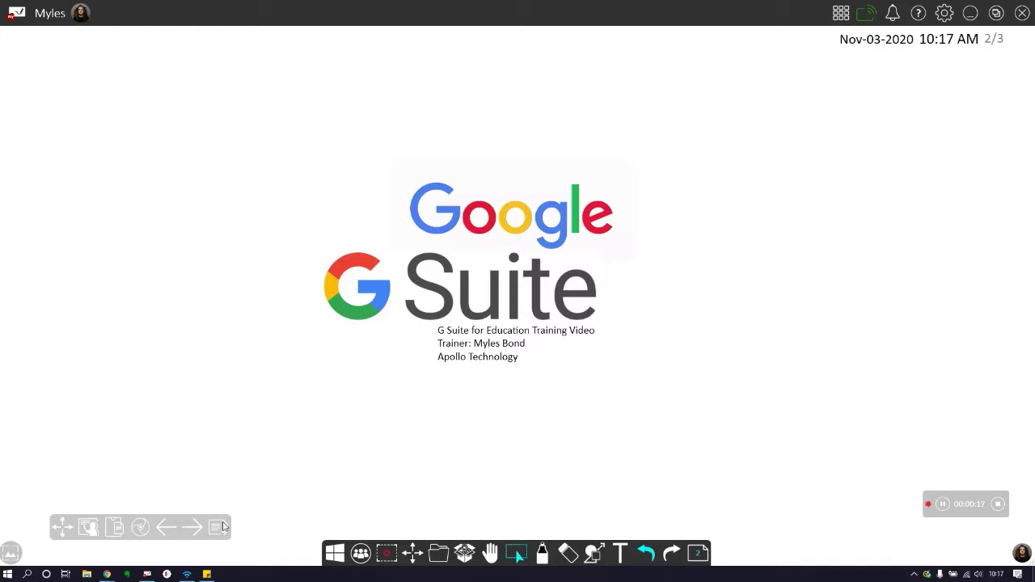
Step: Advance the whiteboard from page 2/3 to slide 3/3, the G Suite apps overview
{"action": "left_click", "coordinate": [193, 528]}
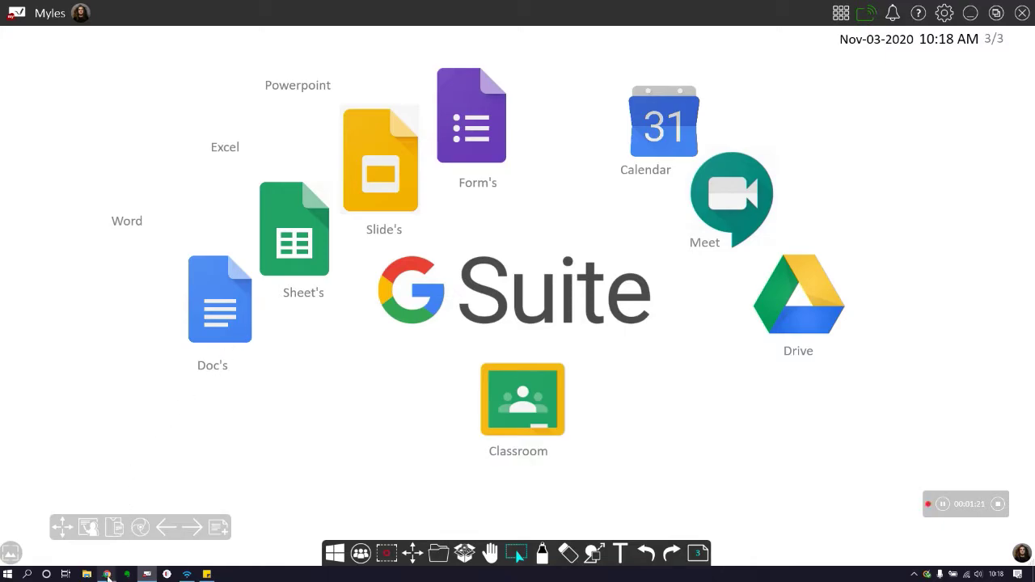
Step: Bring Chrome forward and sign in, then switch to the signed-in window with Docs, Drive, Sheets and Meet tabs
{"action": "mouse_move", "coordinate": [108, 575]}
{"action": "left_click", "coordinate": [157, 532]}
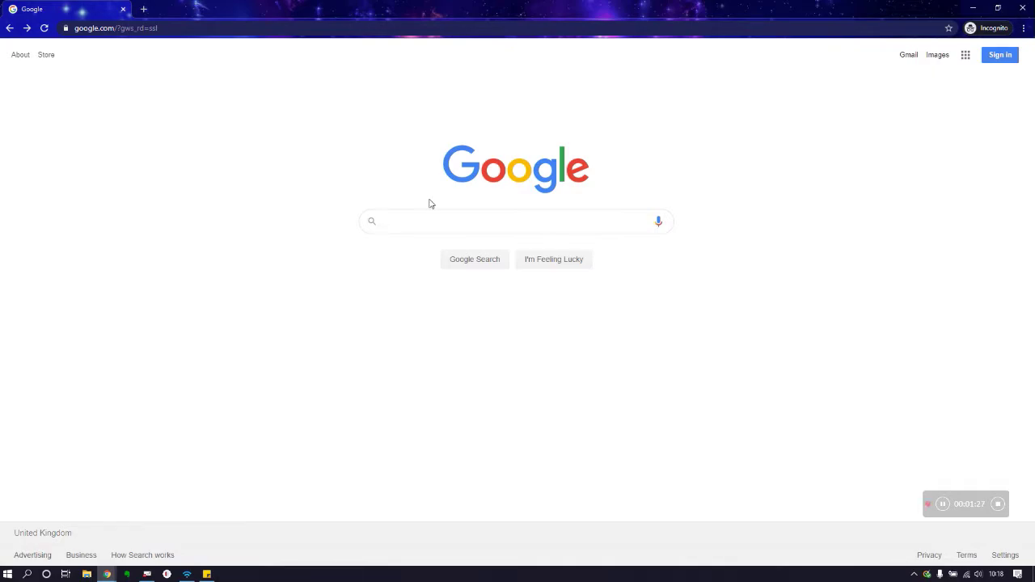
{"action": "left_click", "coordinate": [1003, 56]}
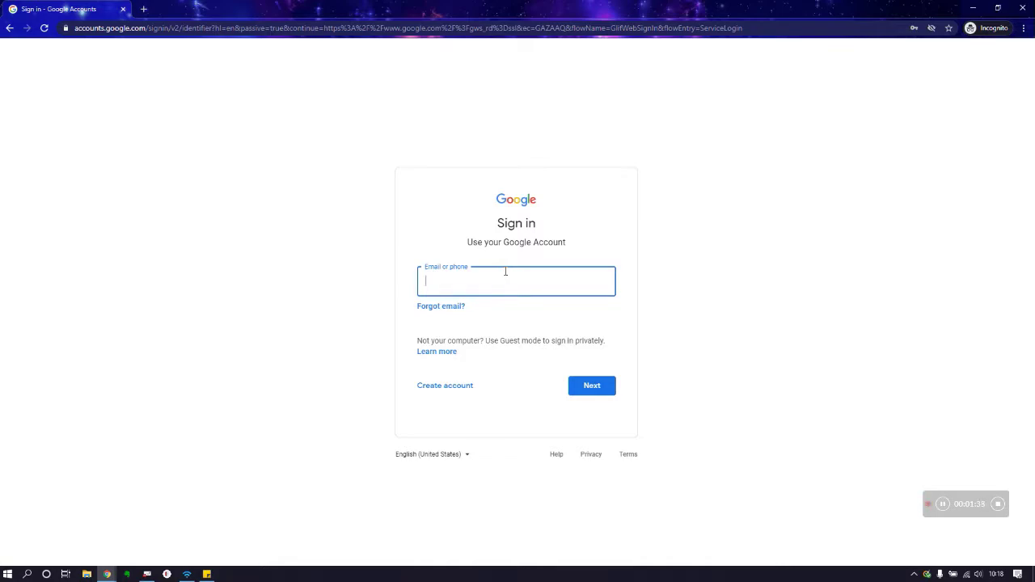
{"action": "left_click", "coordinate": [107, 570]}
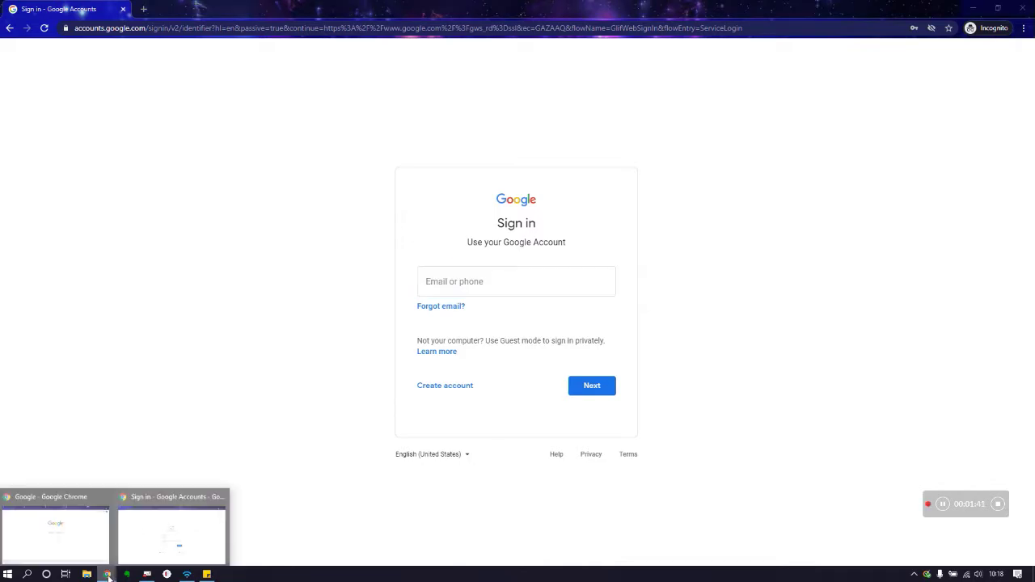
{"action": "left_click", "coordinate": [58, 537]}
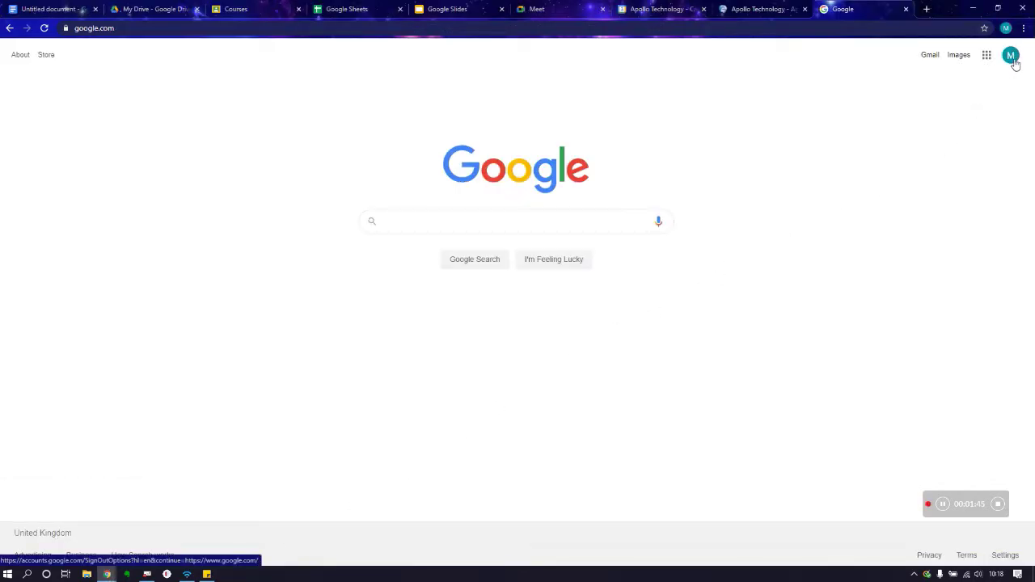
Step: Browse the Google apps grid, then switch to the blank Untitled document in Docs
{"action": "left_click", "coordinate": [988, 59]}
{"action": "scroll", "coordinate": [976, 83], "scroll_direction": "down", "scroll_amount": 5}
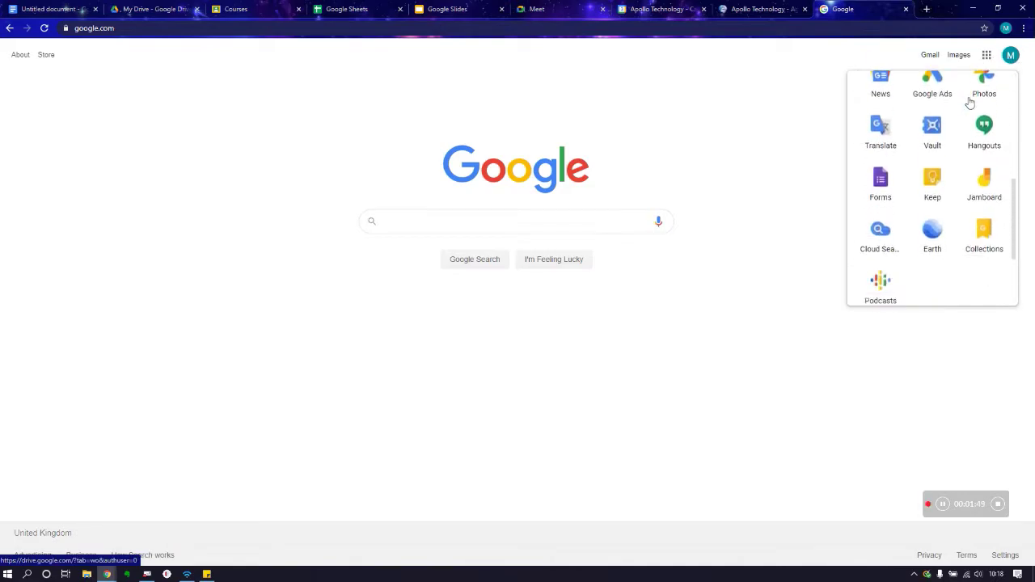
{"action": "scroll", "coordinate": [970, 103], "scroll_direction": "up", "scroll_amount": 5}
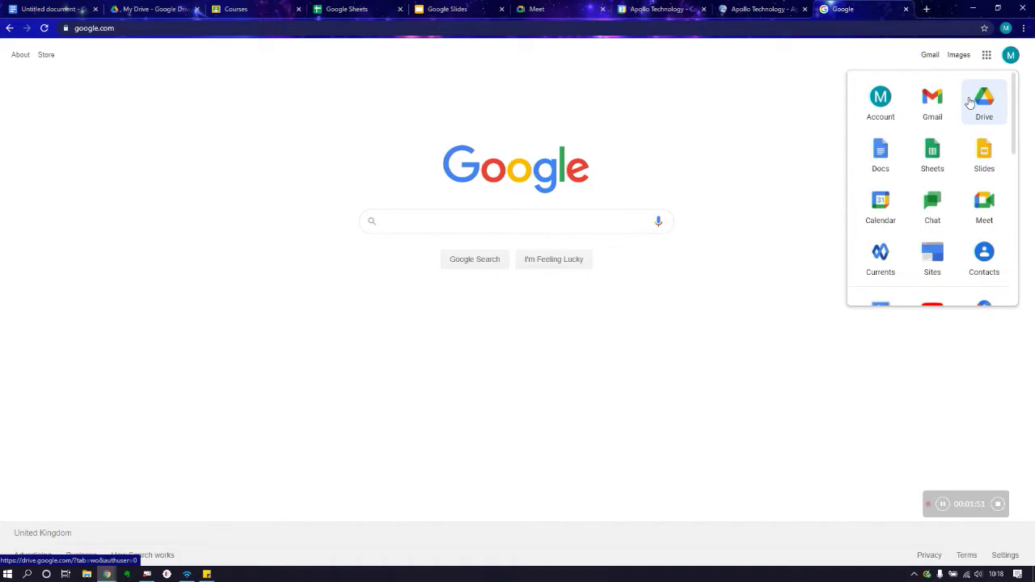
{"action": "scroll", "coordinate": [905, 204], "scroll_direction": "down", "scroll_amount": 5}
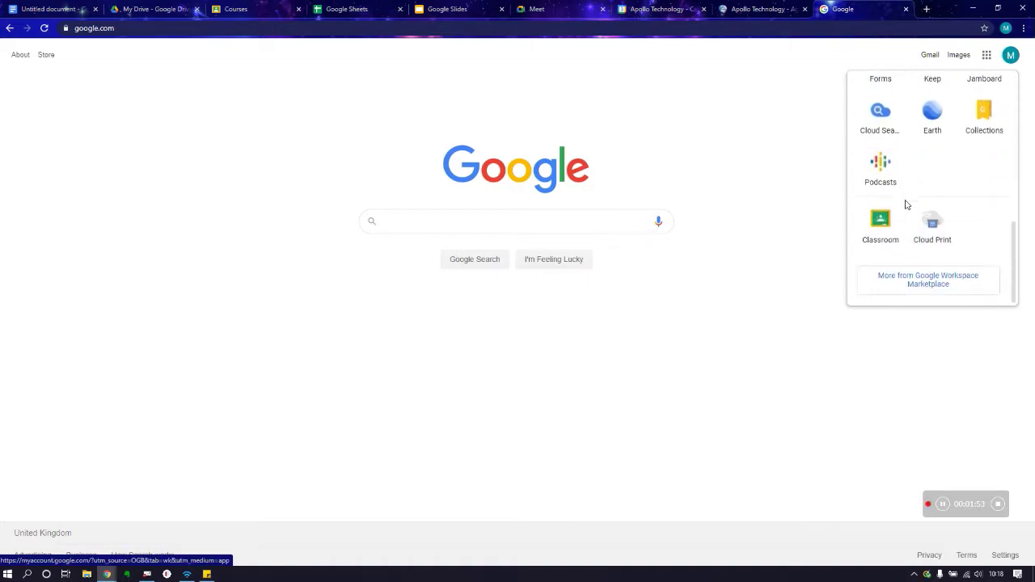
{"action": "scroll", "coordinate": [905, 204], "scroll_direction": "up", "scroll_amount": 5}
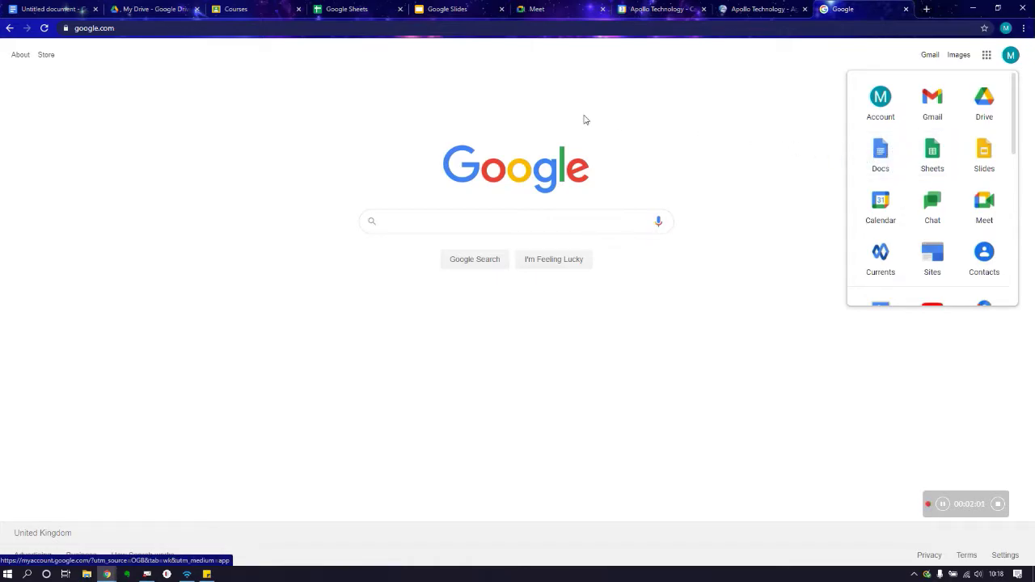
{"action": "left_click", "coordinate": [47, 8]}
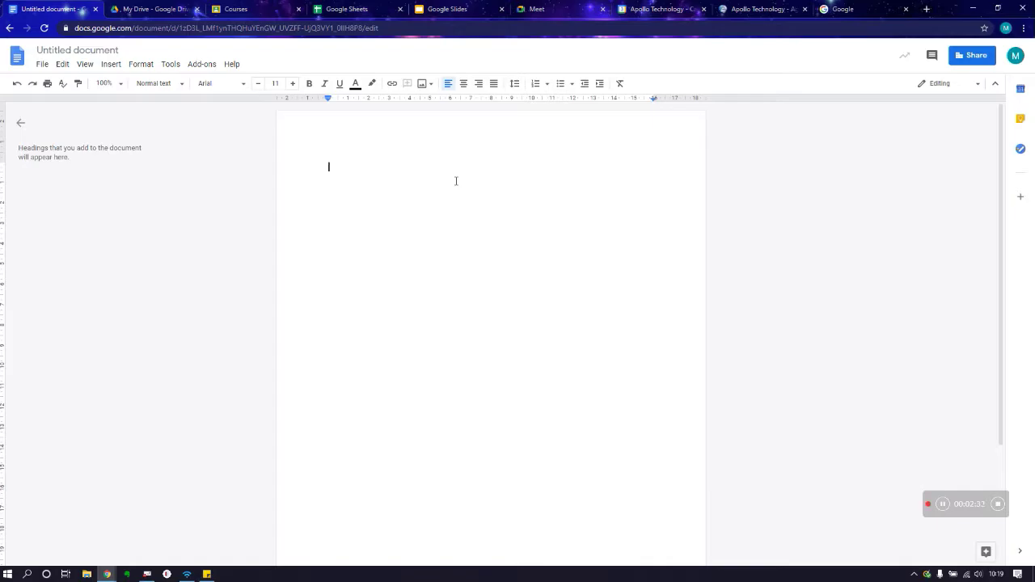
Step: Type 'Typing' as the first line of the blank document
{"action": "type", "text": "Typing"}
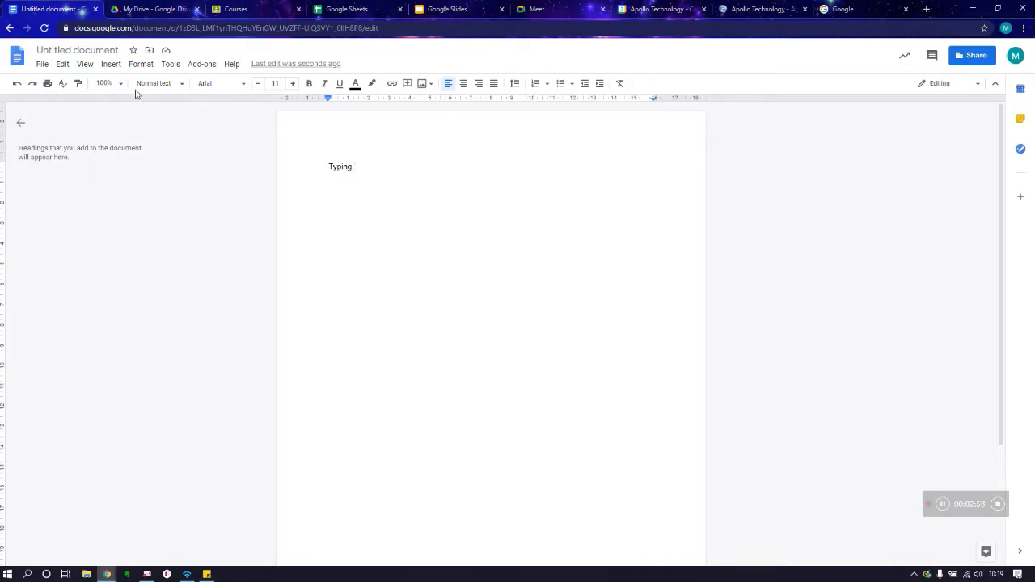
Step: Change the document title from 'Untitled document' to 'Test'
{"action": "left_click", "coordinate": [102, 51]}
{"action": "type", "text": "Test"}
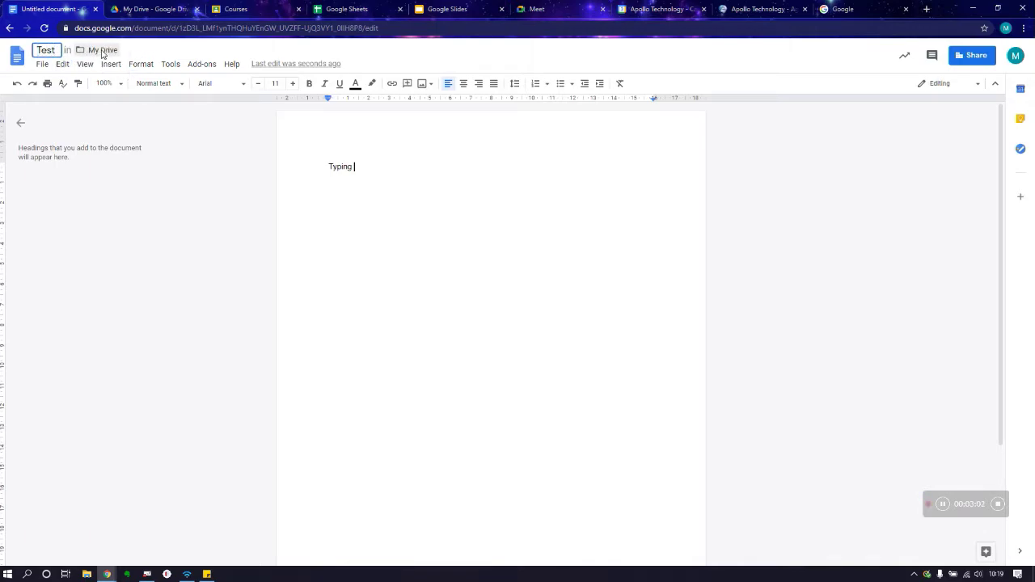
{"action": "left_click", "coordinate": [455, 261]}
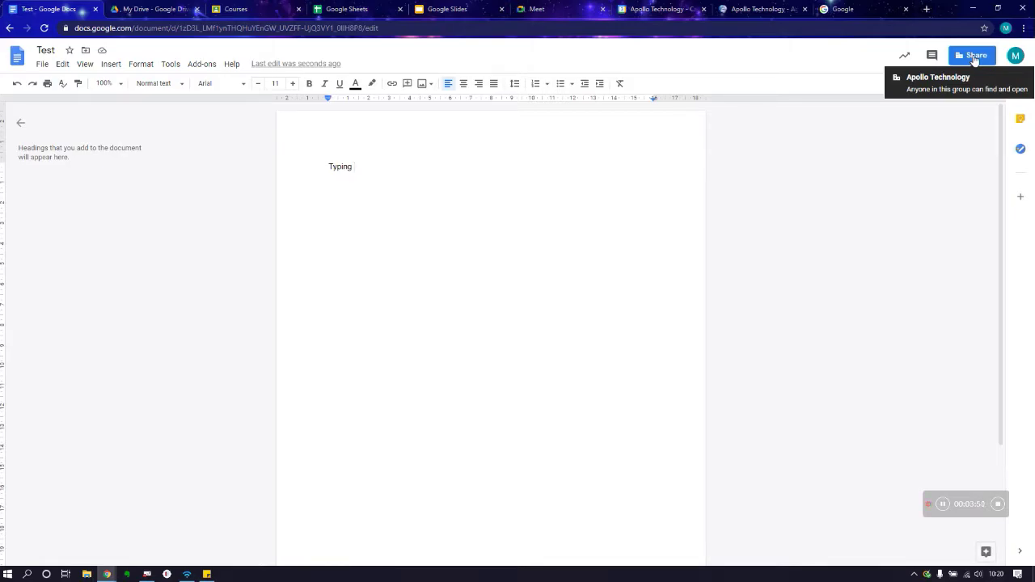
Step: Open the Share dialog and add the suggested support account as a recipient
{"action": "left_click", "coordinate": [974, 58]}
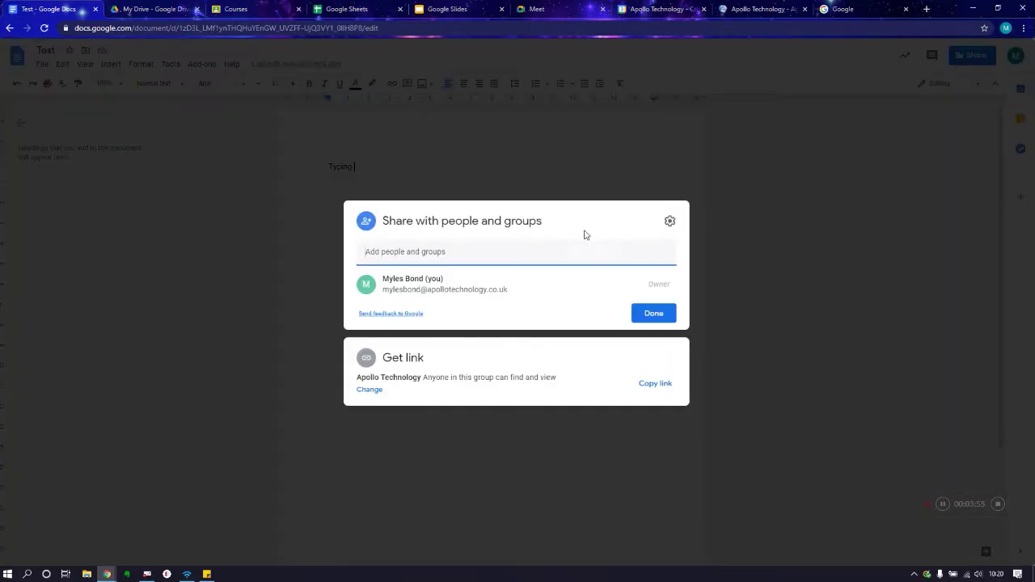
{"action": "left_click", "coordinate": [493, 254]}
{"action": "left_click", "coordinate": [786, 299]}
{"action": "left_click", "coordinate": [975, 55]}
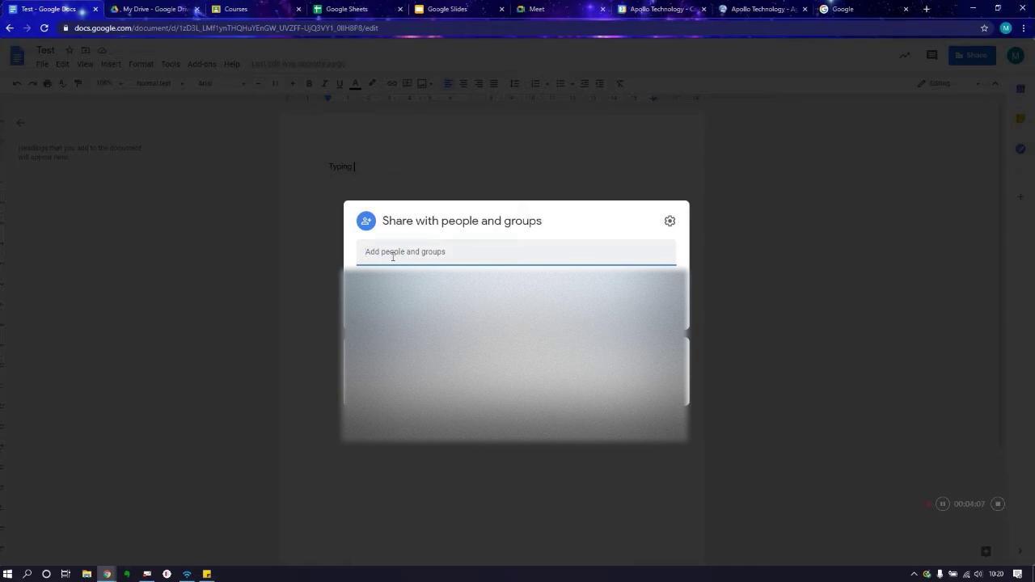
{"action": "type", "text": "suppo"}
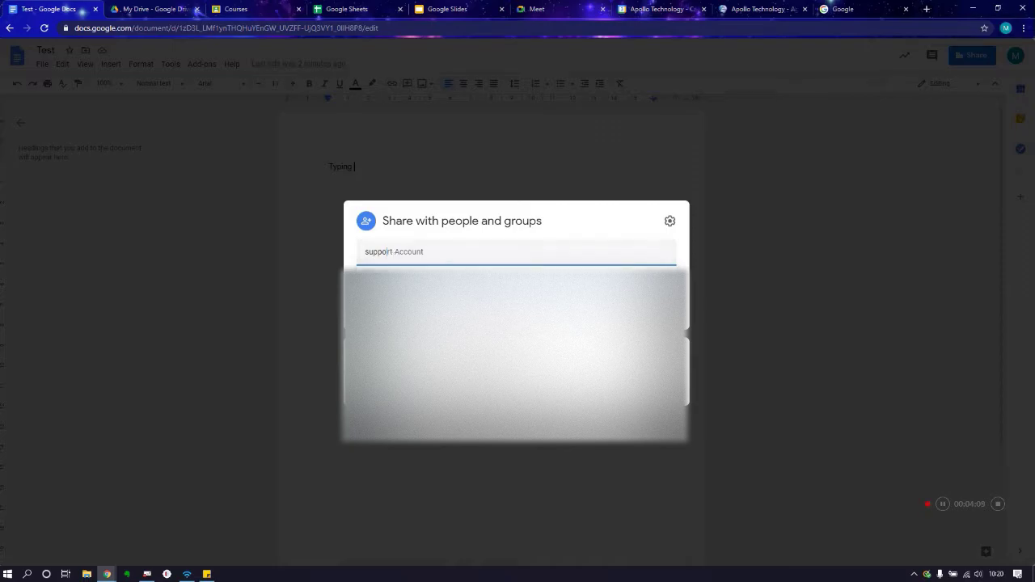
{"action": "key", "text": "Return"}
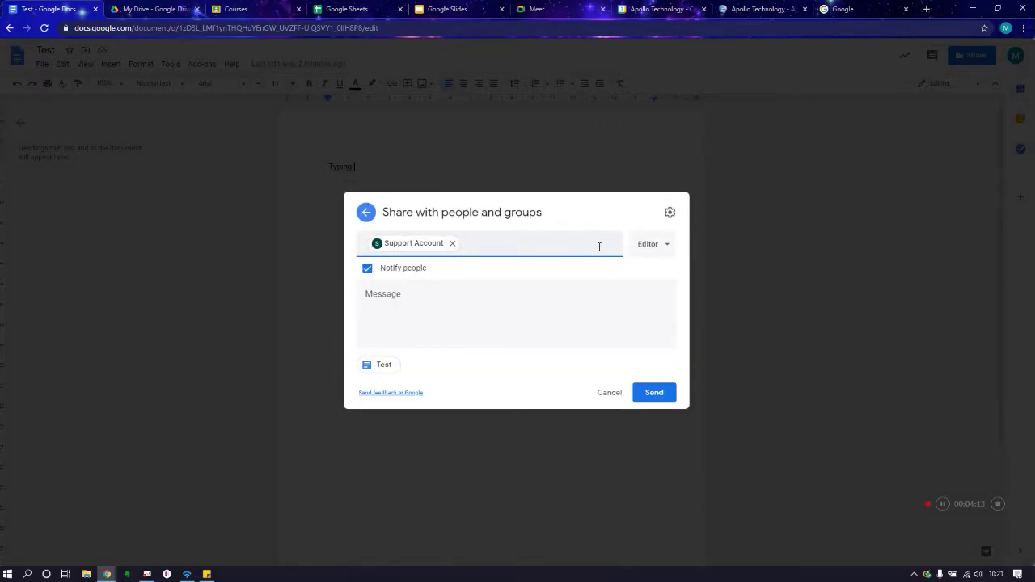
Step: Write the share note 'Hi guys, This is the document i need your input on'
{"action": "left_click", "coordinate": [388, 311]}
{"action": "type", "text": "Hi"}
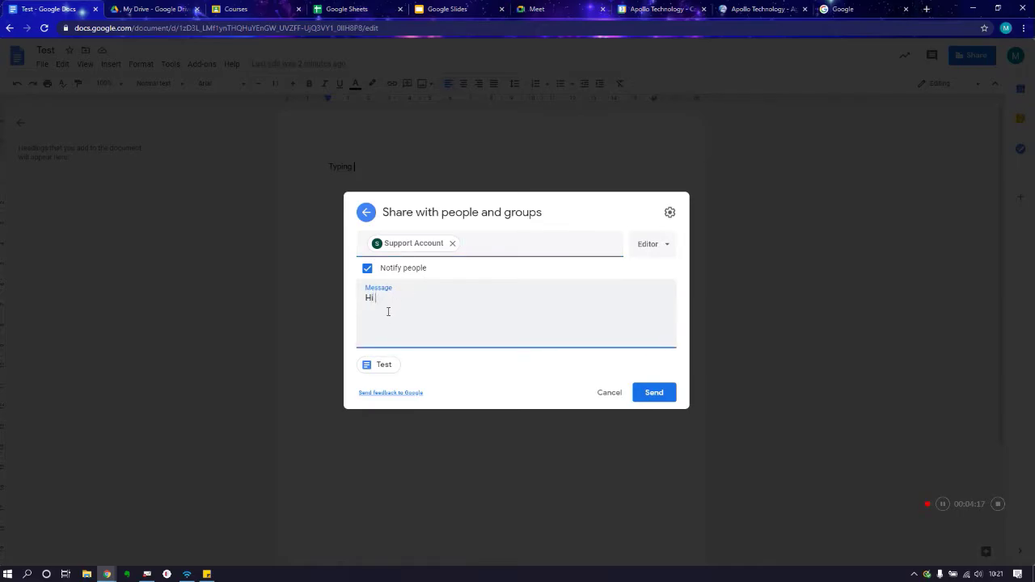
{"action": "type", "text": " guys,"}
{"action": "key", "text": "Return"}
{"action": "key", "text": "Return"}
{"action": "type", "text": "TRhis i"}
{"action": "key", "text": "BackSpace"}
{"action": "key", "text": "BackSpace"}
{"action": "key", "text": "BackSpace"}
{"action": "key", "text": "BackSpace"}
{"action": "key", "text": "BackSpace"}
{"action": "key", "text": "BackSpace"}
{"action": "type", "text": "his is the document i need your input on"}
Step: Keep the recipient as Editor, send the invitation, and reopen sharing to confirm they were added
{"action": "left_click", "coordinate": [657, 243]}
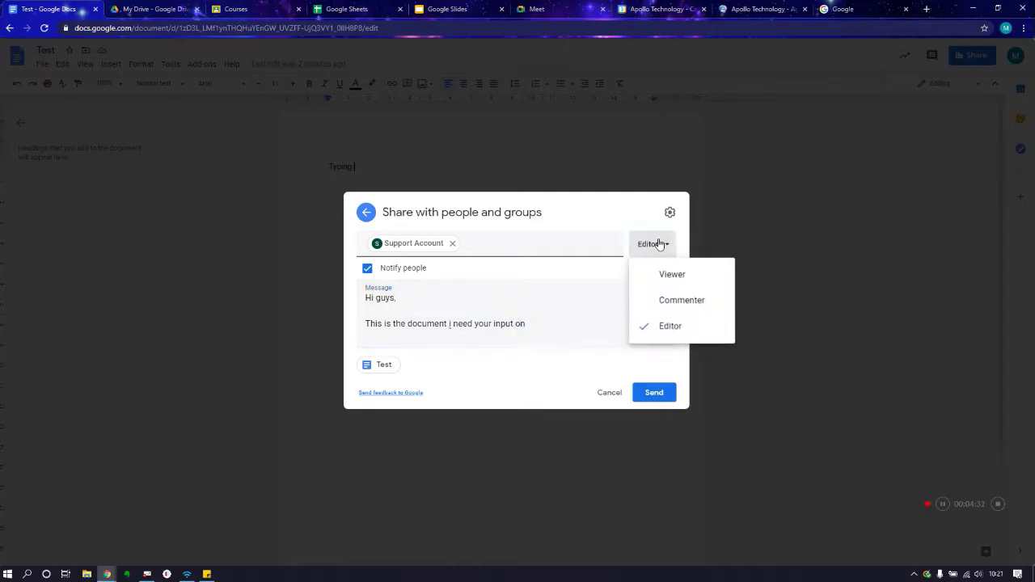
{"action": "left_click", "coordinate": [564, 310]}
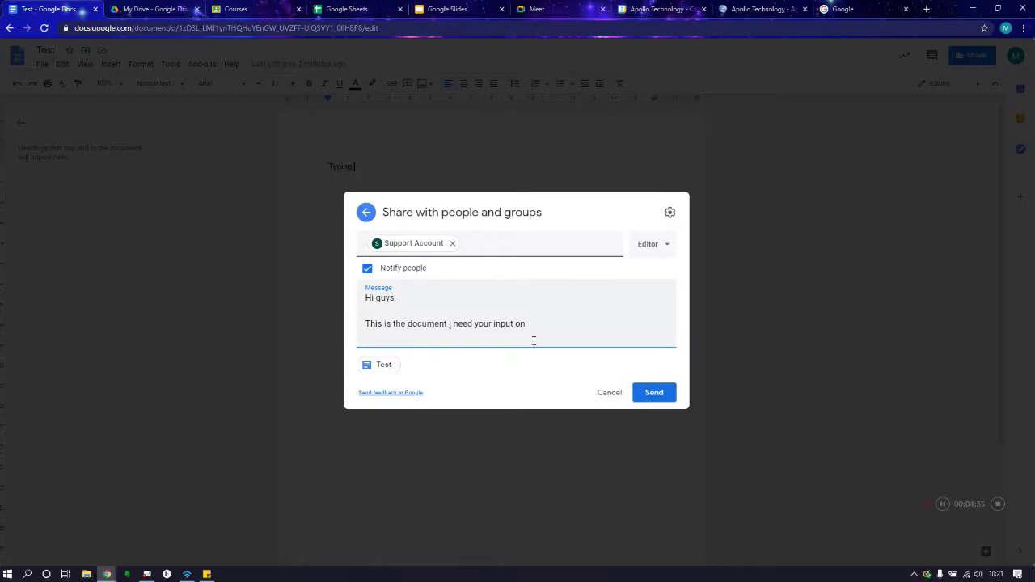
{"action": "left_click", "coordinate": [663, 252]}
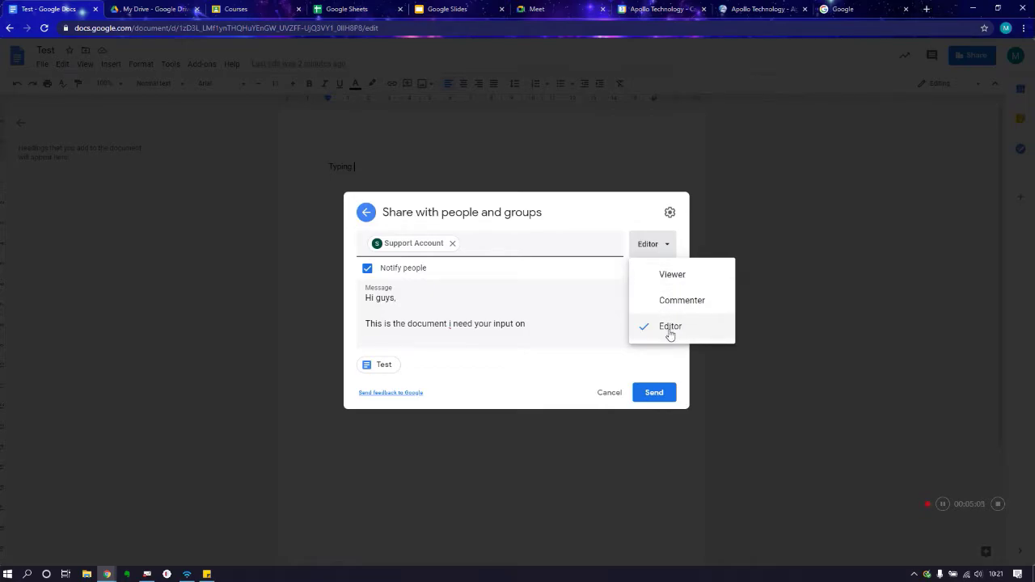
{"action": "left_click", "coordinate": [670, 328]}
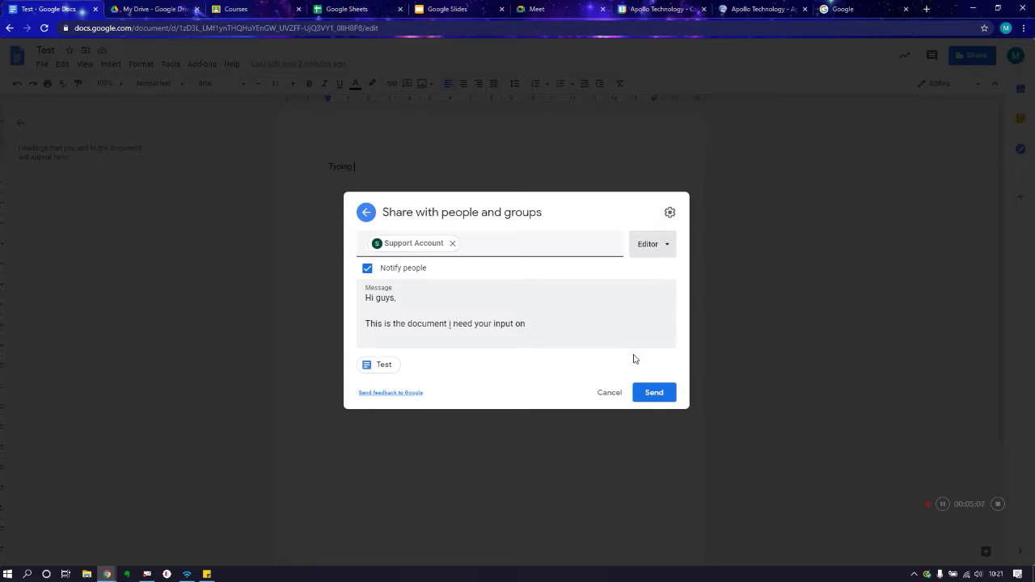
{"action": "left_click", "coordinate": [647, 394]}
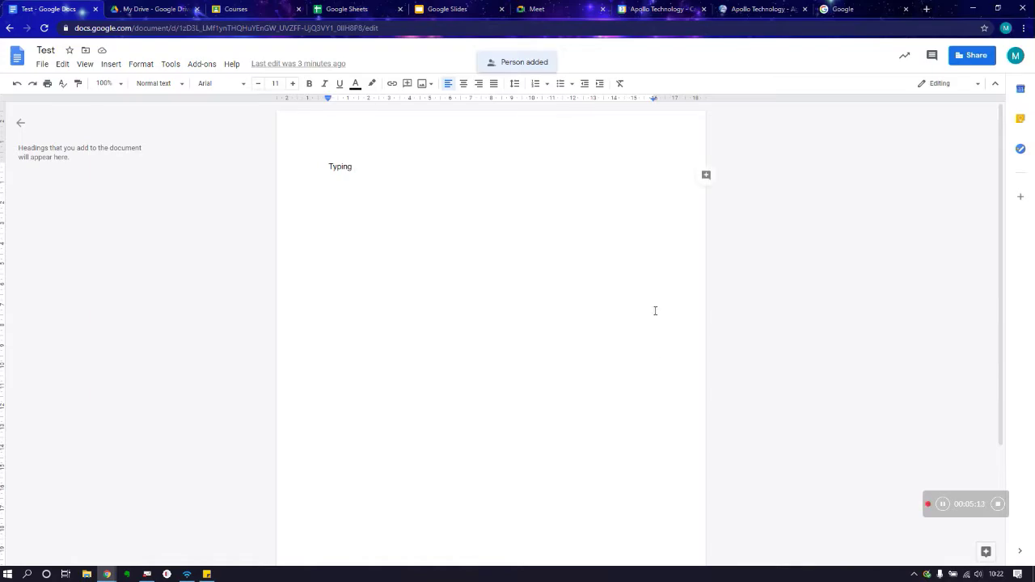
{"action": "left_click", "coordinate": [964, 57]}
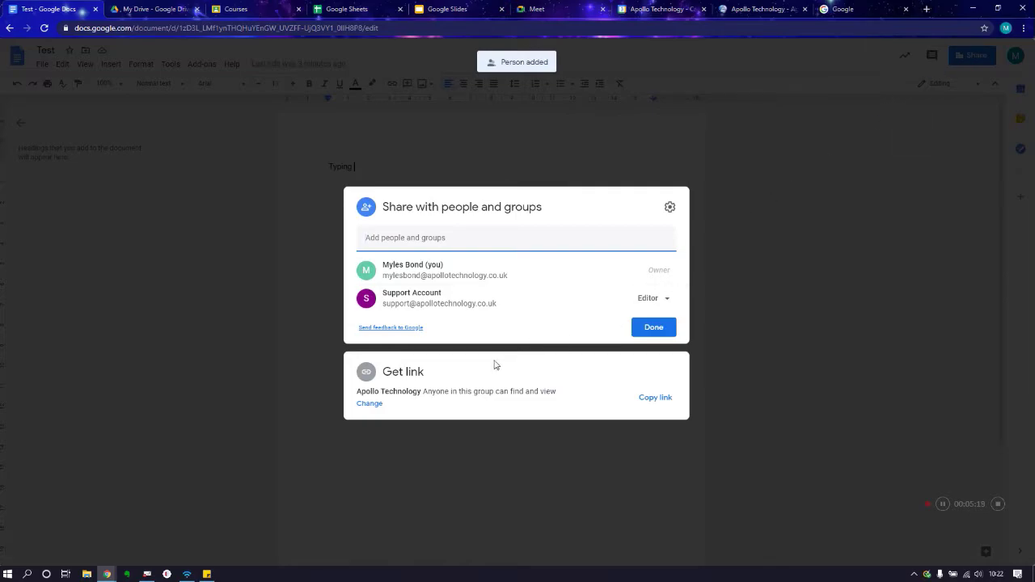
Step: Reveal the Get link settings and list the access choices beyond Apollo Technology
{"action": "left_click", "coordinate": [369, 404]}
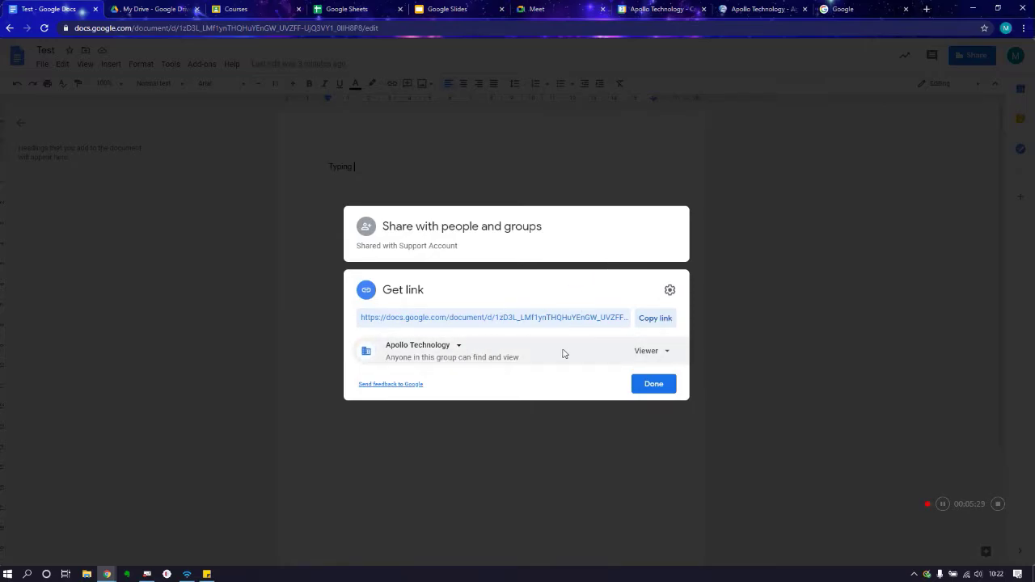
{"action": "left_click", "coordinate": [458, 349]}
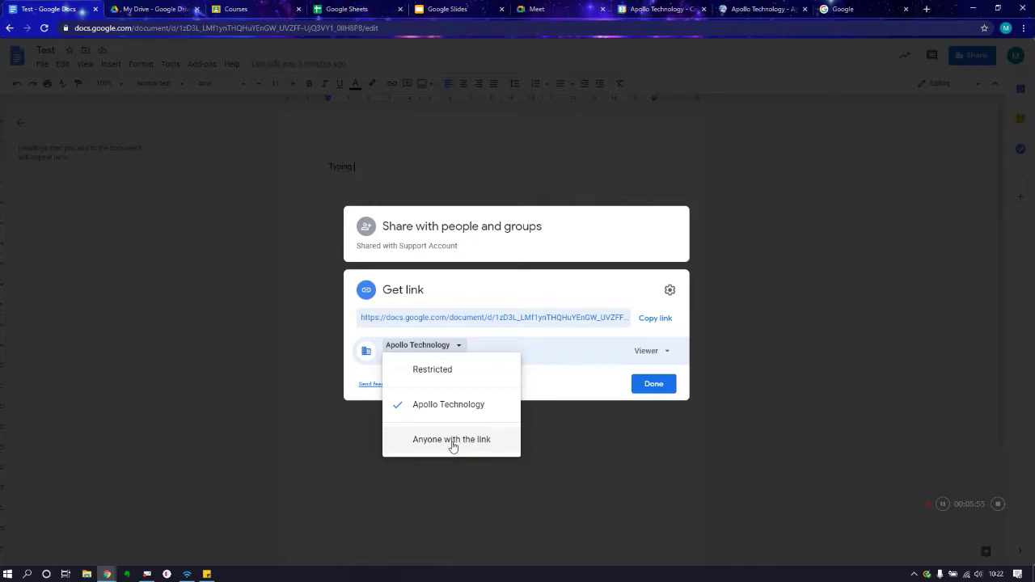
Step: Set link access to 'Anyone with the link' as Viewer, copy the link, and finish with Done
{"action": "left_click", "coordinate": [453, 440]}
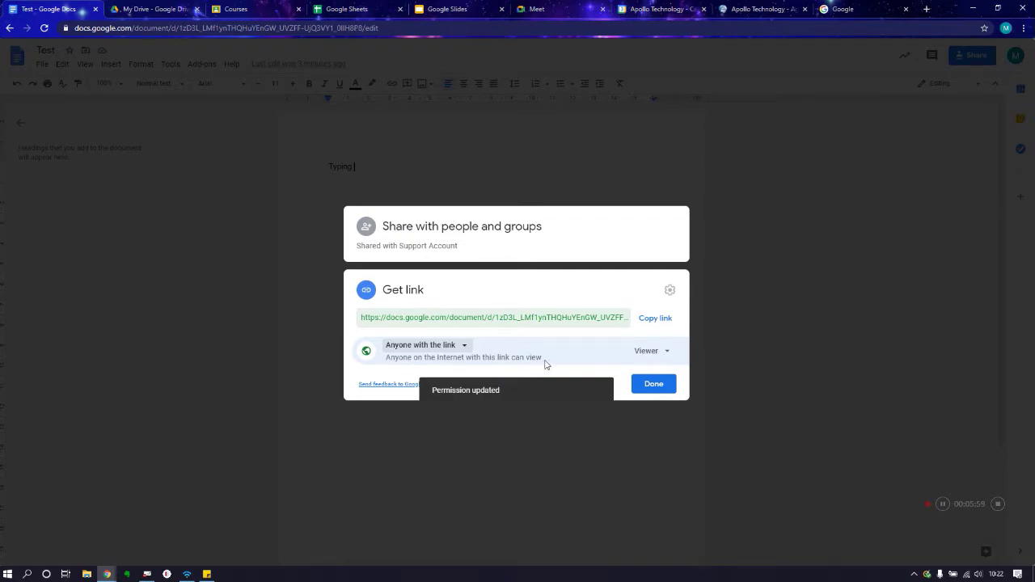
{"action": "left_click", "coordinate": [665, 352]}
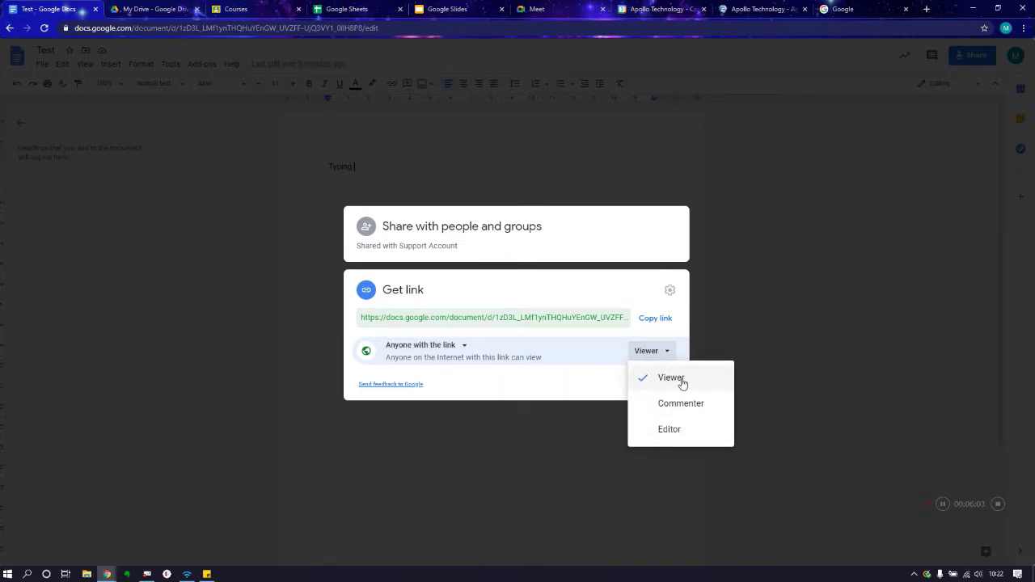
{"action": "left_click", "coordinate": [566, 393]}
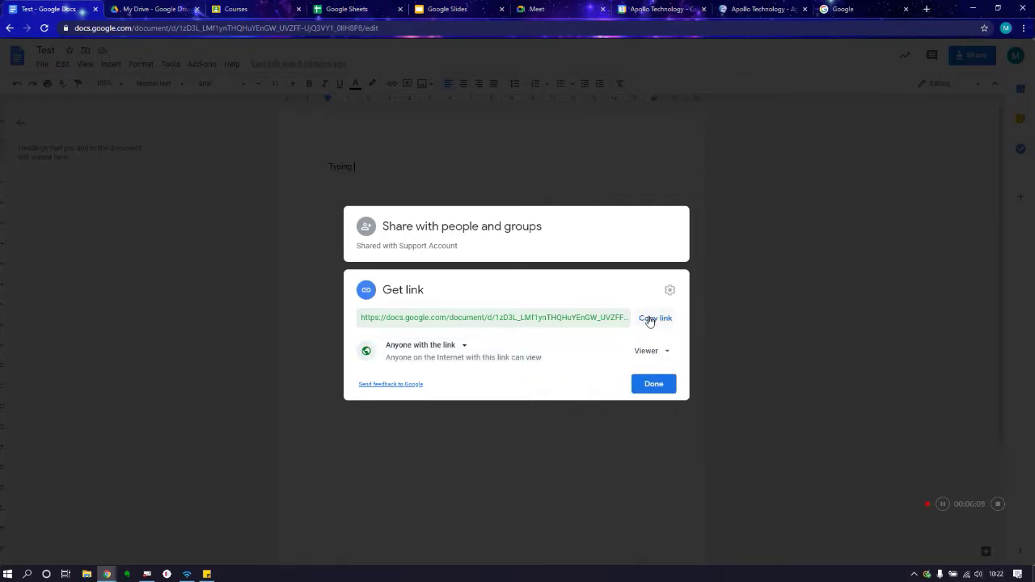
{"action": "left_click", "coordinate": [649, 319]}
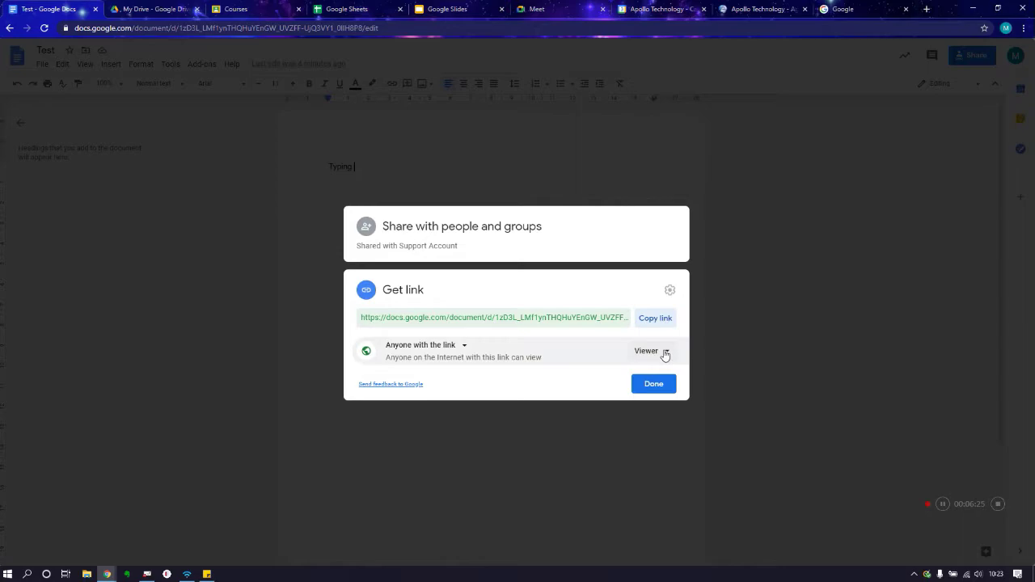
{"action": "left_click", "coordinate": [670, 320]}
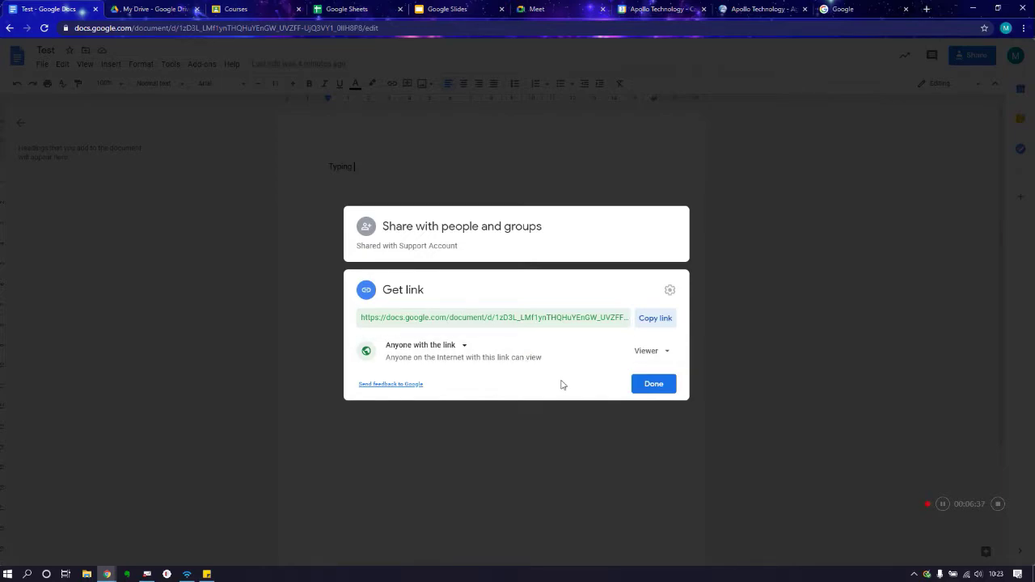
{"action": "left_click", "coordinate": [656, 385]}
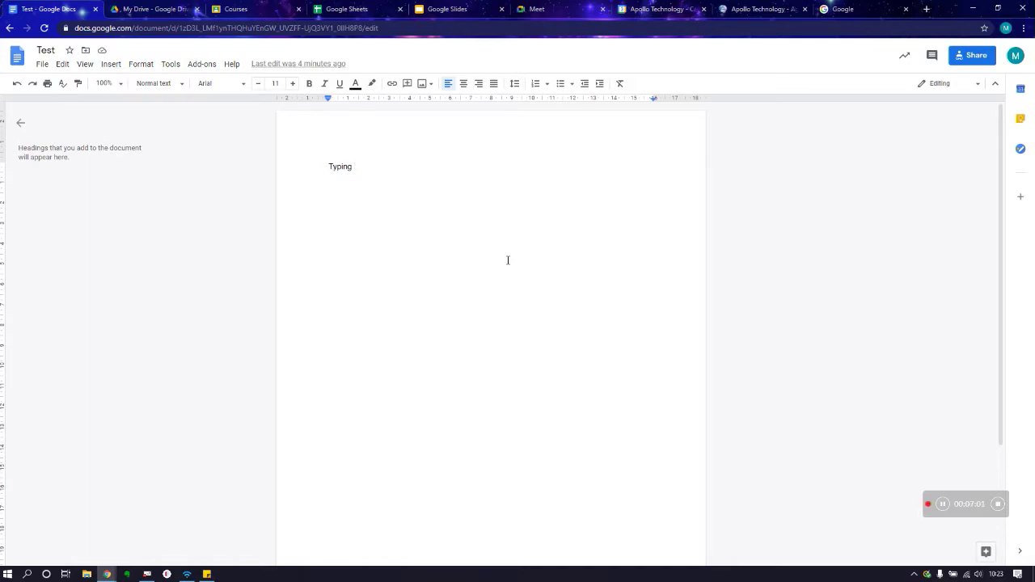
Step: Show the Version history submenu under the File menu
{"action": "left_click", "coordinate": [42, 66]}
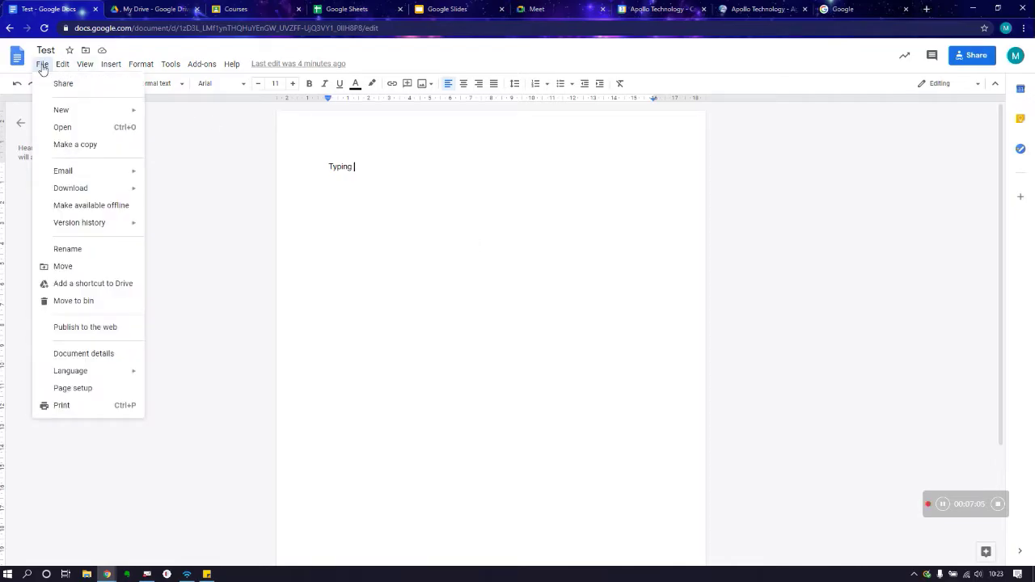
{"action": "mouse_move", "coordinate": [68, 226]}
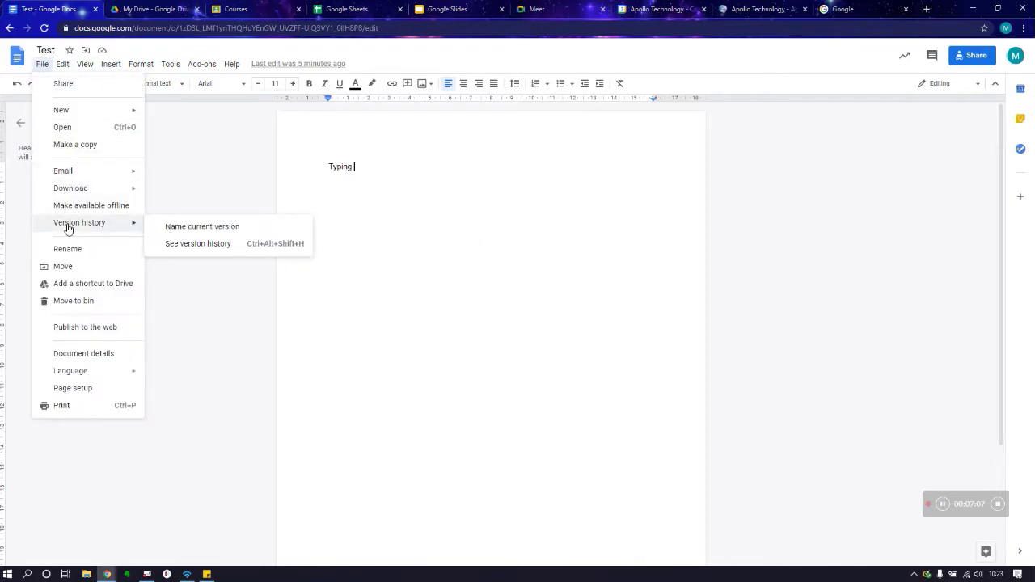
Step: Compare the blank 10:15 and current 10:19 versions, toggling Show changes, then exit version history
{"action": "left_click", "coordinate": [176, 245]}
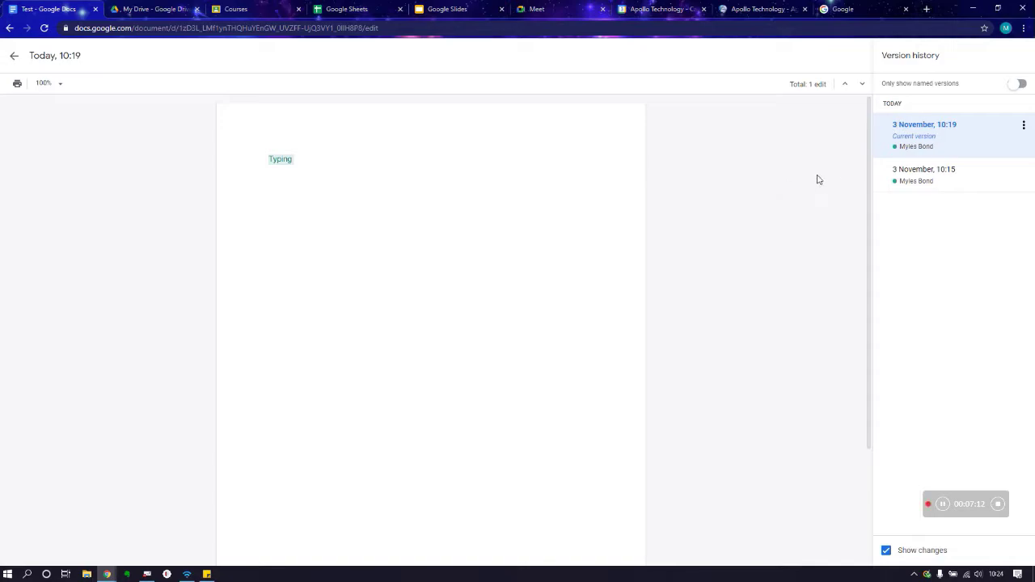
{"action": "left_click", "coordinate": [920, 180]}
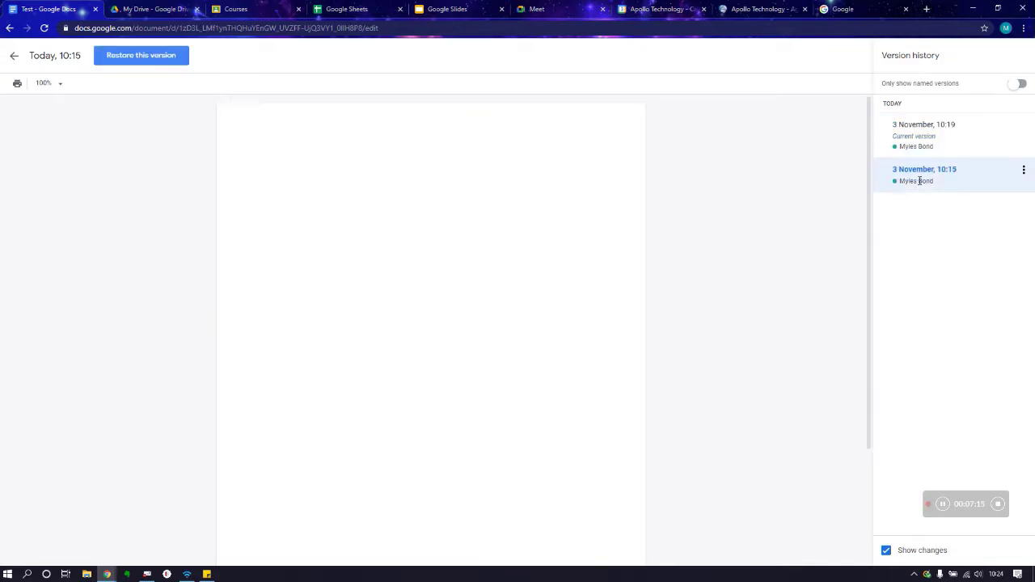
{"action": "left_click", "coordinate": [928, 143]}
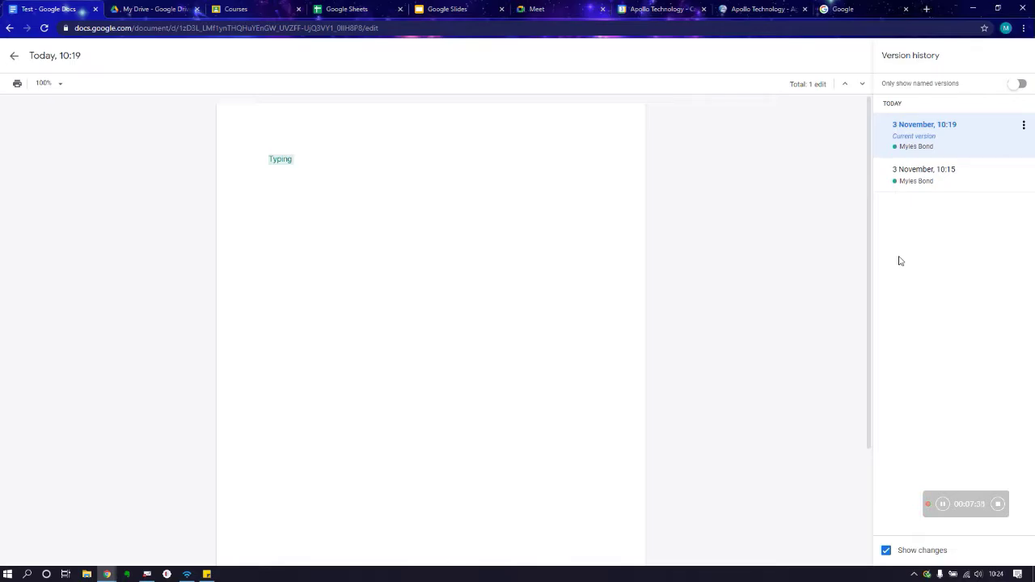
{"action": "left_click", "coordinate": [888, 552]}
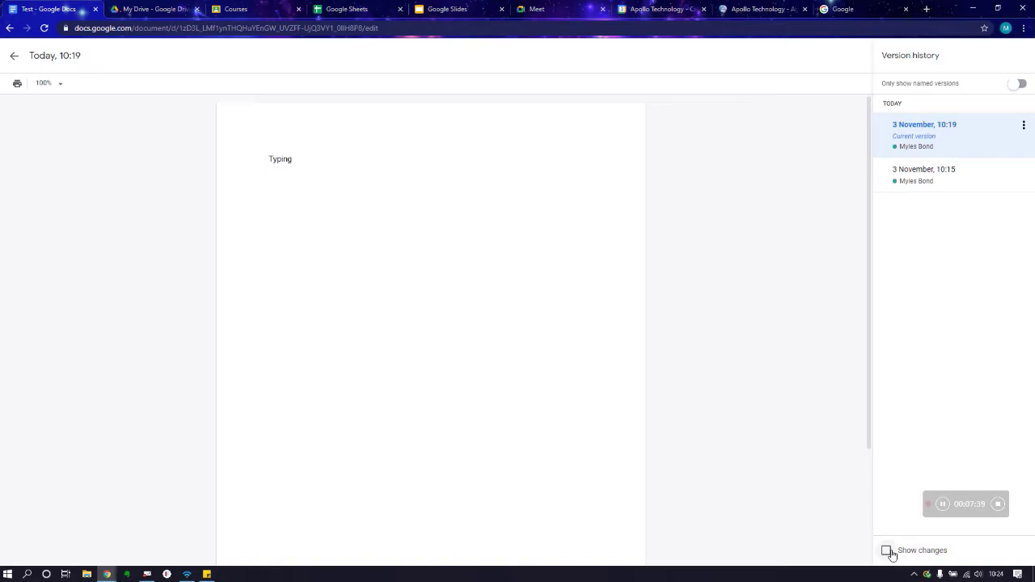
{"action": "left_click", "coordinate": [886, 552]}
{"action": "left_click", "coordinate": [952, 171]}
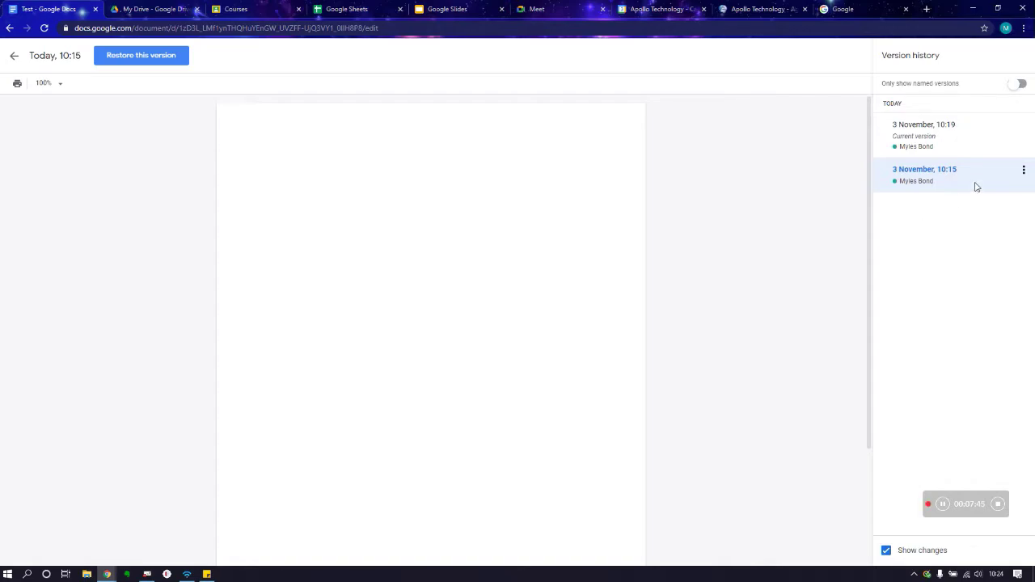
{"action": "left_click", "coordinate": [1023, 170]}
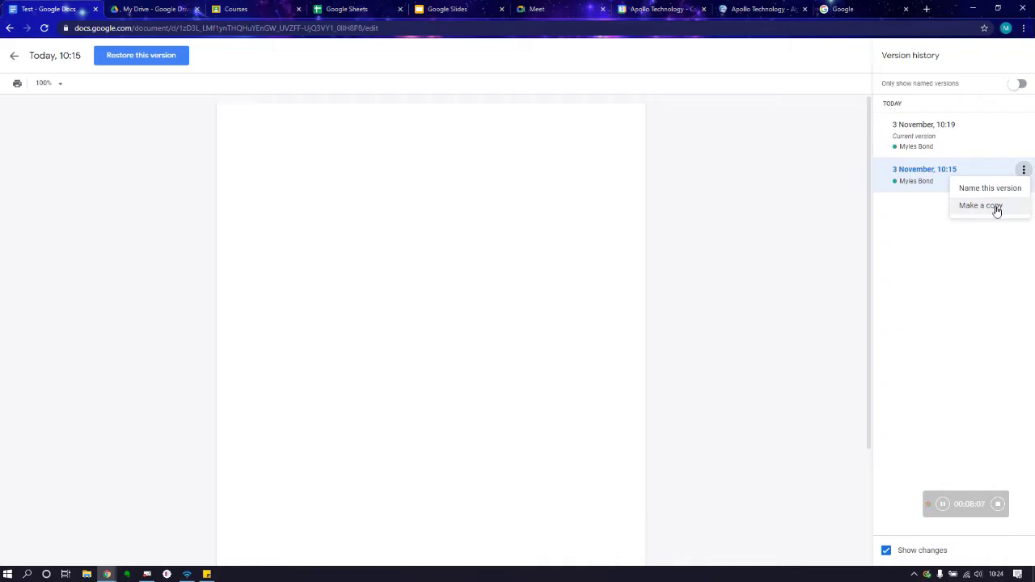
{"action": "left_click", "coordinate": [14, 63]}
{"action": "left_click", "coordinate": [13, 62]}
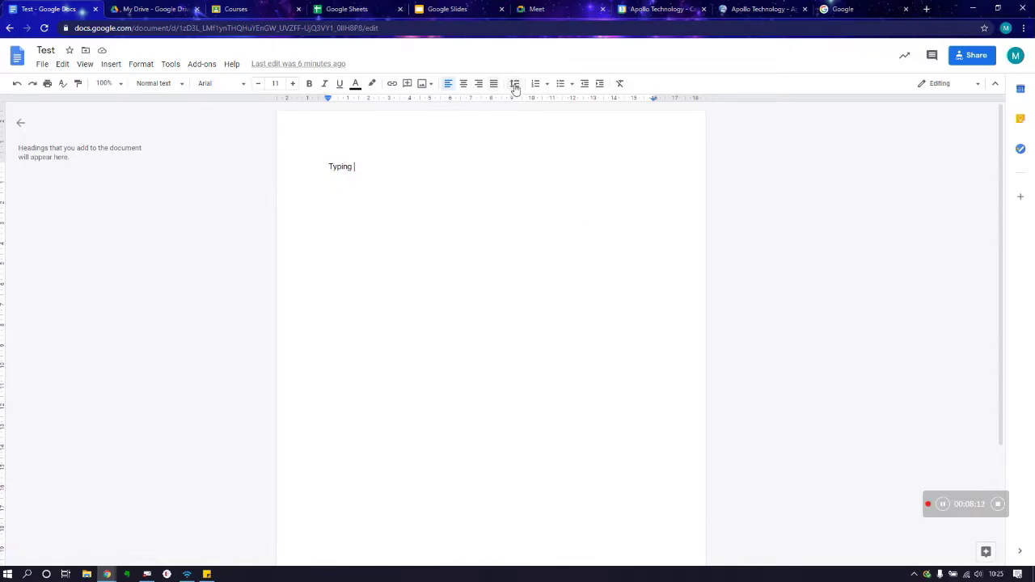
Step: Highlight the word 'Typing' in the Test document and start a new comment on it
{"action": "left_click_drag", "start_coordinate": [352, 167], "coordinate": [328, 167]}
{"action": "left_click", "coordinate": [705, 176]}
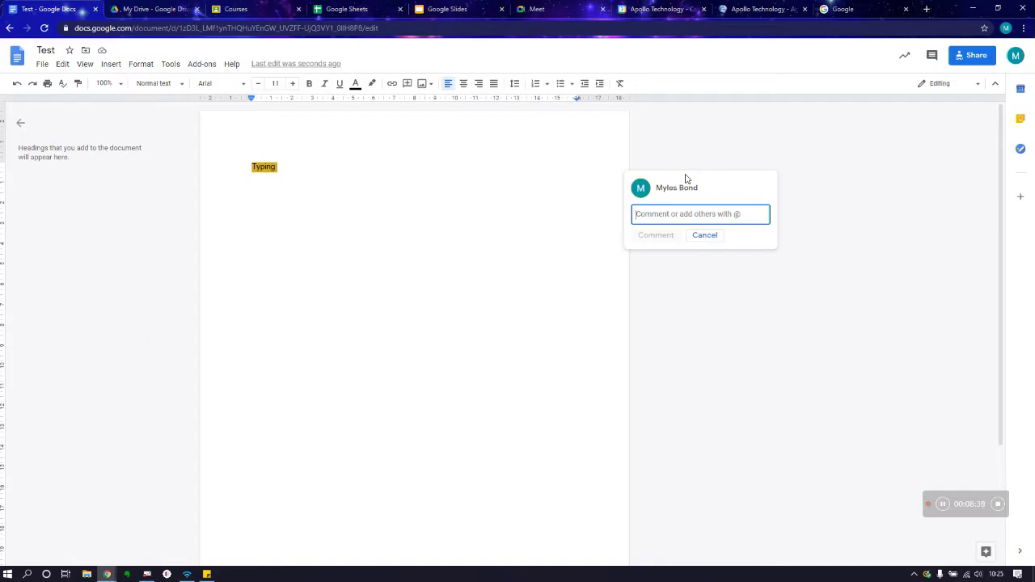
{"action": "type", "text": "Hi"}
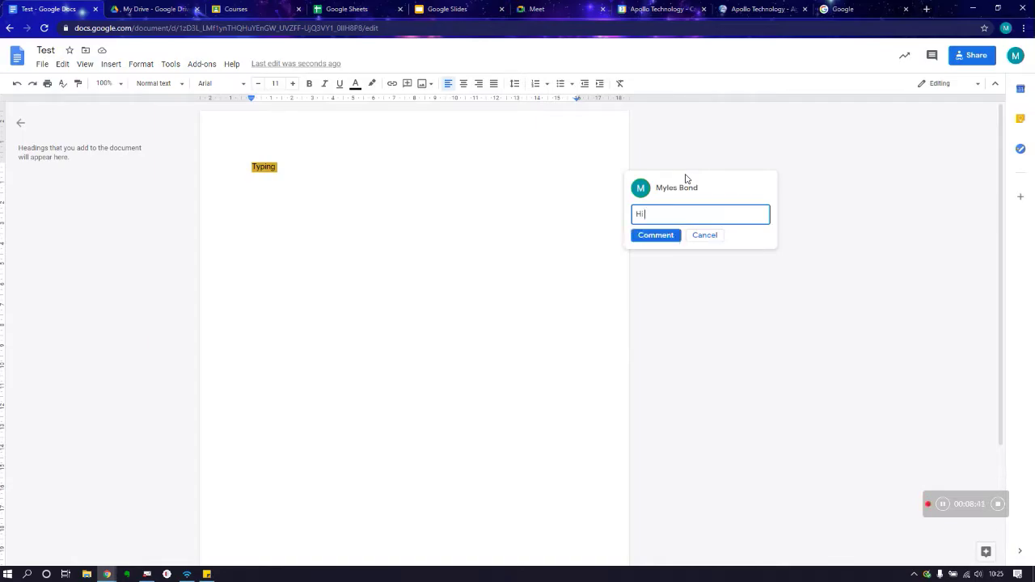
{"action": "type", "text": " Really good start keep it up"}
{"action": "type", "text": "@"}
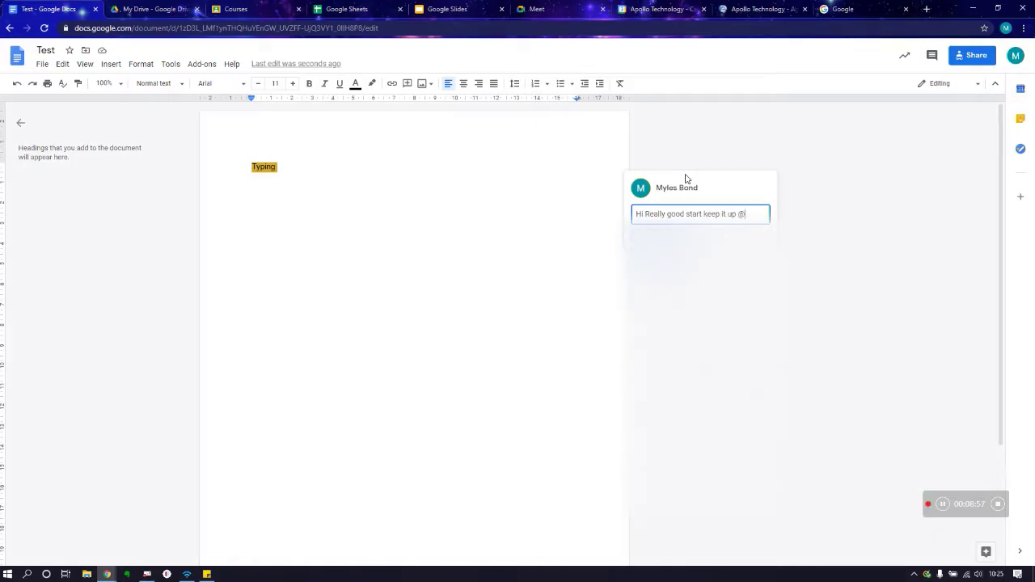
{"action": "type", "text": "support"}
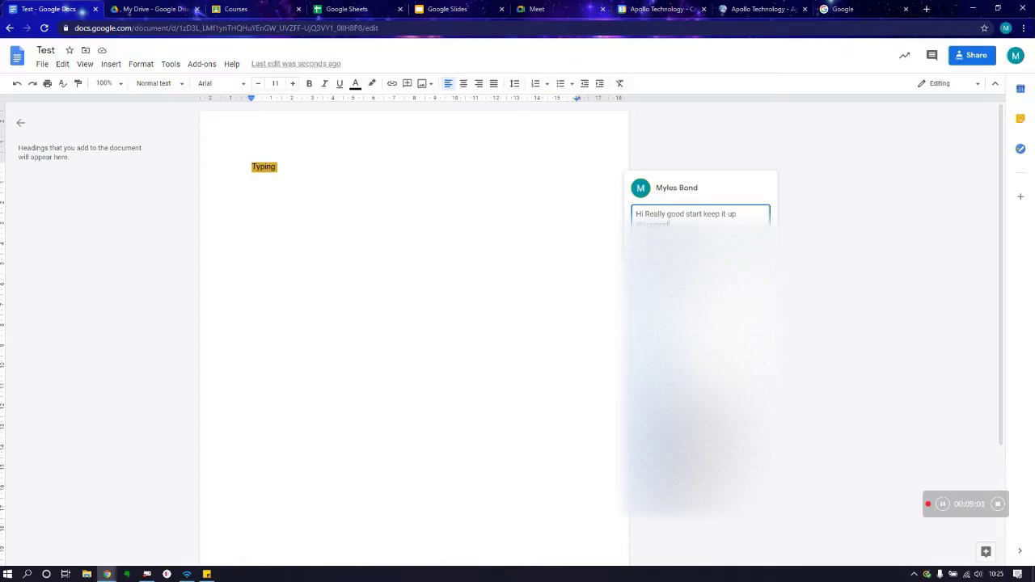
{"action": "key", "text": "Return"}
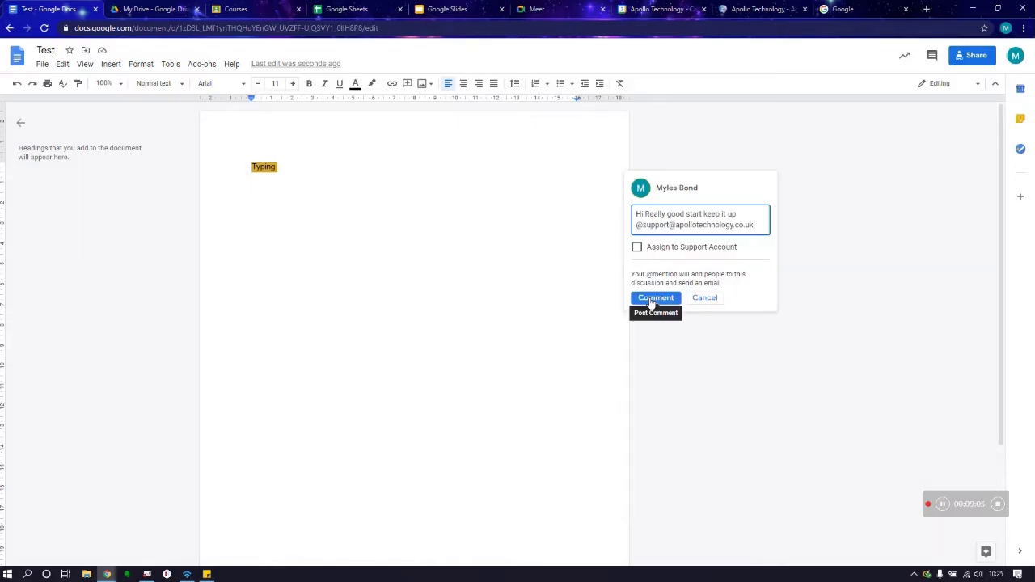
{"action": "left_click", "coordinate": [651, 300]}
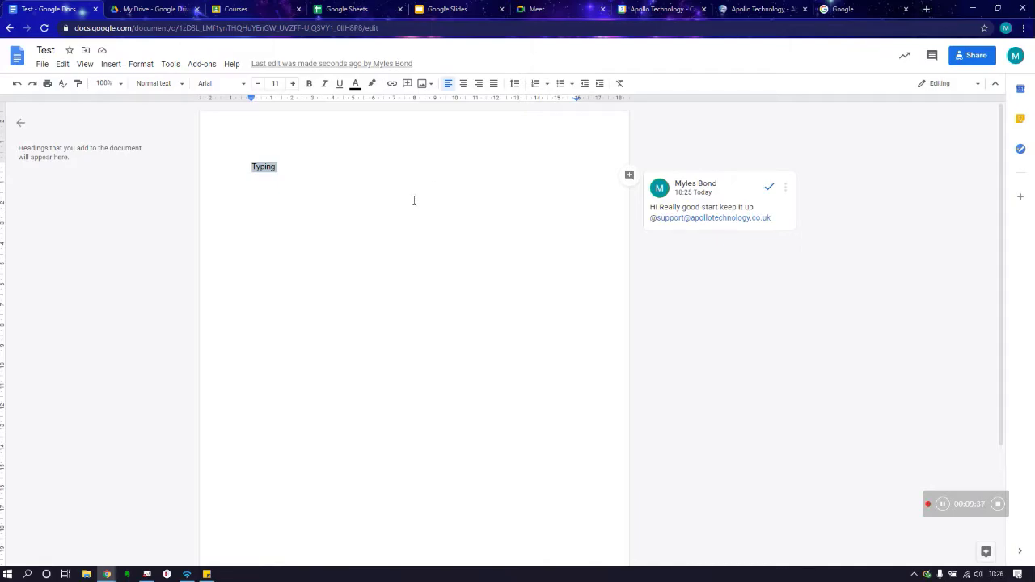
Step: Go to Google Sheets and create a blank Untitled spreadsheet
{"action": "left_click", "coordinate": [352, 12]}
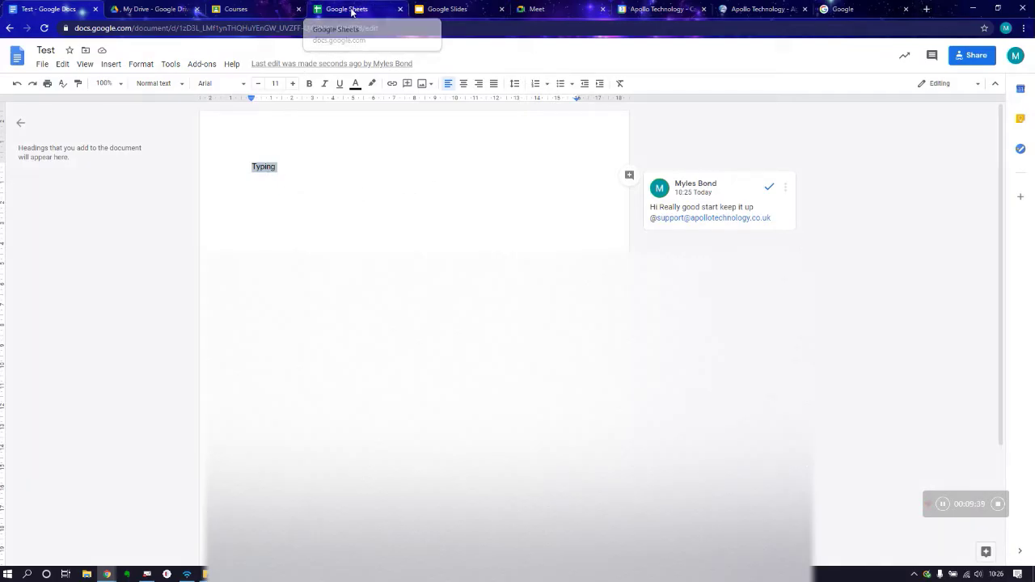
{"action": "left_click", "coordinate": [250, 138]}
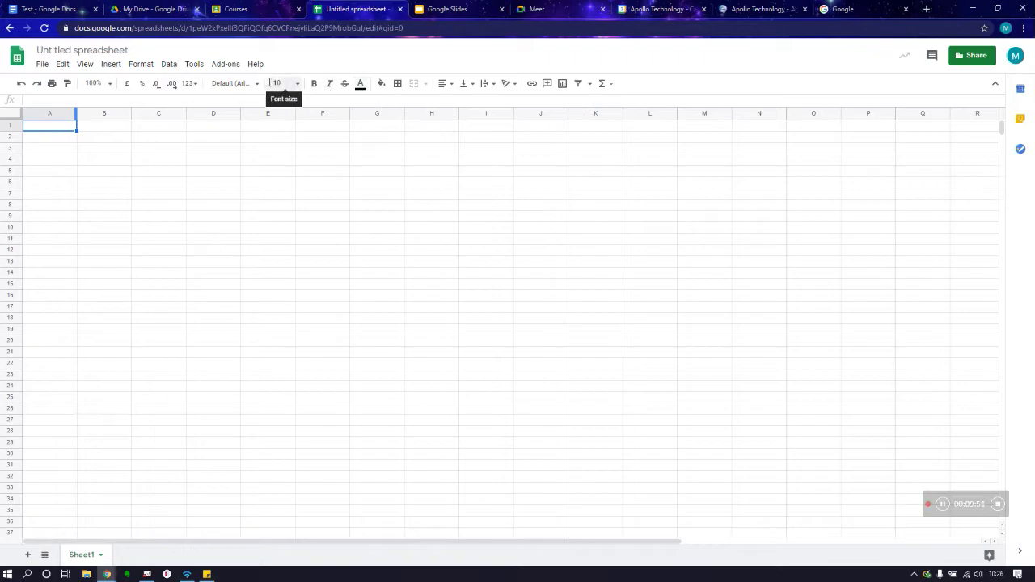
Step: Glance at the spreadsheet's File menu, then bring up the Google Slides home page
{"action": "left_click", "coordinate": [41, 64]}
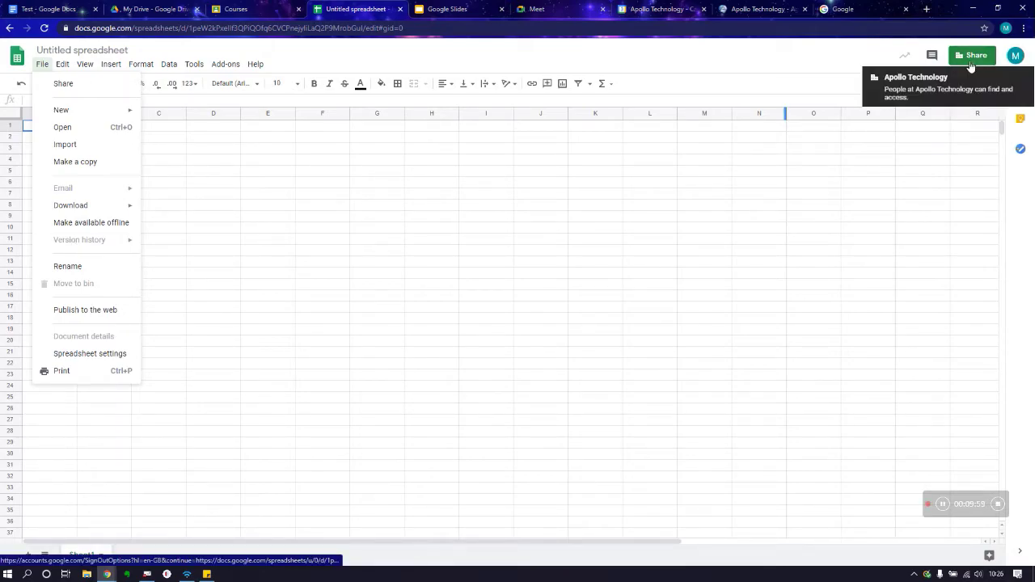
{"action": "left_click", "coordinate": [447, 9]}
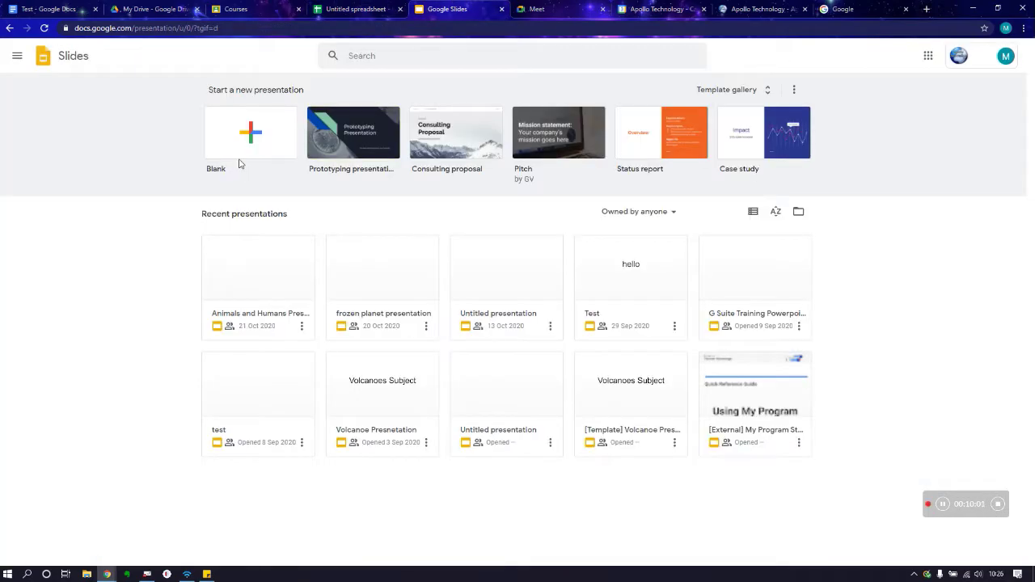
Step: Create a blank Untitled presentation, glance at its File menu, then go to My Drive
{"action": "left_click", "coordinate": [239, 165]}
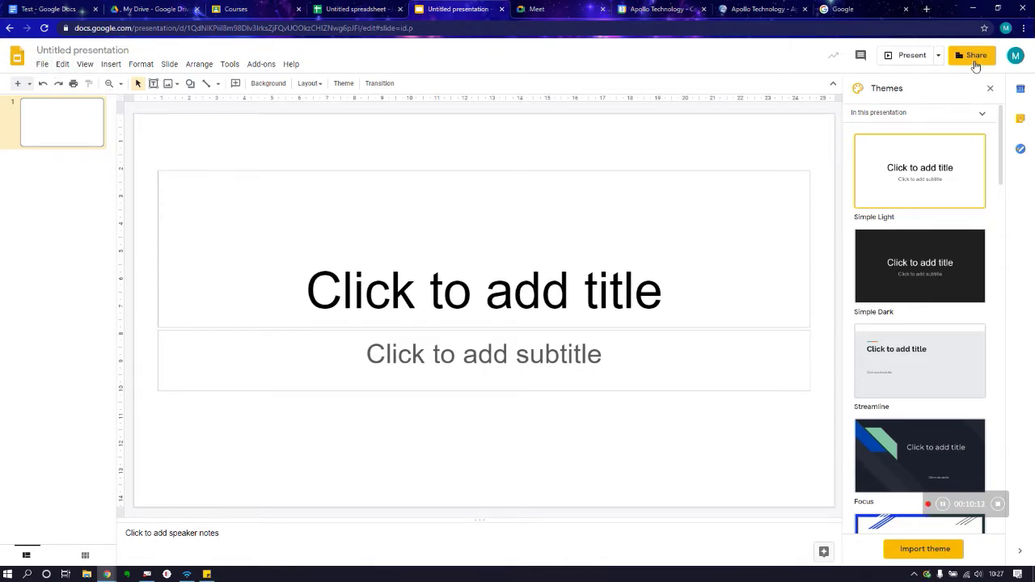
{"action": "left_click", "coordinate": [39, 64]}
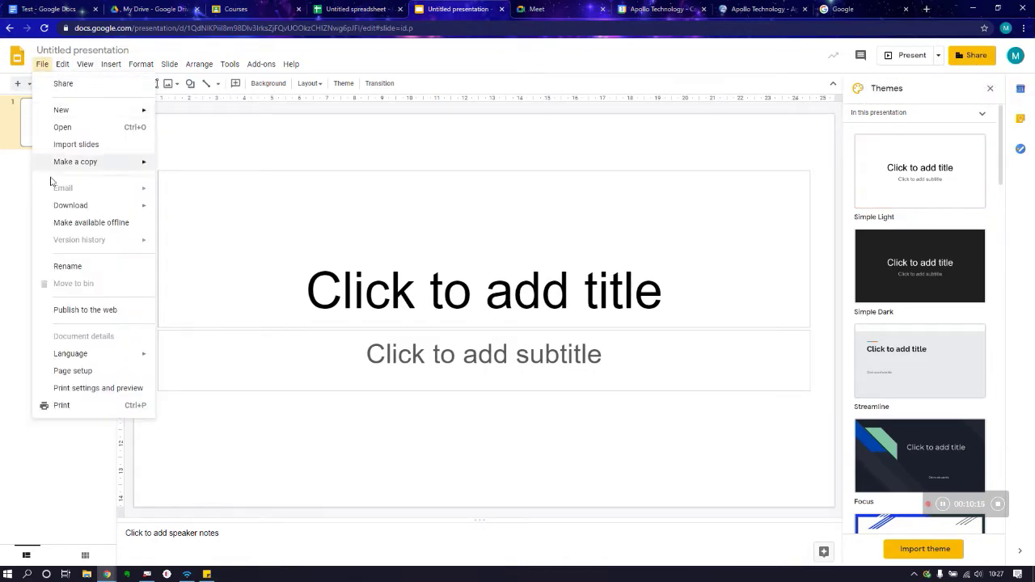
{"action": "left_click", "coordinate": [368, 158]}
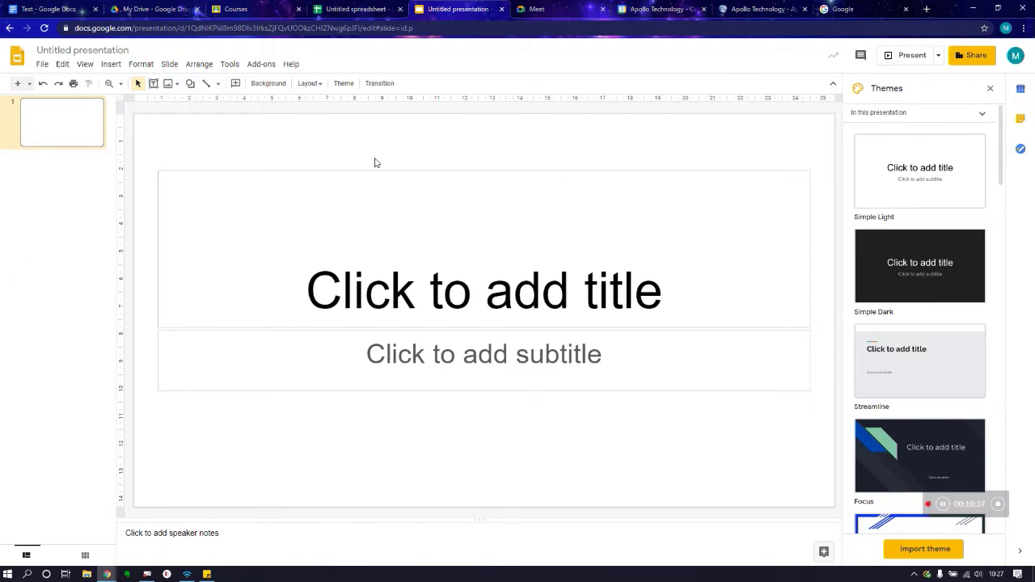
{"action": "left_click", "coordinate": [141, 7]}
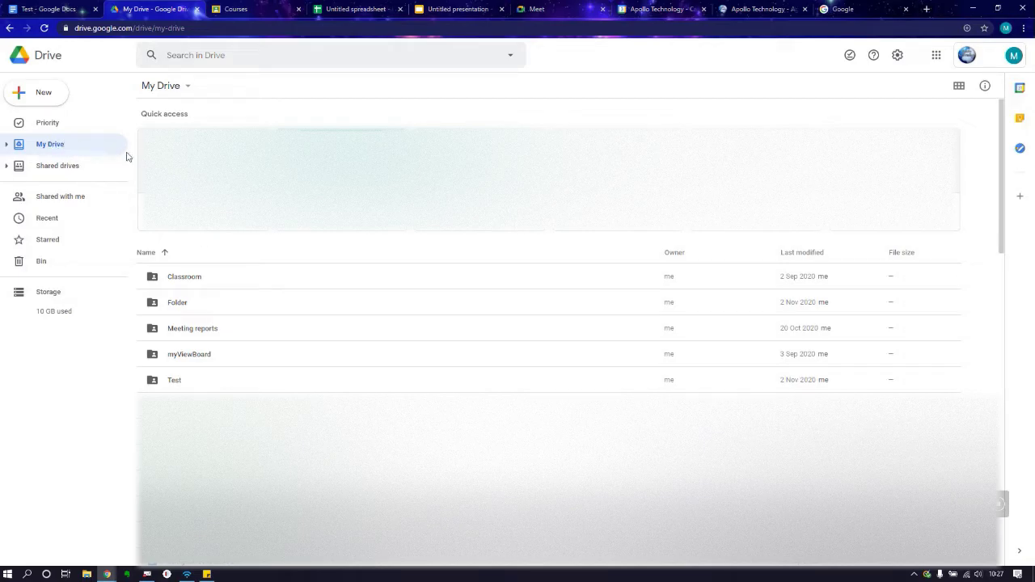
Step: Peek at the New create menu, then list the Sales, Support and Test shared drives
{"action": "left_click", "coordinate": [39, 93]}
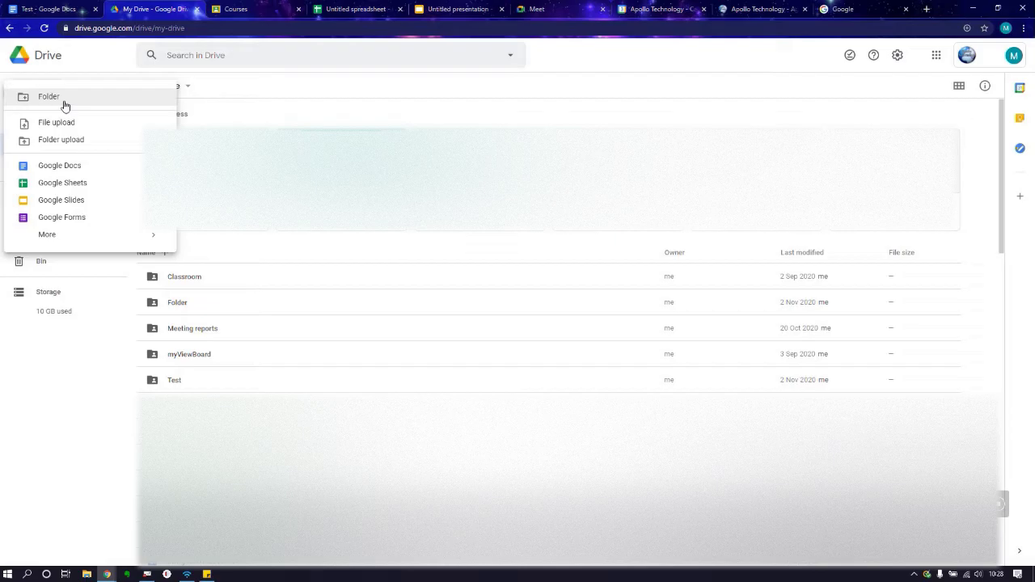
{"action": "left_click", "coordinate": [259, 92]}
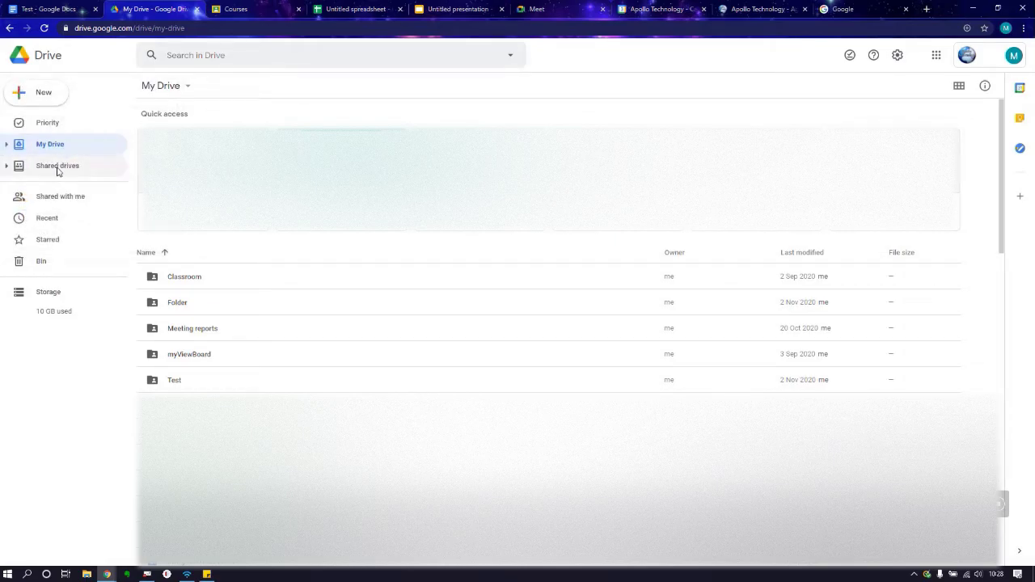
{"action": "left_click", "coordinate": [57, 169]}
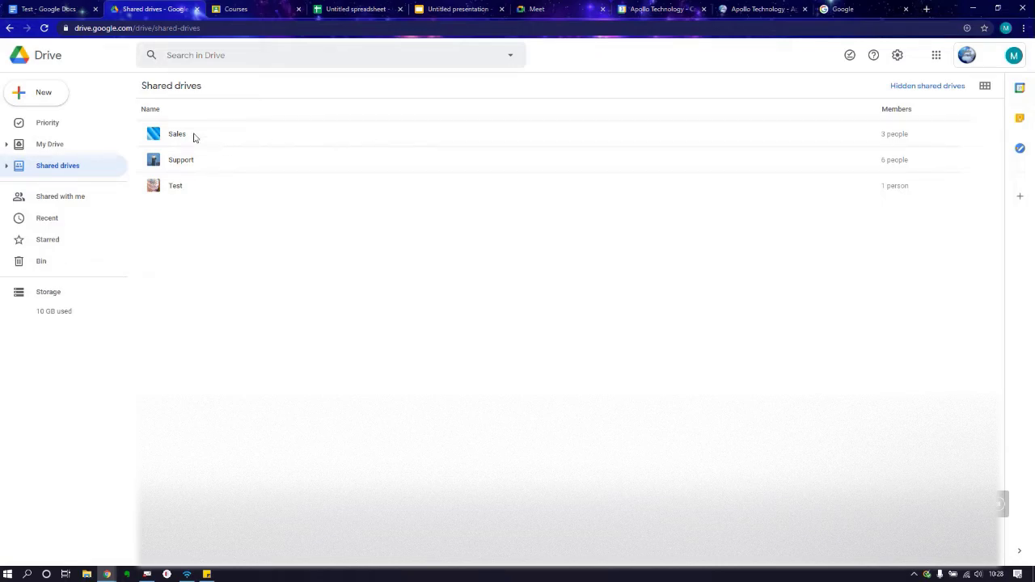
Step: Open the empty Test shared drive and review its member roles without changing anything
{"action": "left_click", "coordinate": [181, 190]}
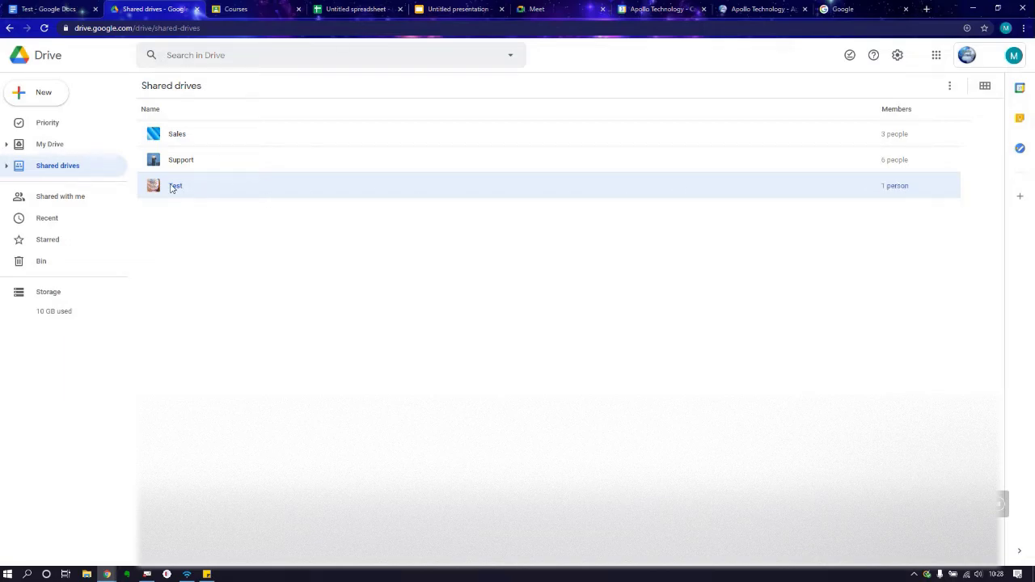
{"action": "double_click", "coordinate": [172, 188]}
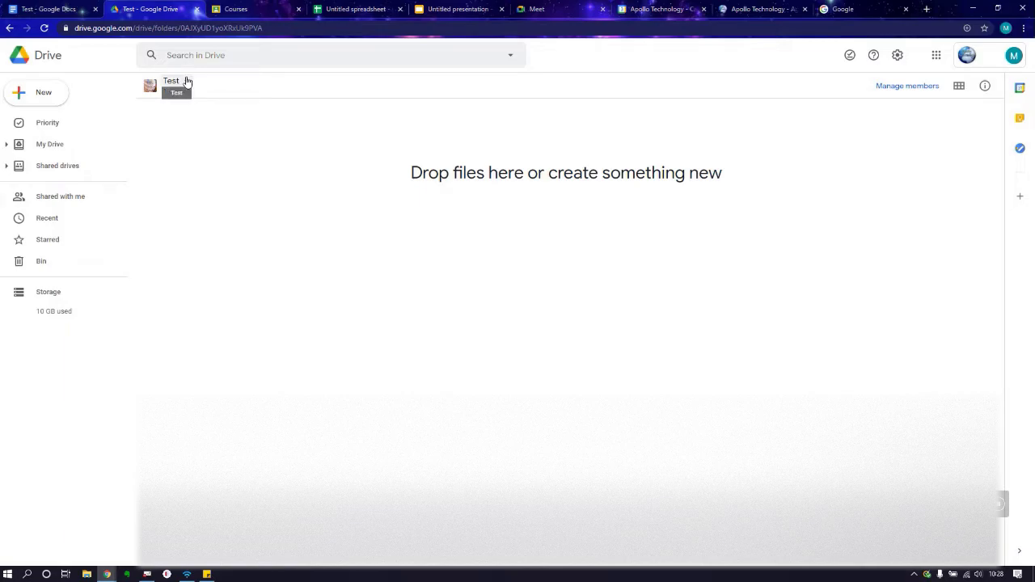
{"action": "left_click", "coordinate": [186, 81]}
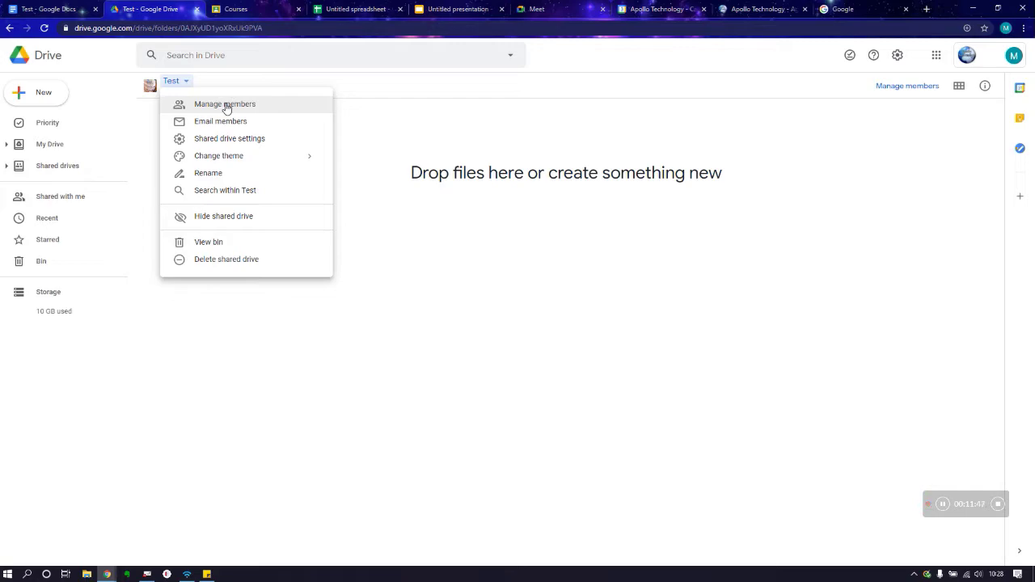
{"action": "left_click", "coordinate": [226, 108]}
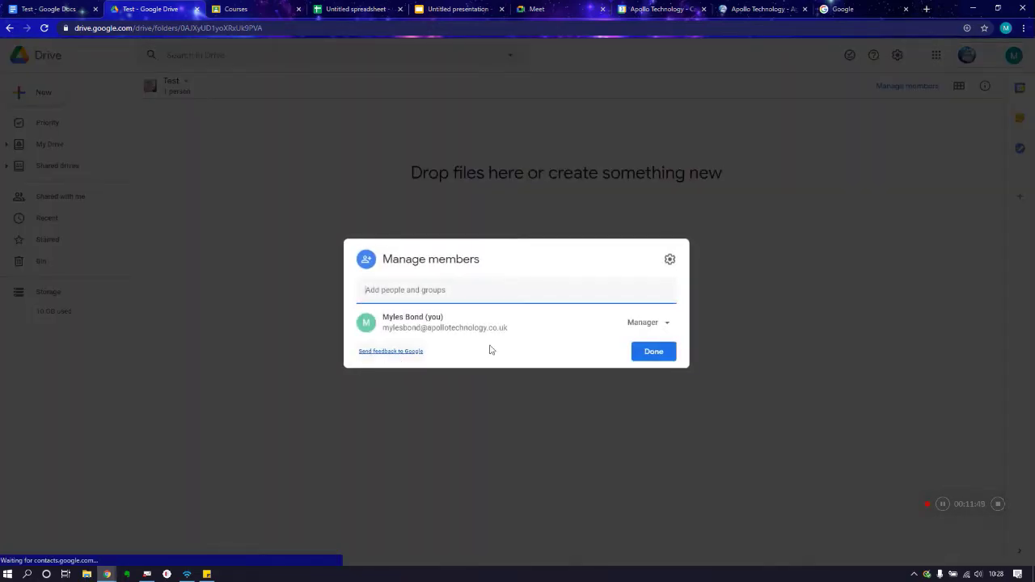
{"action": "left_click", "coordinate": [667, 327]}
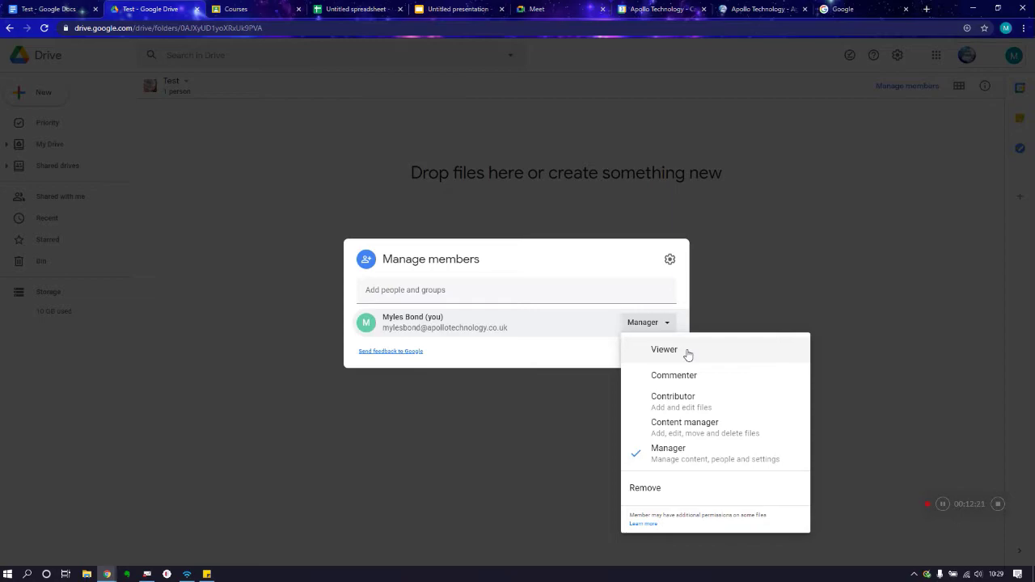
{"action": "left_click", "coordinate": [749, 258]}
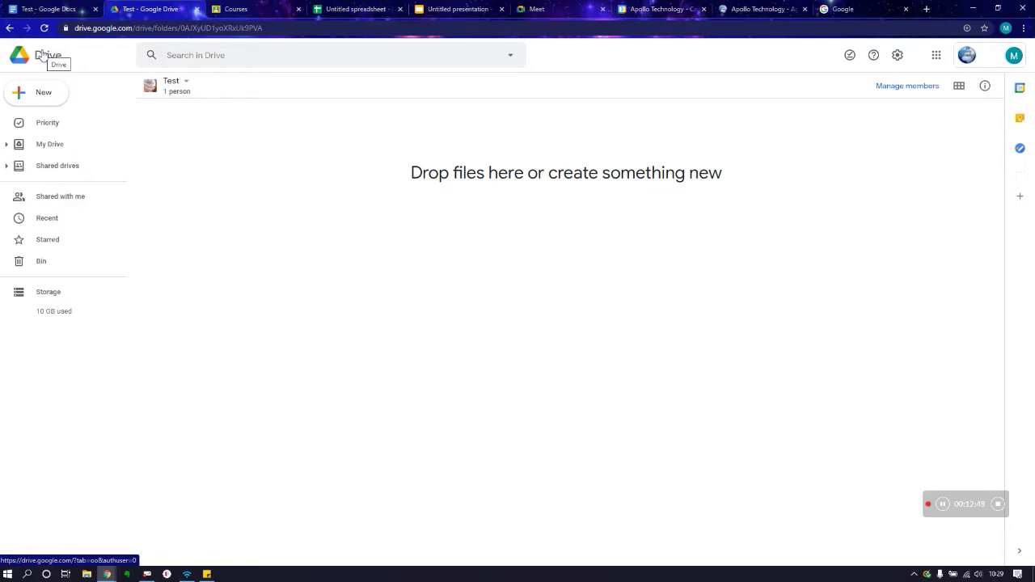
Step: Browse My Drive > Classroom > Apollo Academy and scroll through its assignment and quiz files
{"action": "left_click", "coordinate": [40, 147]}
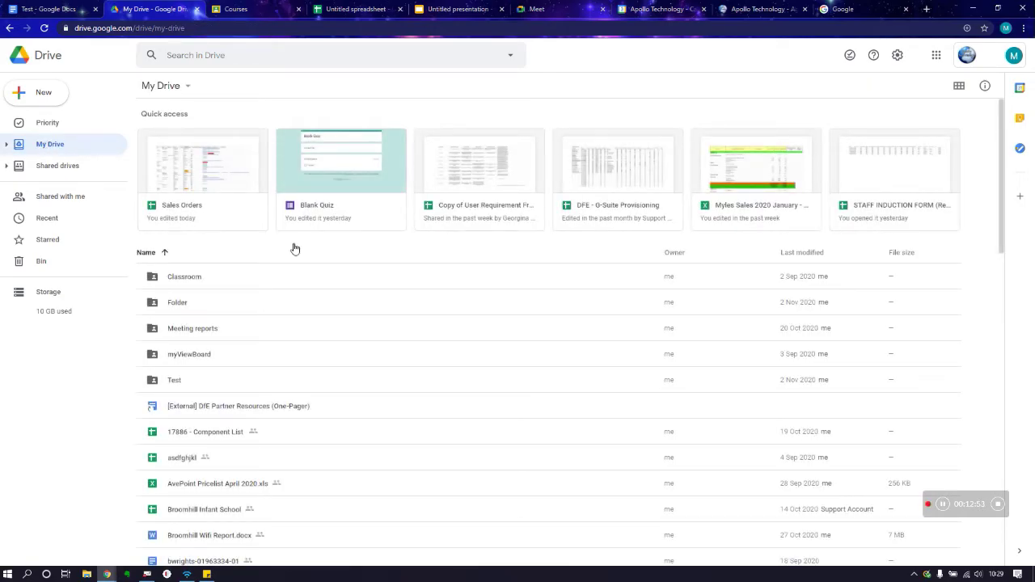
{"action": "double_click", "coordinate": [192, 280]}
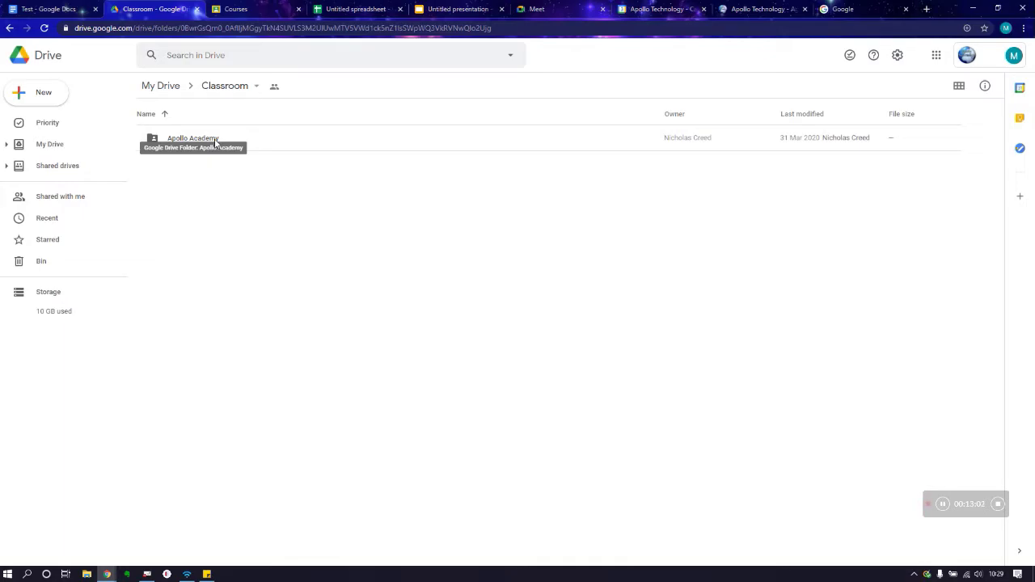
{"action": "double_click", "coordinate": [214, 138]}
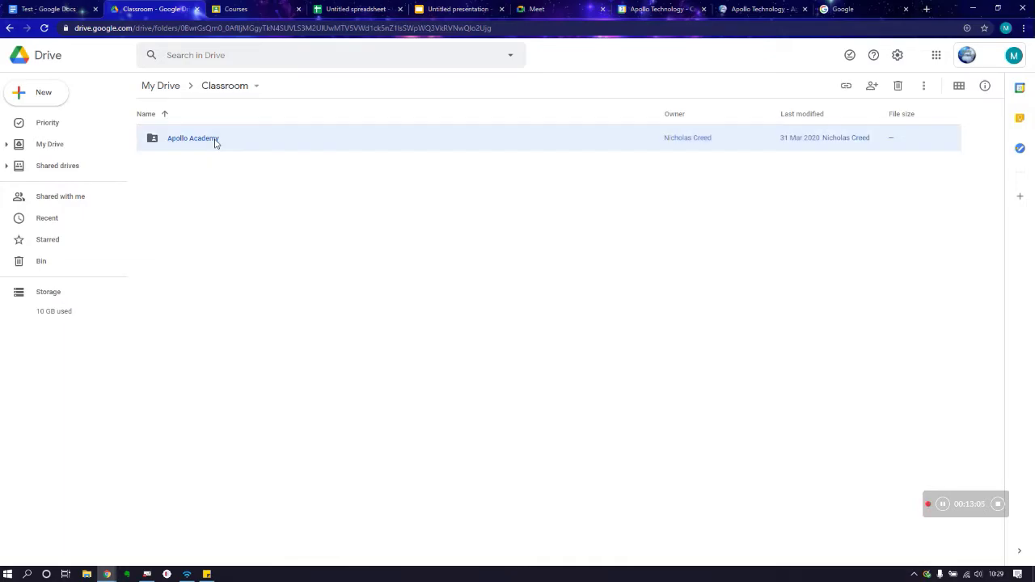
{"action": "scroll", "coordinate": [383, 194], "scroll_direction": "down", "scroll_amount": 10}
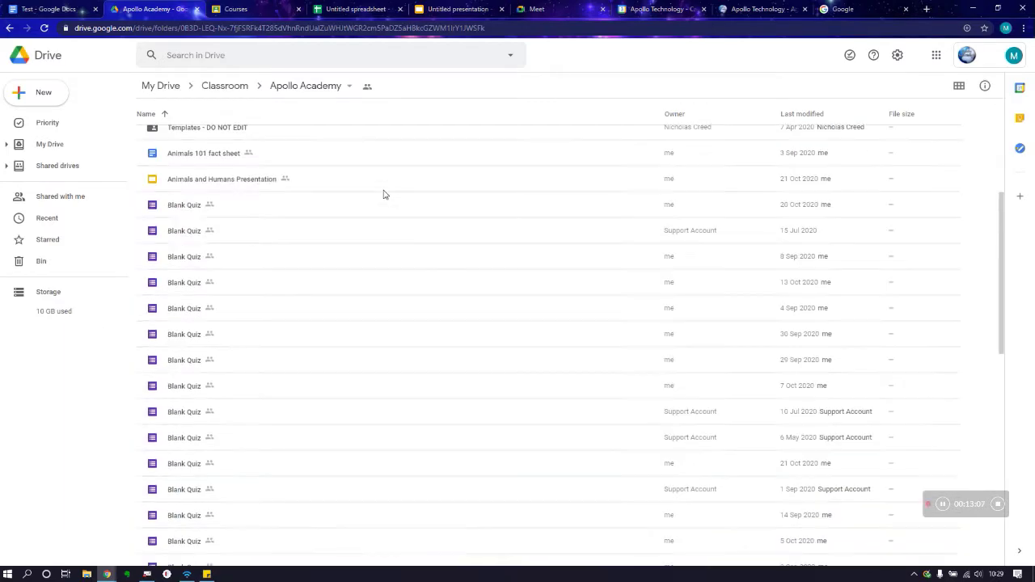
{"action": "scroll", "coordinate": [384, 194], "scroll_direction": "up", "scroll_amount": 4}
{"action": "scroll", "coordinate": [383, 195], "scroll_direction": "up", "scroll_amount": 5}
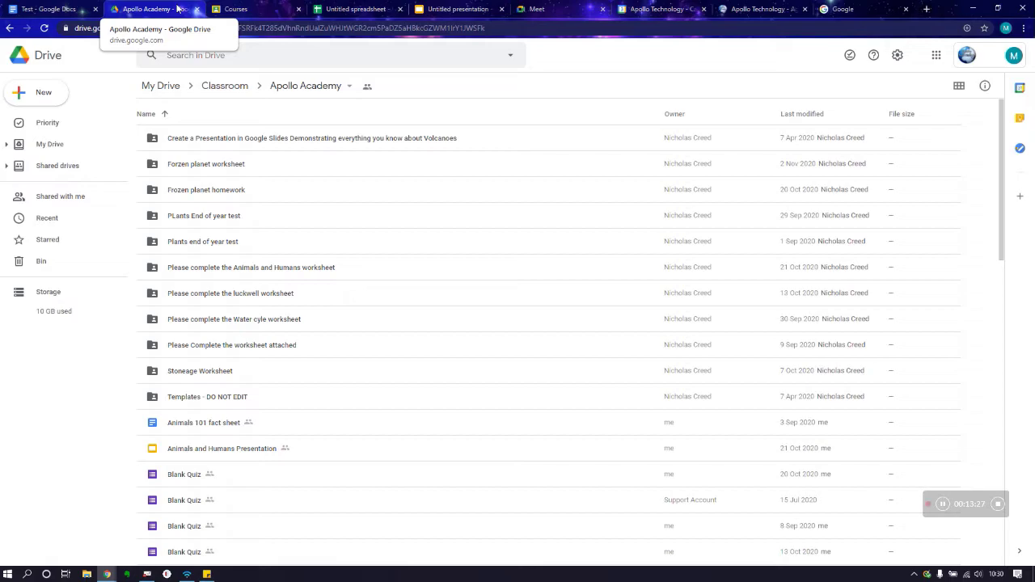
Step: Start a Meet meeting with nickname 'Test' and turn the camera off before joining
{"action": "left_click", "coordinate": [540, 9]}
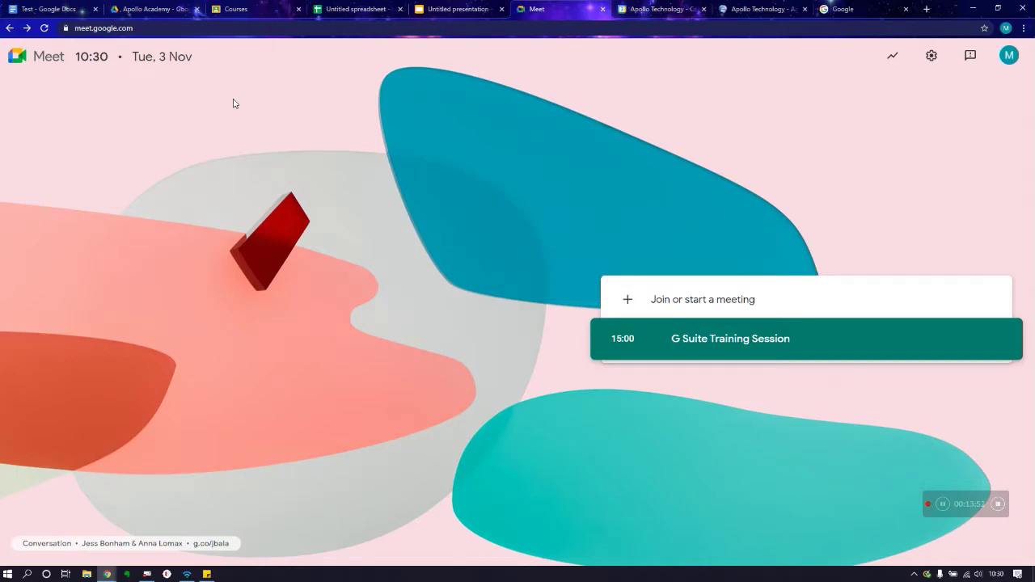
{"action": "left_click", "coordinate": [694, 301]}
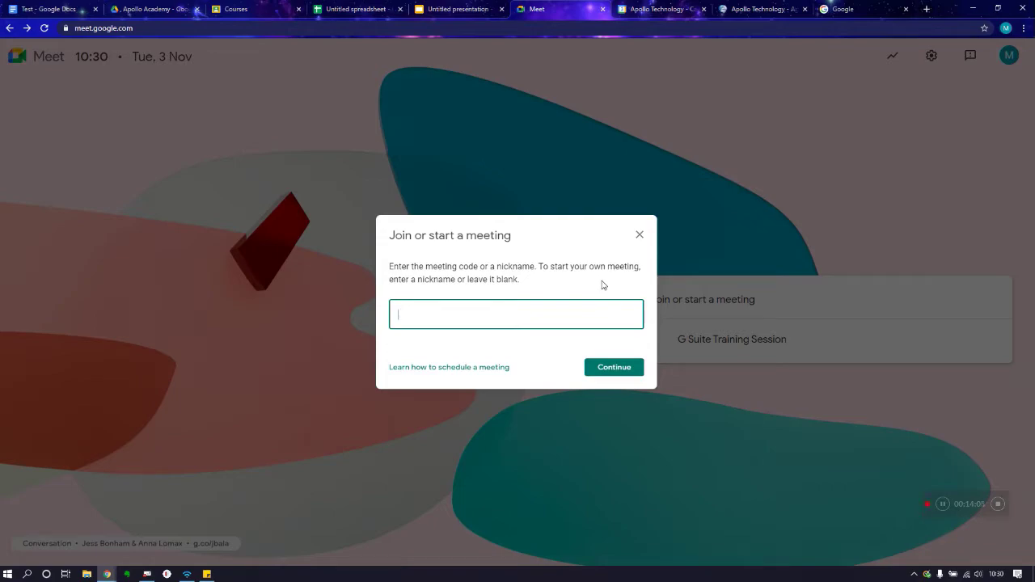
{"action": "type", "text": "Test"}
{"action": "left_click", "coordinate": [615, 370]}
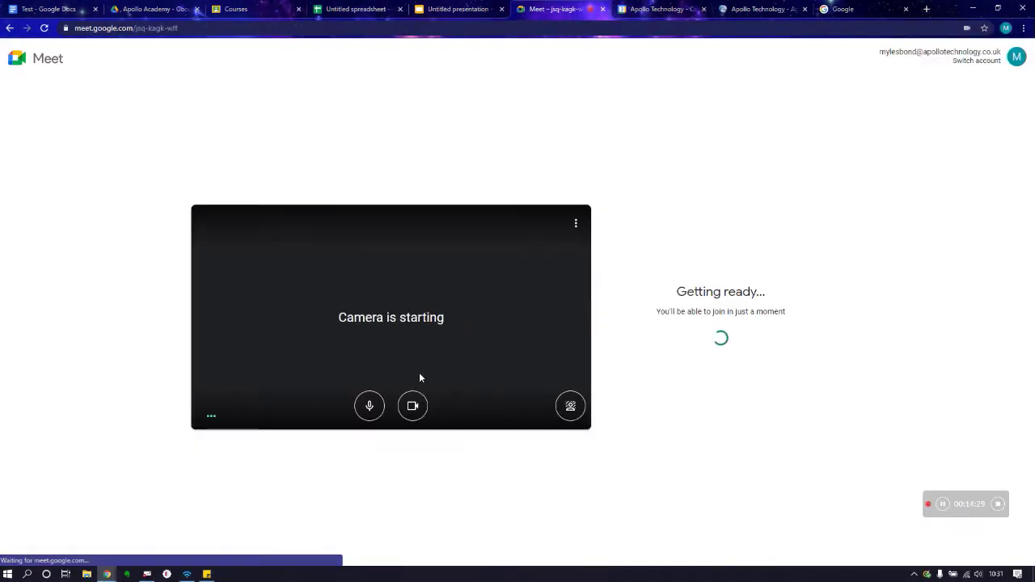
{"action": "left_click", "coordinate": [411, 407]}
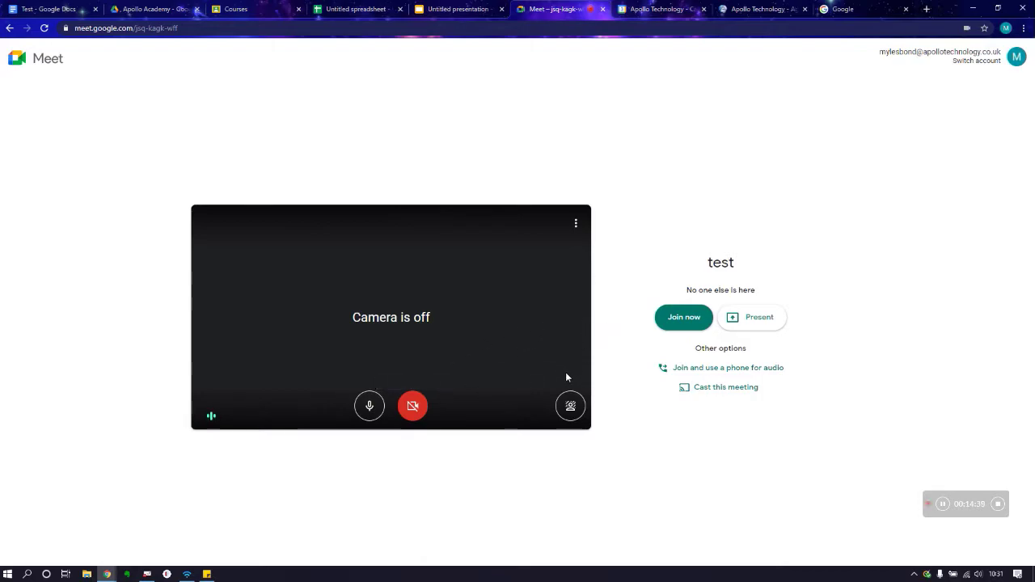
{"action": "left_click", "coordinate": [576, 225]}
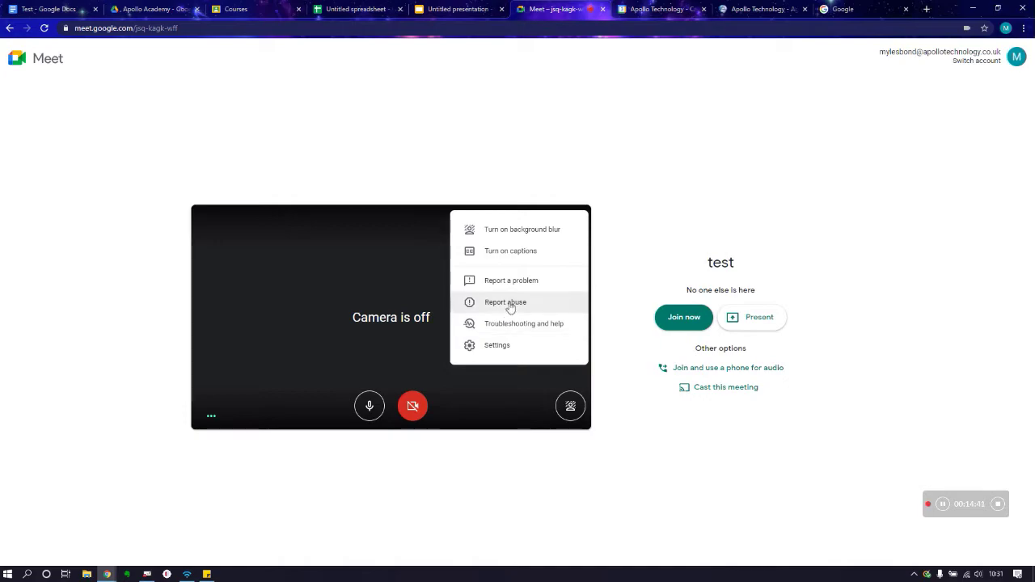
{"action": "left_click", "coordinate": [488, 347]}
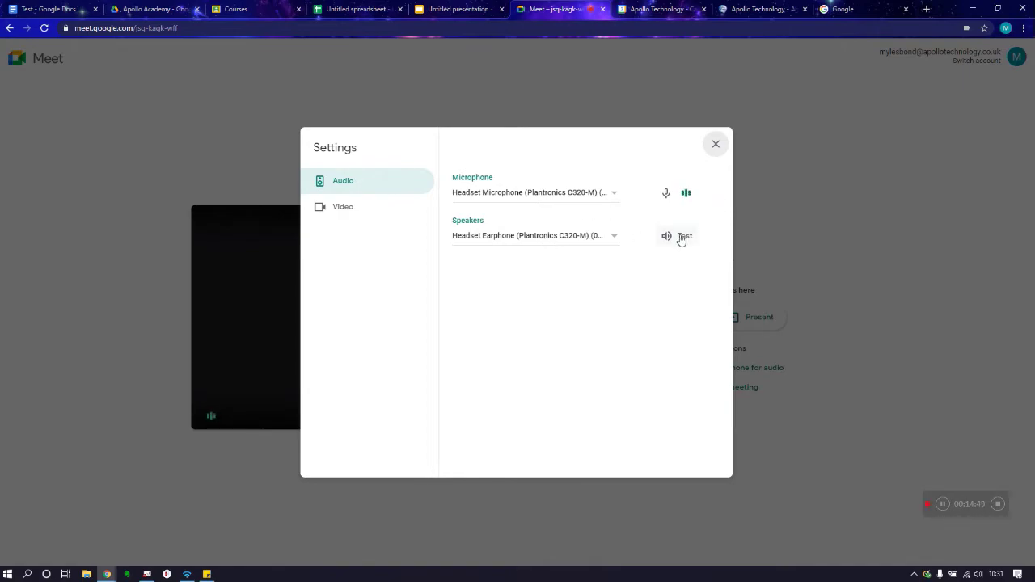
{"action": "left_click", "coordinate": [716, 146]}
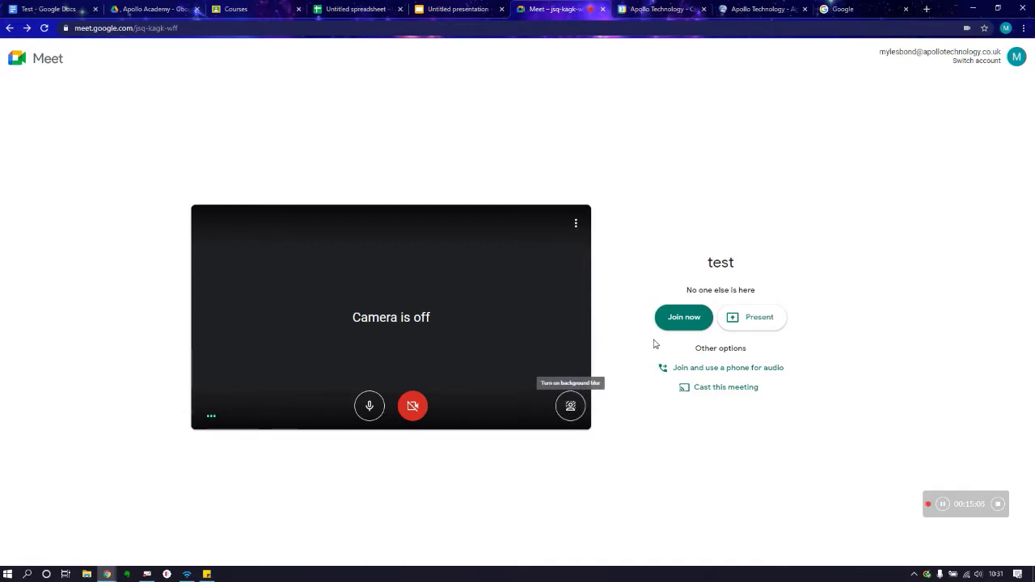
Step: Join the 'test' meeting, select its meeting URL, and copy the joining info to the clipboard
{"action": "left_click", "coordinate": [678, 321]}
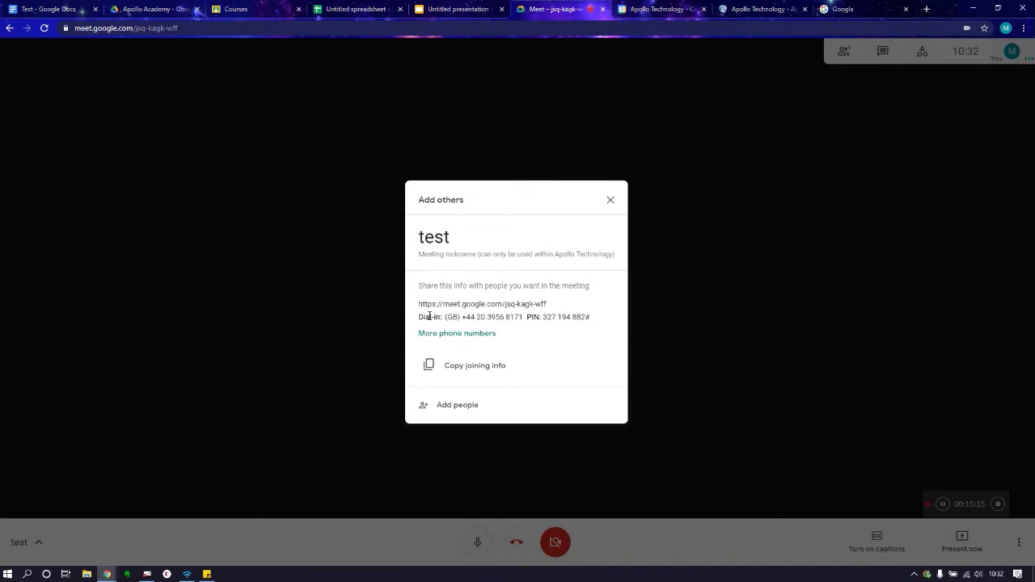
{"action": "left_click_drag", "start_coordinate": [418, 304], "coordinate": [552, 308]}
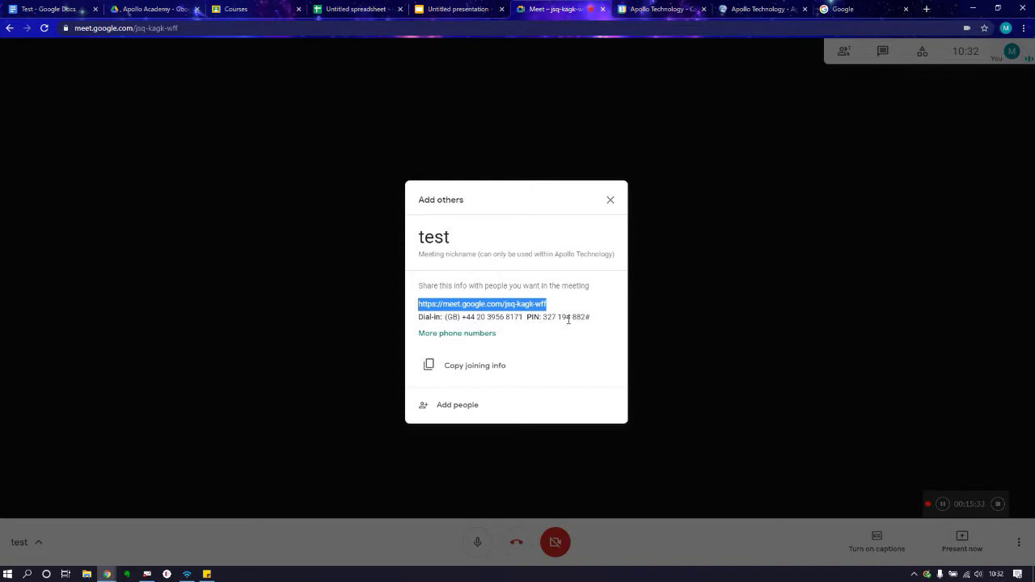
{"action": "left_click", "coordinate": [476, 374]}
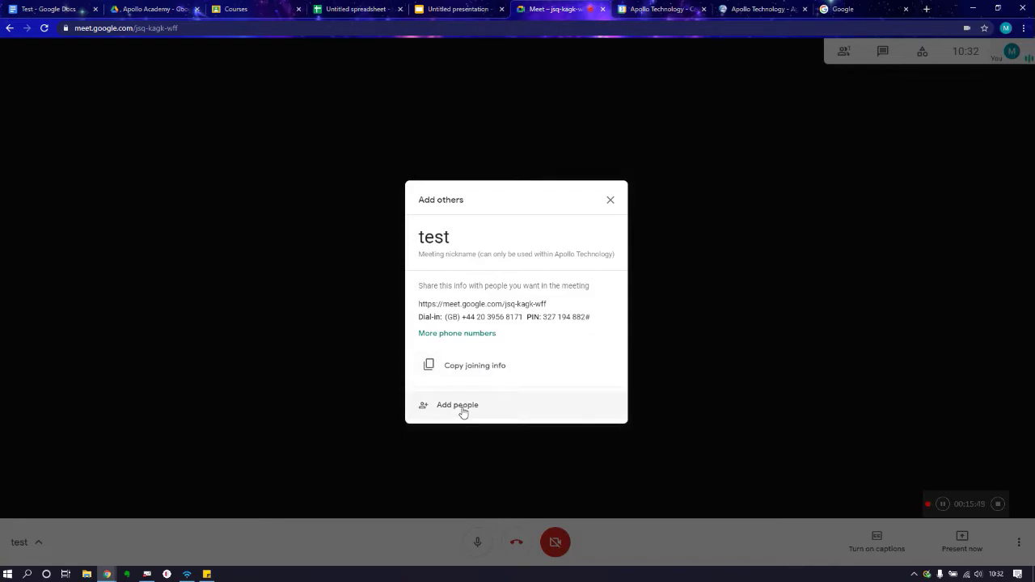
Step: Open the Add people invite dialog, then close it to return to the plain call view
{"action": "left_click", "coordinate": [460, 407]}
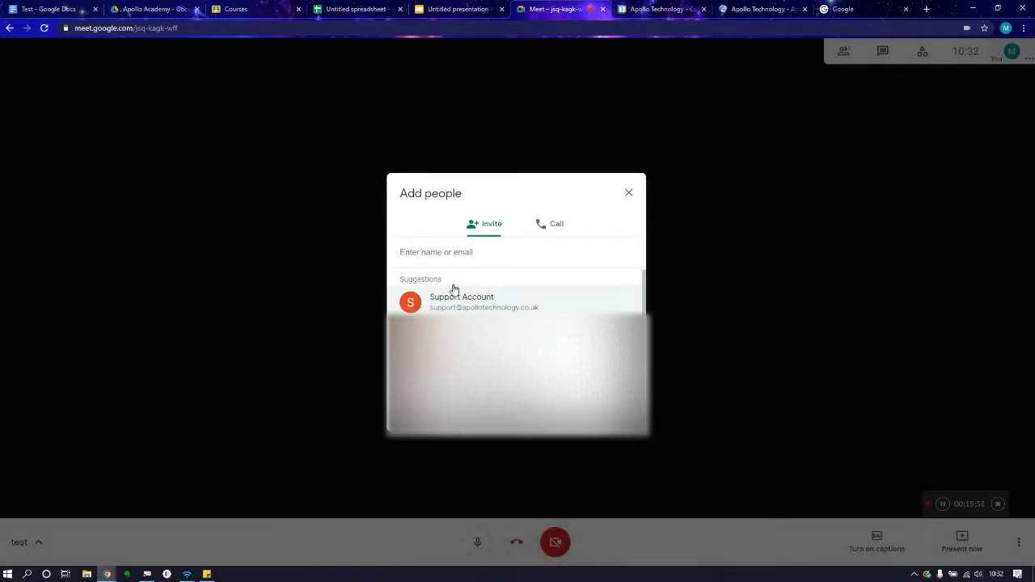
{"action": "left_click", "coordinate": [629, 194]}
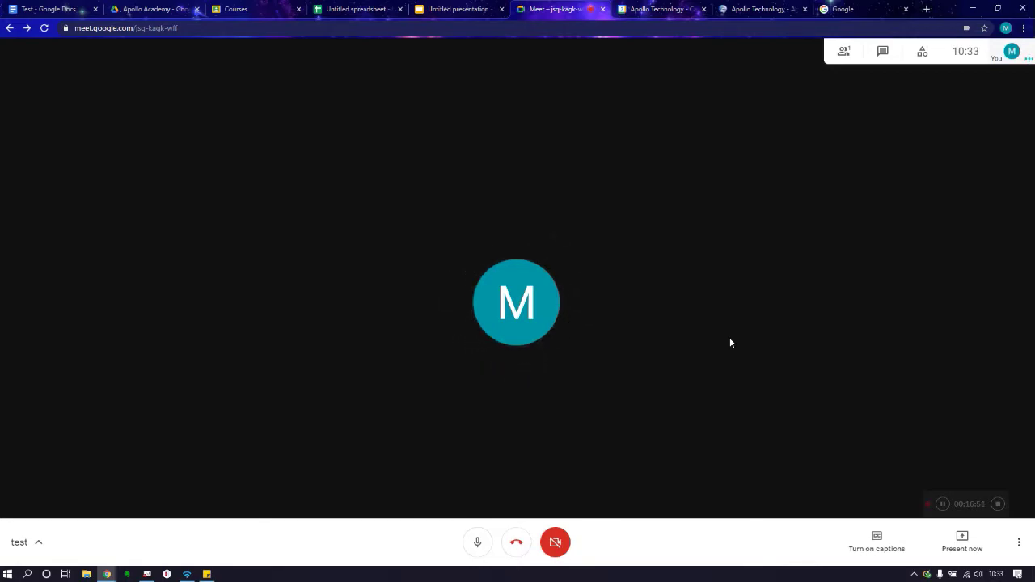
Step: Show the Present now options: entire screen, a window, or a Chrome tab
{"action": "left_click", "coordinate": [962, 543]}
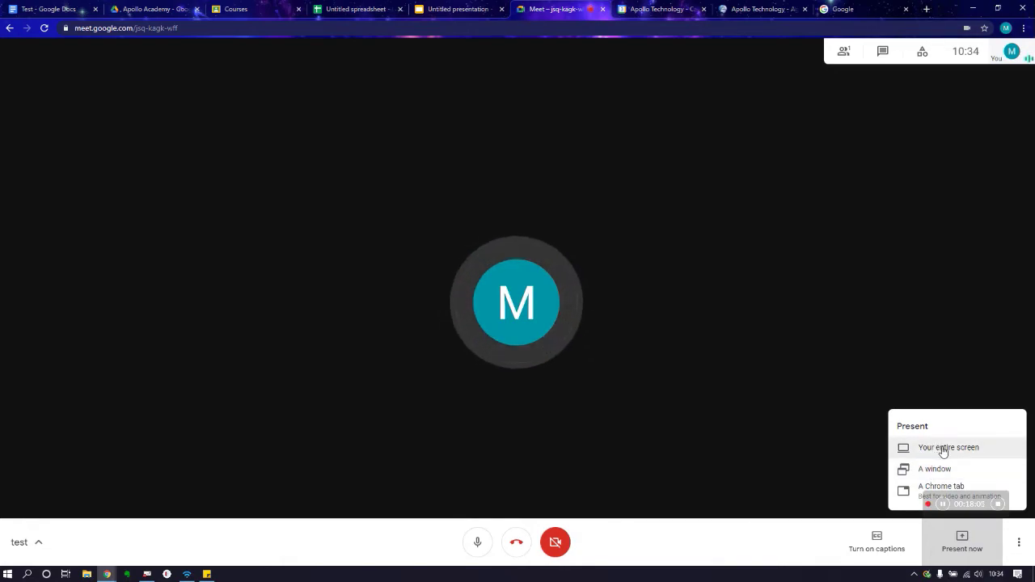
Step: Present your entire screen, sharing Screen 2 with everyone in the meeting
{"action": "left_click", "coordinate": [931, 449]}
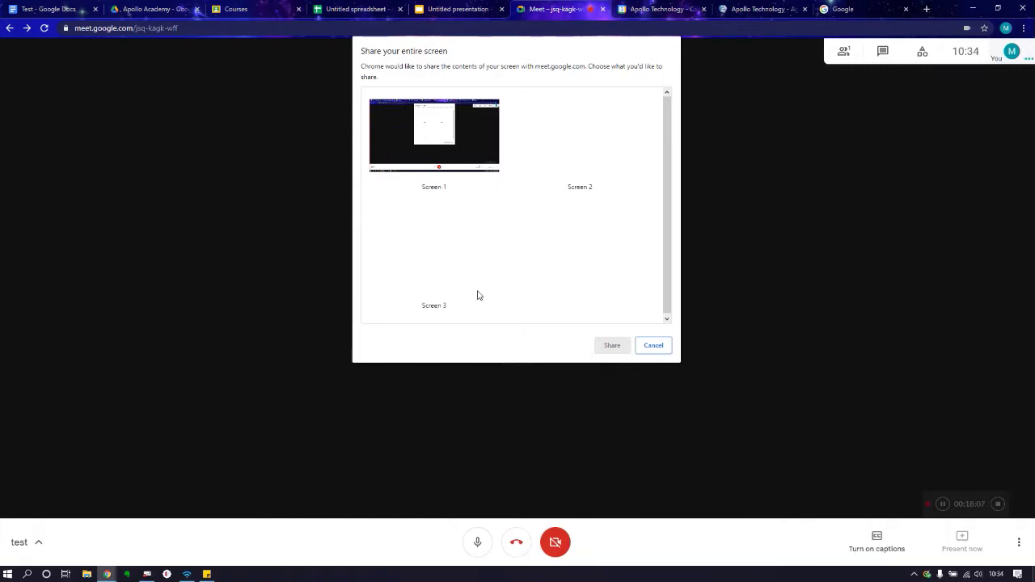
{"action": "left_click", "coordinate": [575, 139]}
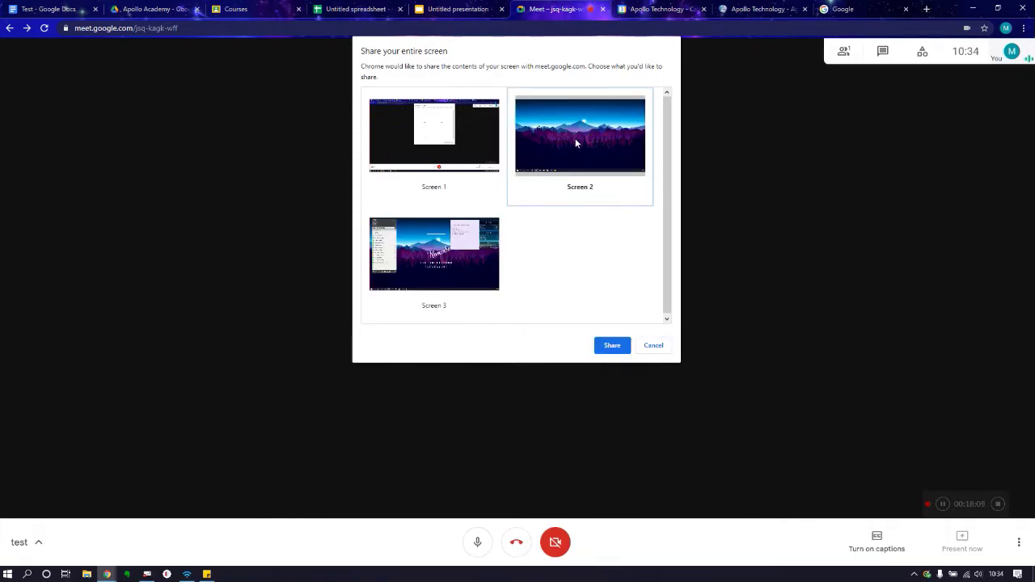
{"action": "left_click", "coordinate": [621, 348]}
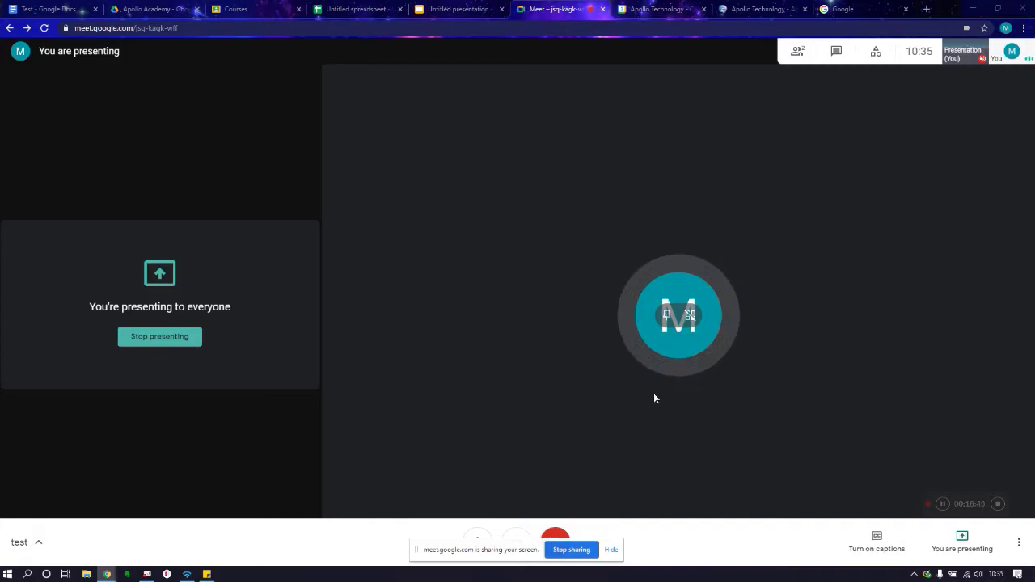
{"action": "left_click", "coordinate": [877, 547]}
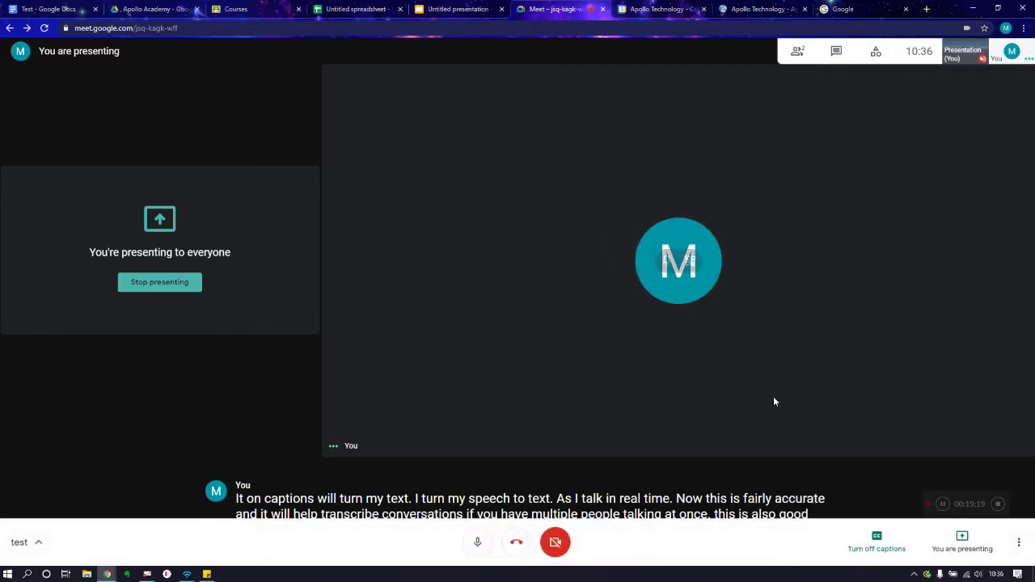
{"action": "left_click", "coordinate": [887, 547]}
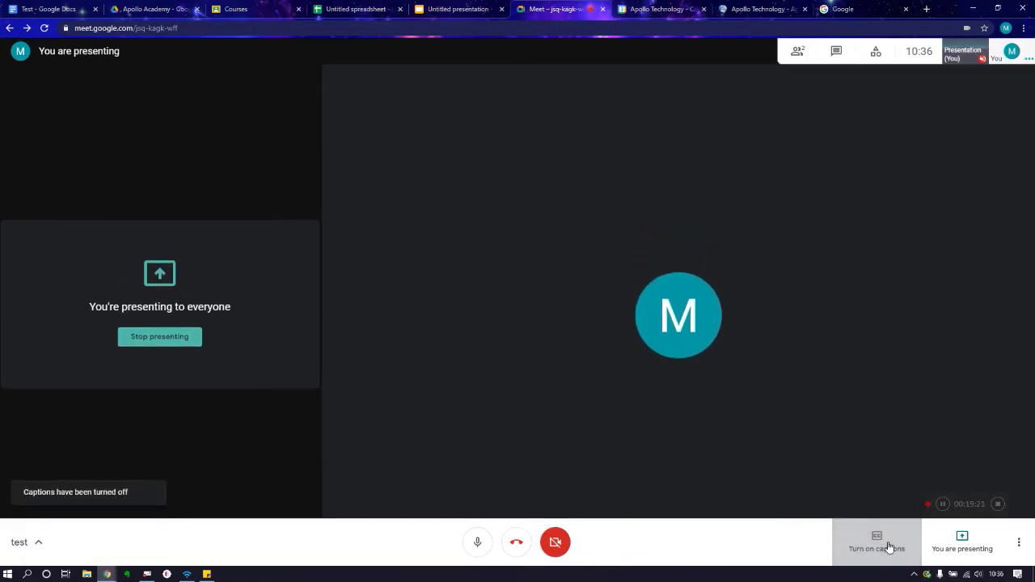
{"action": "left_click", "coordinate": [797, 55]}
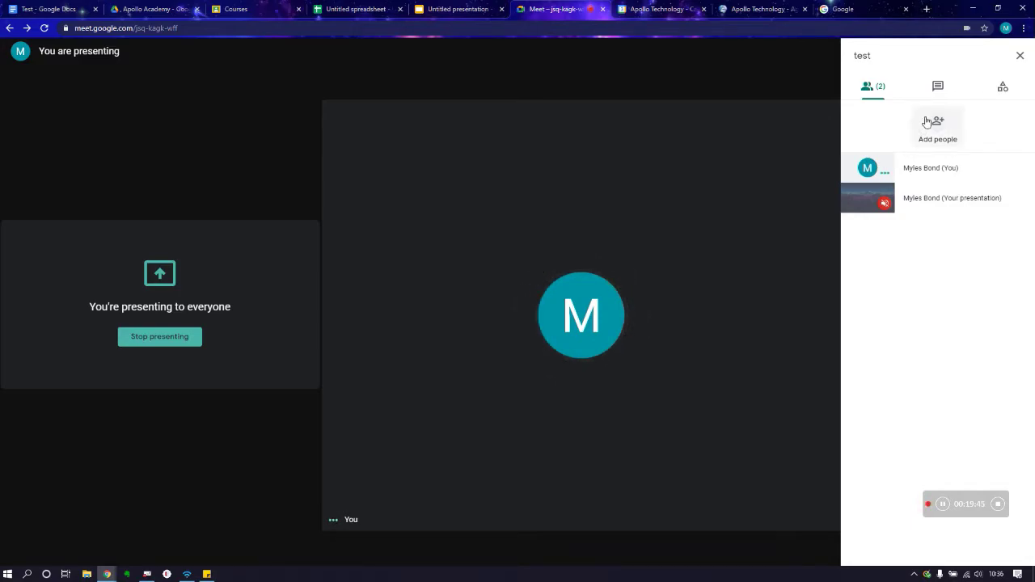
{"action": "left_click", "coordinate": [939, 89]}
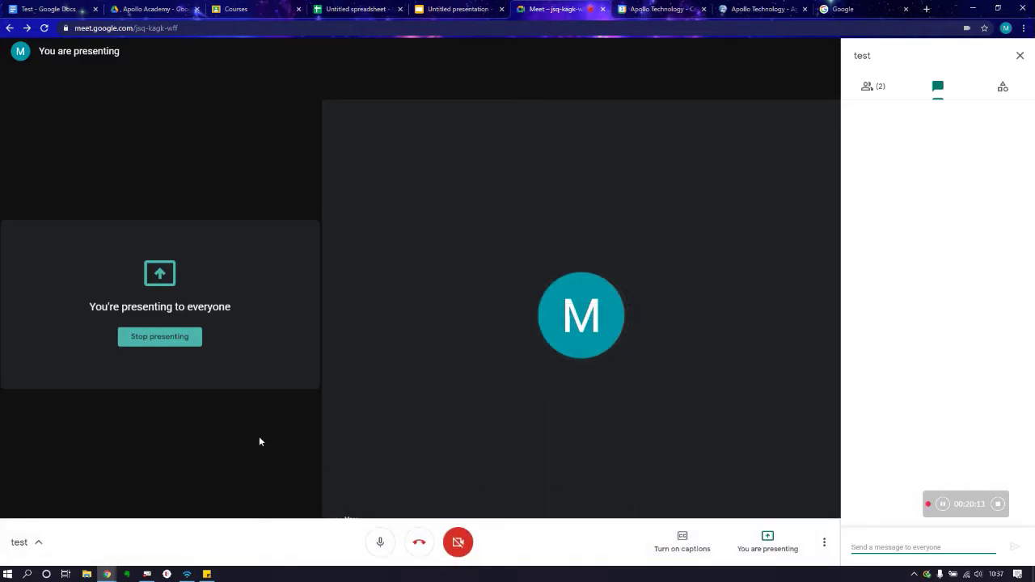
{"action": "left_click", "coordinate": [1019, 58]}
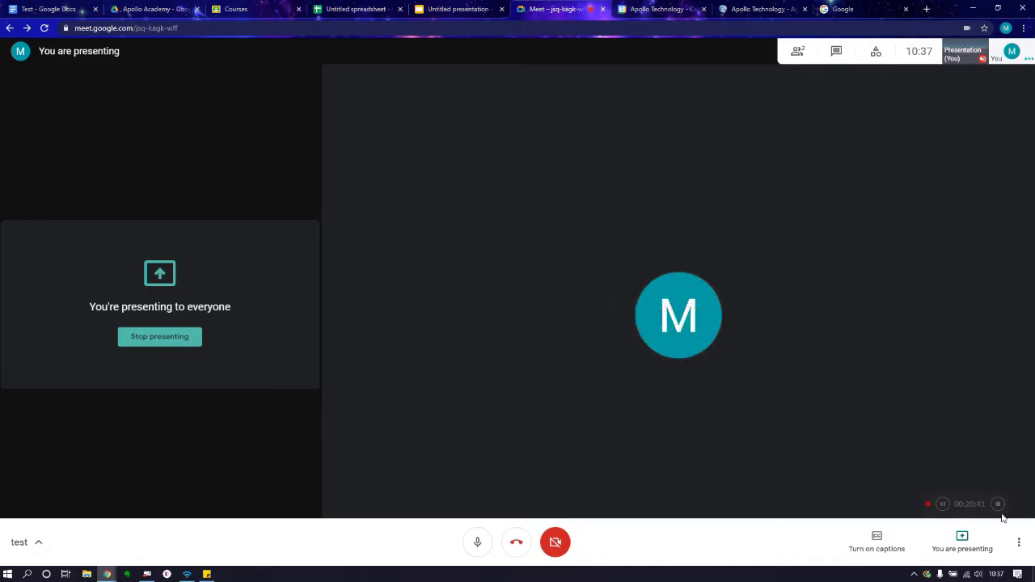
Step: Open the three-dot More options menu while Screen 2 is being presented
{"action": "left_click", "coordinate": [1019, 543]}
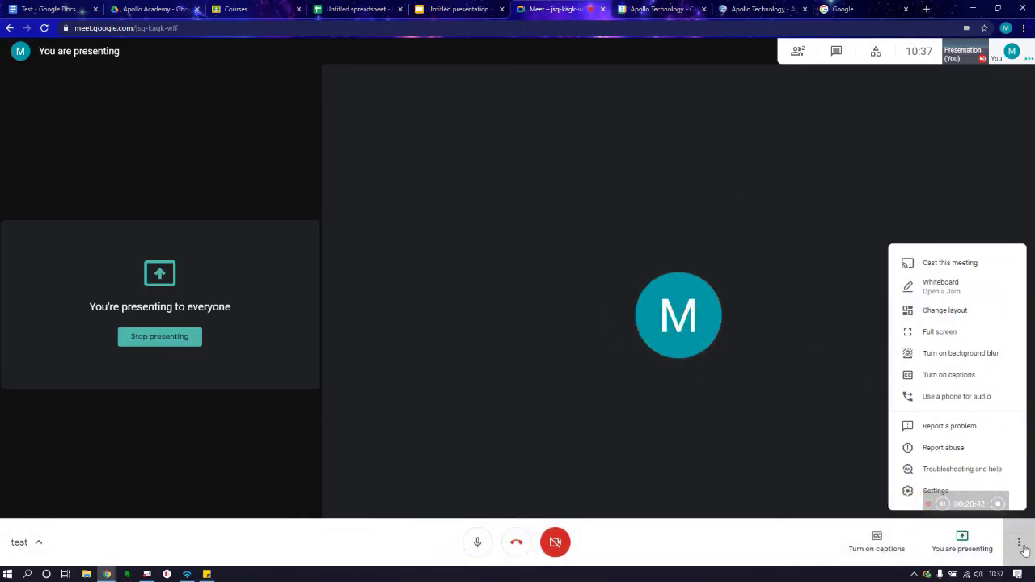
Step: Set the Change layout maximum tiles to 30, then leave the call and go to Google Calendar
{"action": "left_click", "coordinate": [956, 314]}
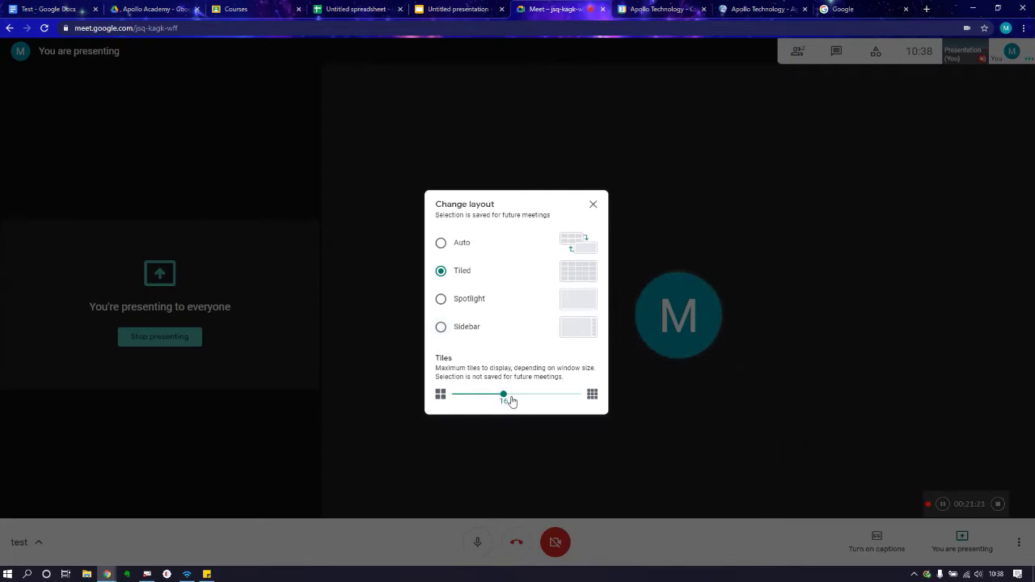
{"action": "left_click_drag", "start_coordinate": [505, 400], "coordinate": [529, 397]}
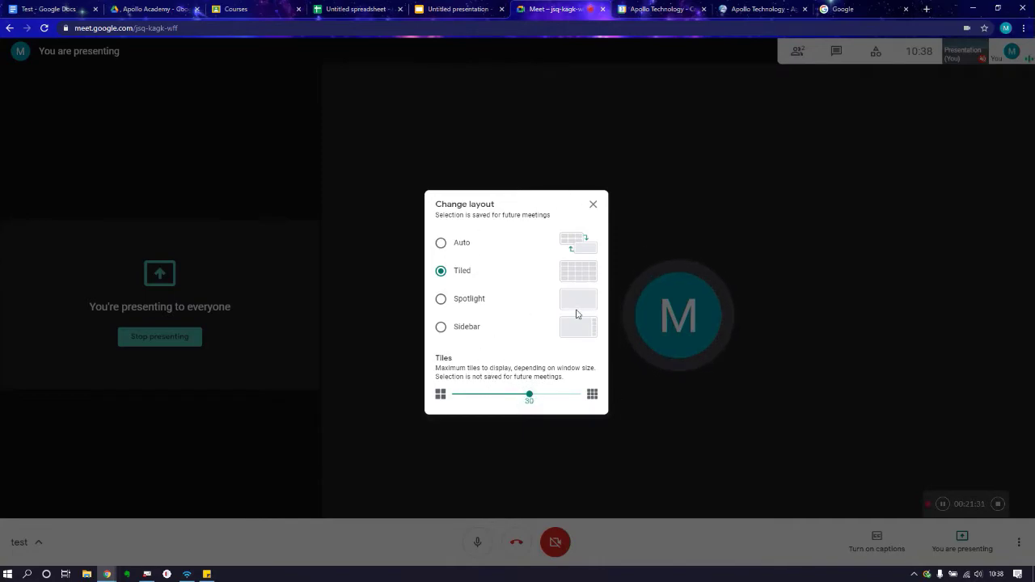
{"action": "left_click", "coordinate": [592, 207]}
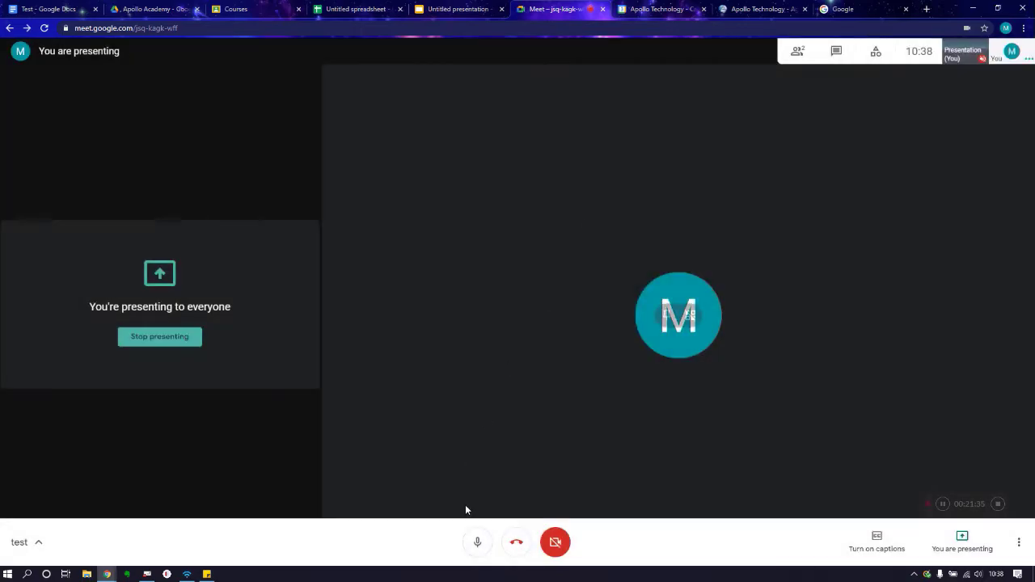
{"action": "left_click", "coordinate": [517, 547]}
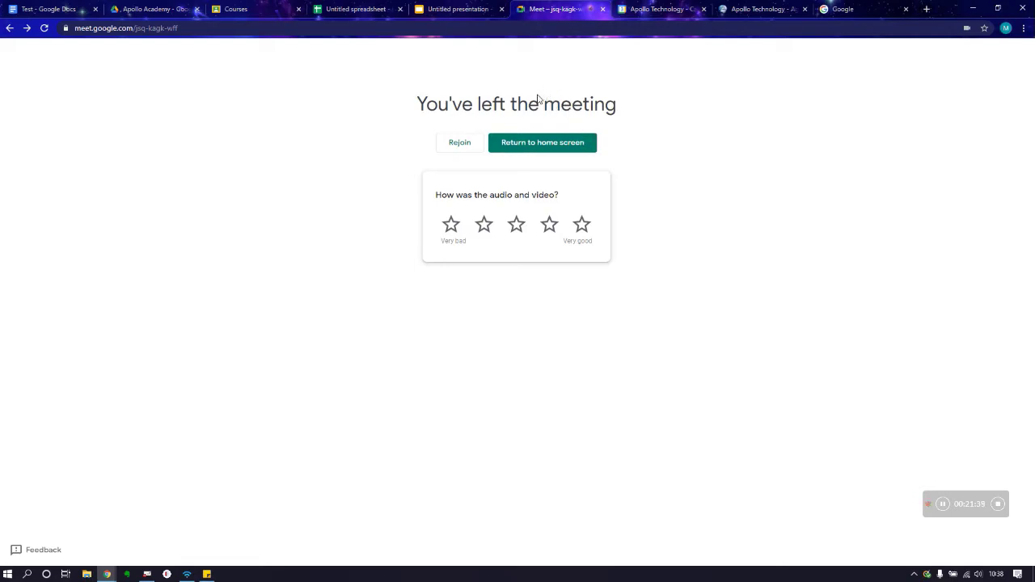
{"action": "left_click", "coordinate": [652, 7]}
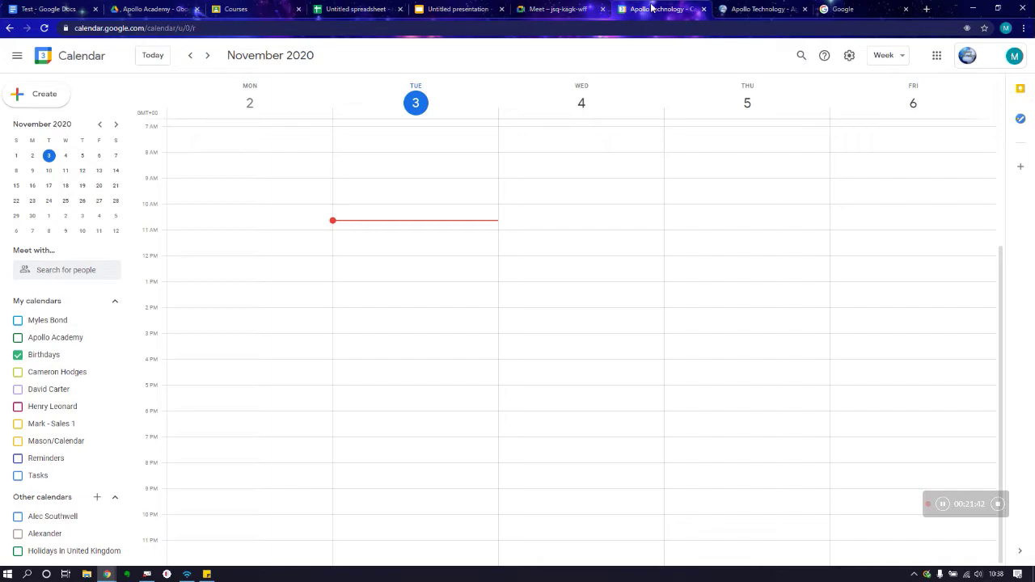
Step: Start an untitled event on Wednesday, November 4, from 10:30 to 11:30am
{"action": "left_click", "coordinate": [938, 57]}
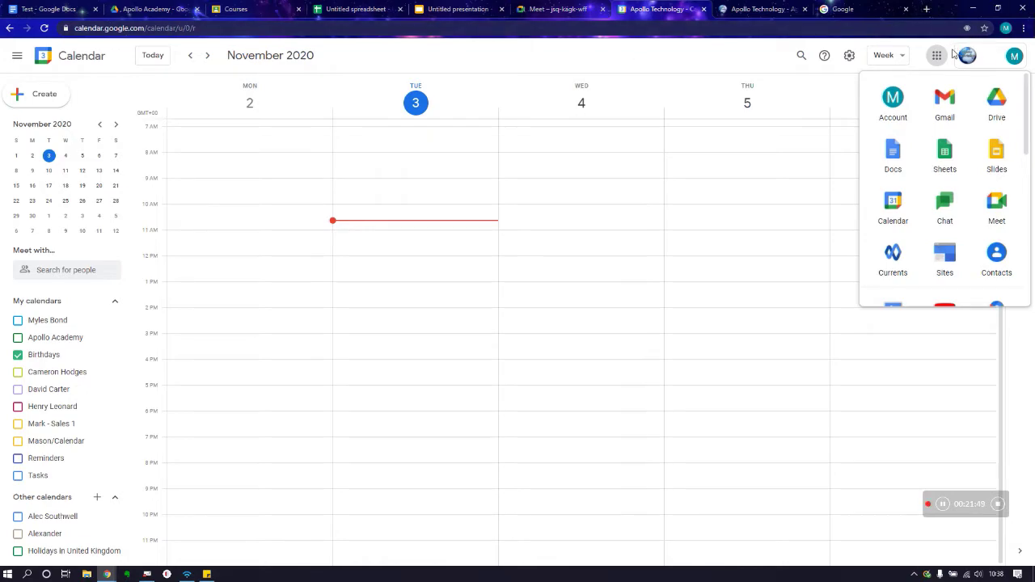
{"action": "left_click", "coordinate": [934, 58]}
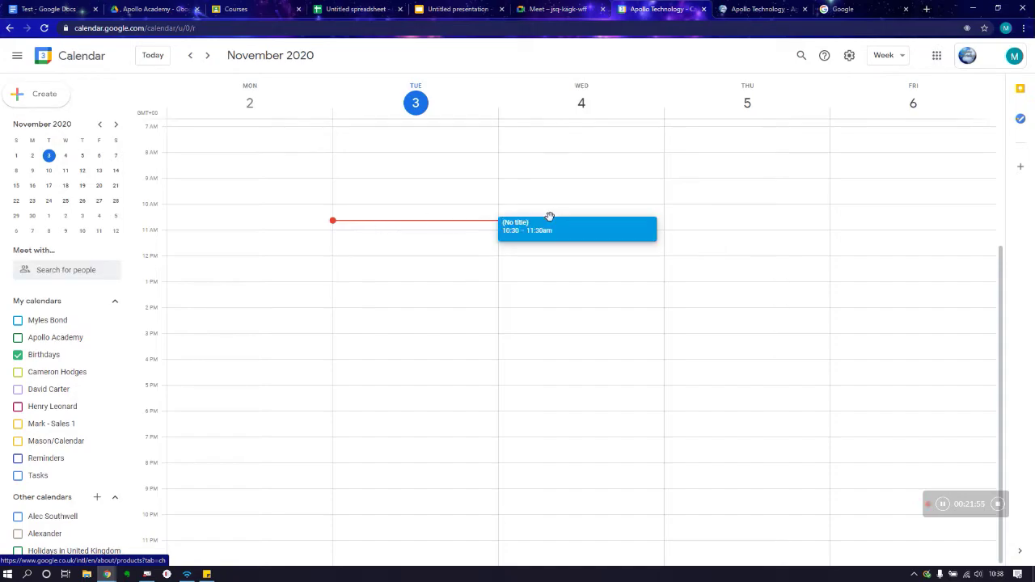
{"action": "left_click", "coordinate": [549, 220]}
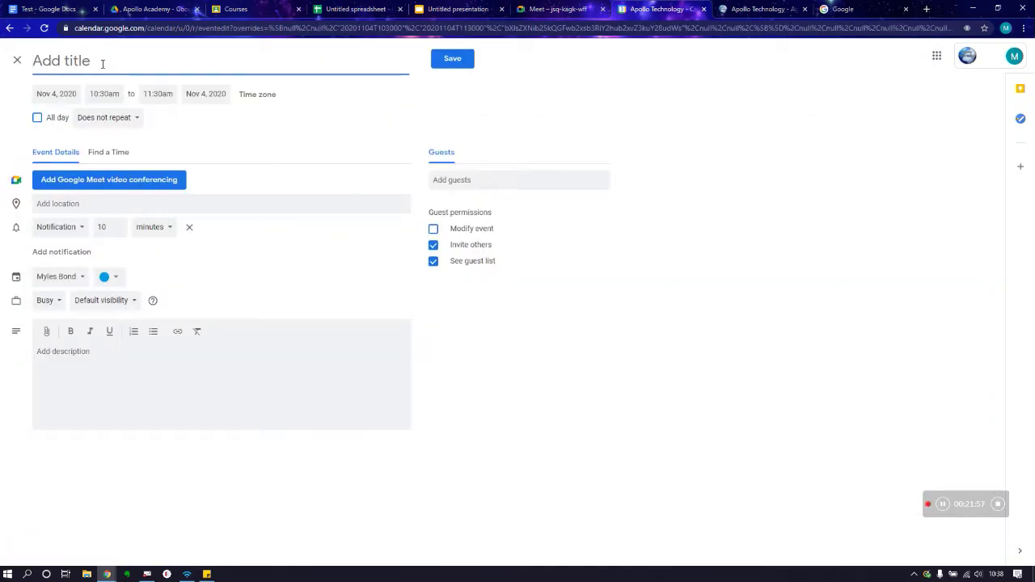
Step: Save the November 4 10:30 event as 'G Suite Training' with Google Meet conferencing, adding no guests
{"action": "type", "text": "G SuiterTraining"}
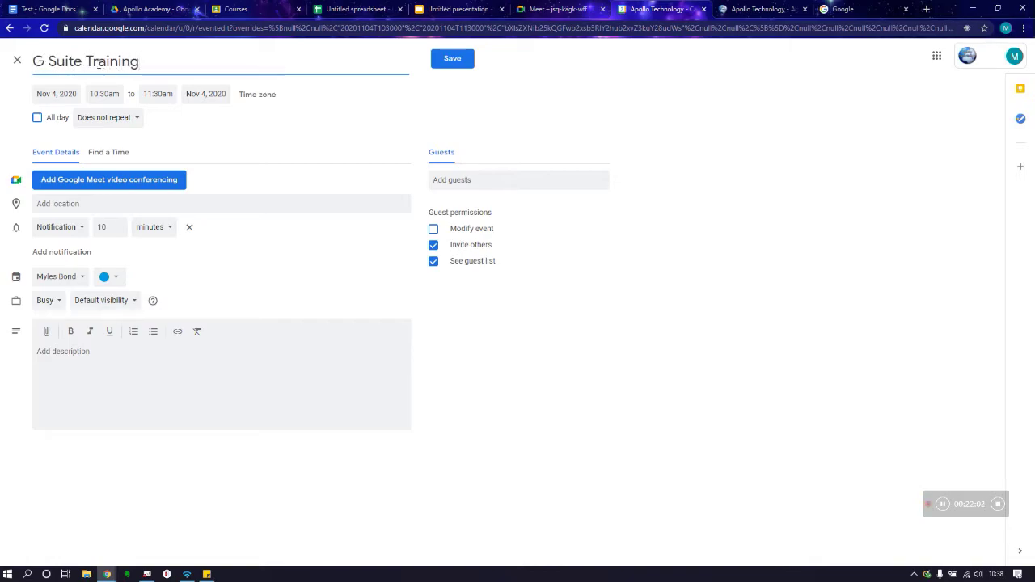
{"action": "left_click", "coordinate": [76, 181]}
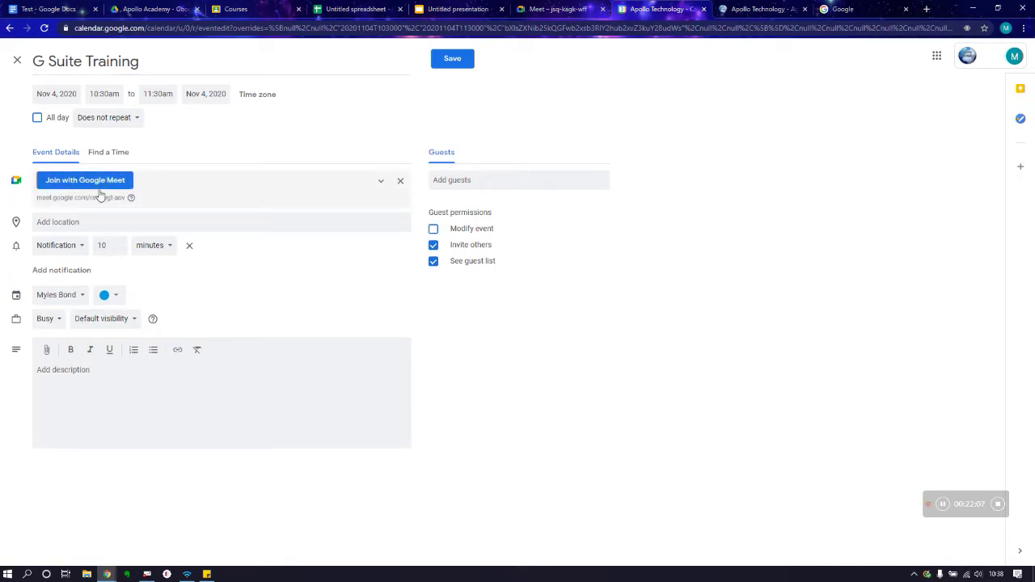
{"action": "left_click", "coordinate": [505, 183]}
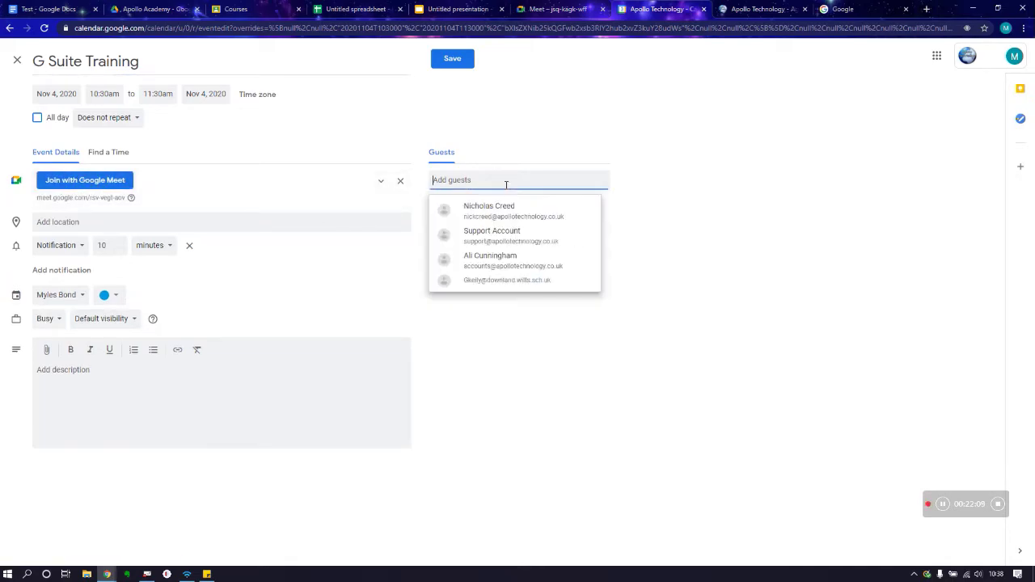
{"action": "left_click", "coordinate": [732, 252]}
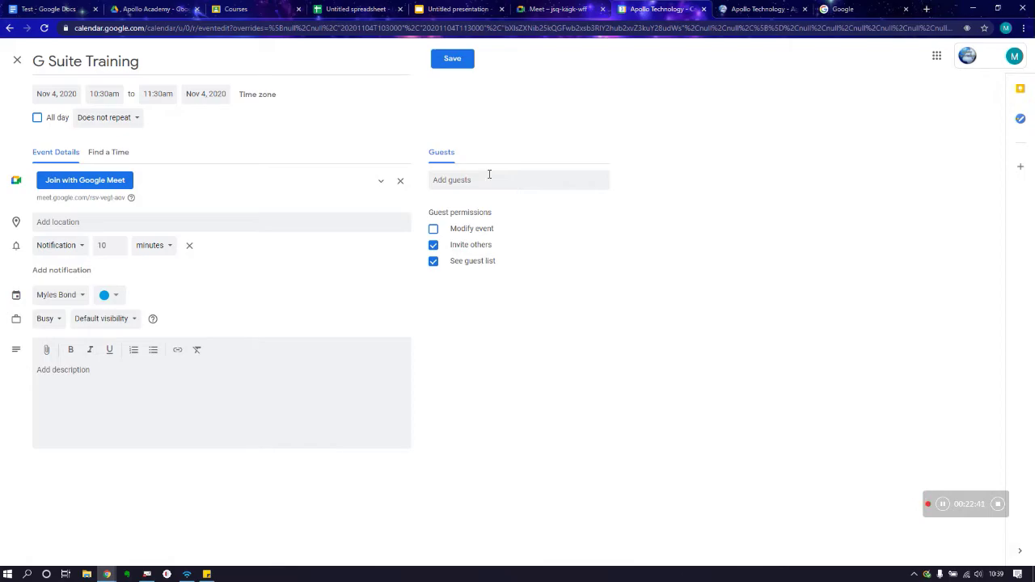
{"action": "left_click", "coordinate": [456, 60]}
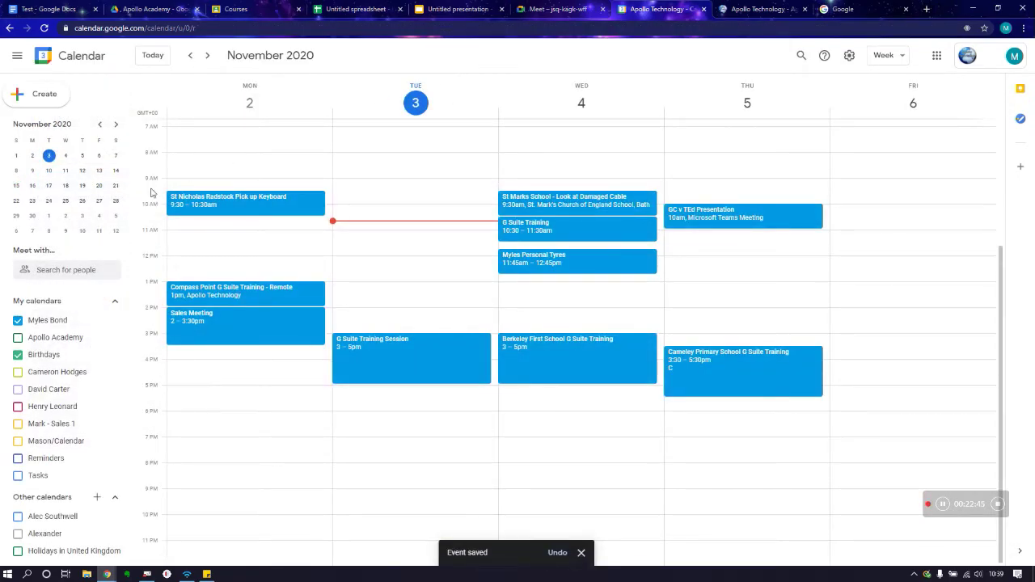
Step: Uncheck your own calendar under My calendars to hide its events from the week
{"action": "left_click", "coordinate": [18, 320]}
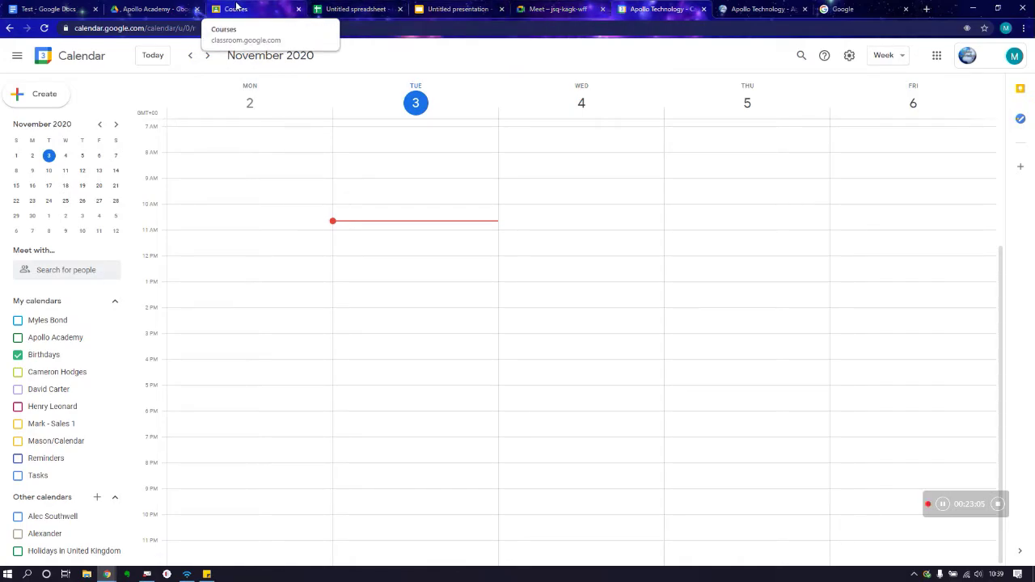
Step: Switch to the Classroom Courses page and open the Apollo Academy class stream
{"action": "left_click", "coordinate": [236, 7]}
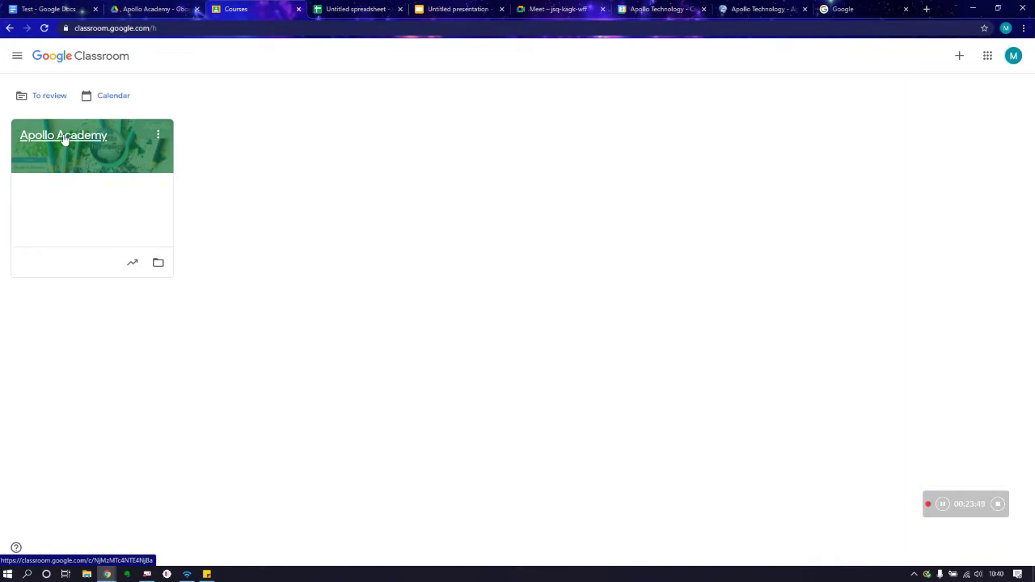
{"action": "left_click", "coordinate": [65, 137]}
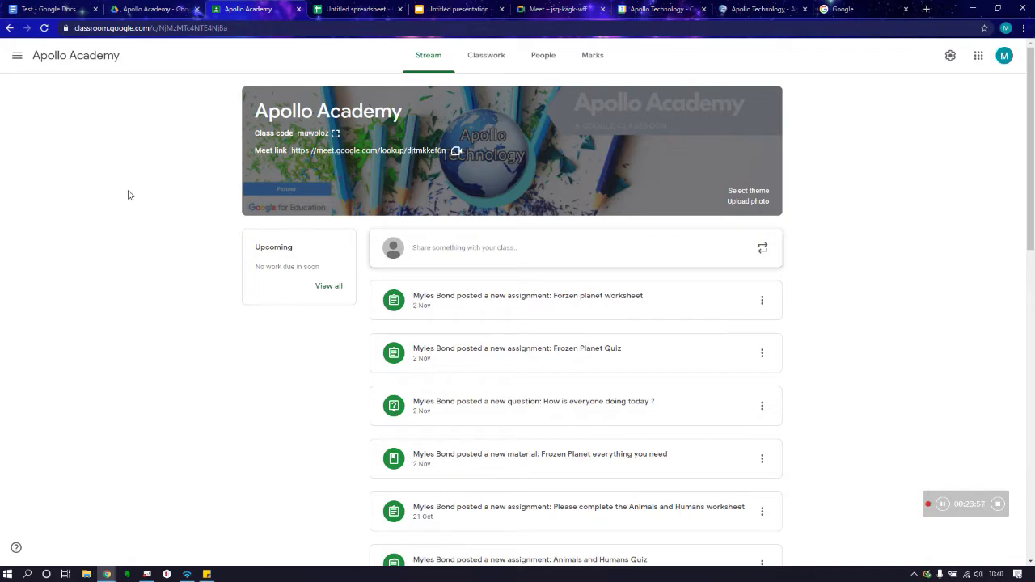
Step: Browse the Apollo Academy stream posts, then open the class banner's theme Gallery
{"action": "scroll", "coordinate": [476, 155], "scroll_direction": "down", "scroll_amount": 10}
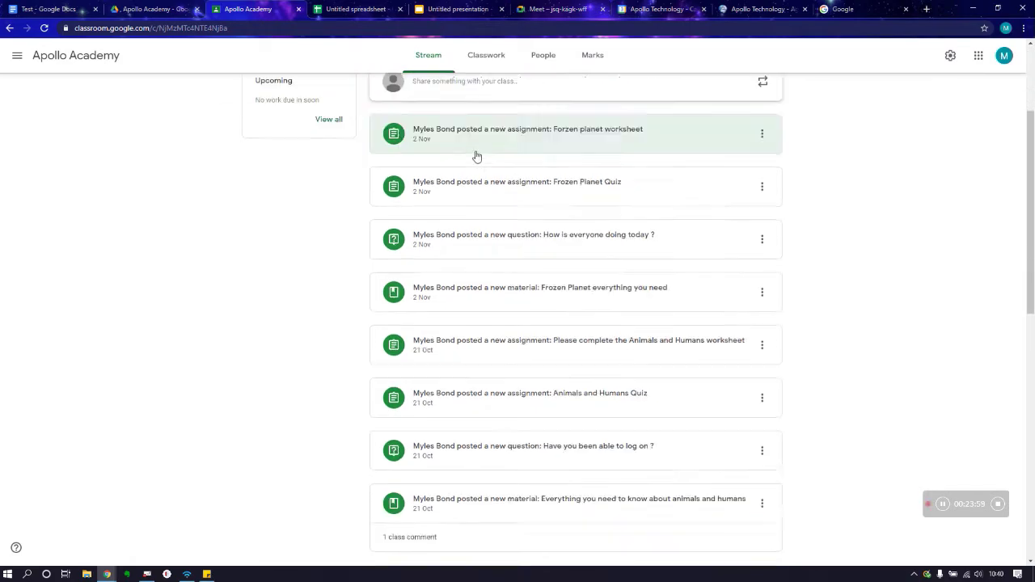
{"action": "scroll", "coordinate": [475, 159], "scroll_direction": "up", "scroll_amount": 4}
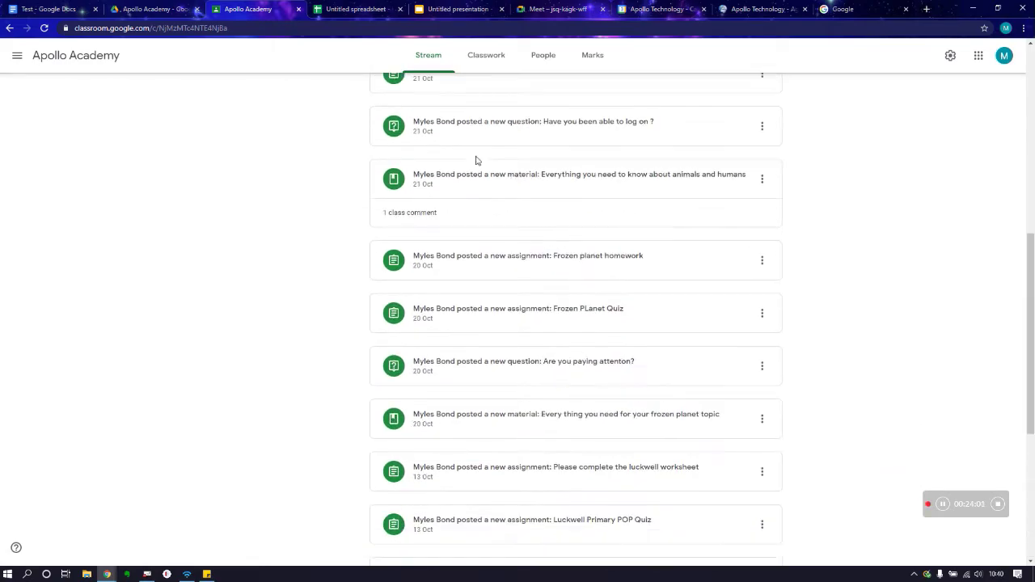
{"action": "scroll", "coordinate": [475, 159], "scroll_direction": "down", "scroll_amount": 9}
{"action": "scroll", "coordinate": [1031, 263], "scroll_direction": "down", "scroll_amount": 2}
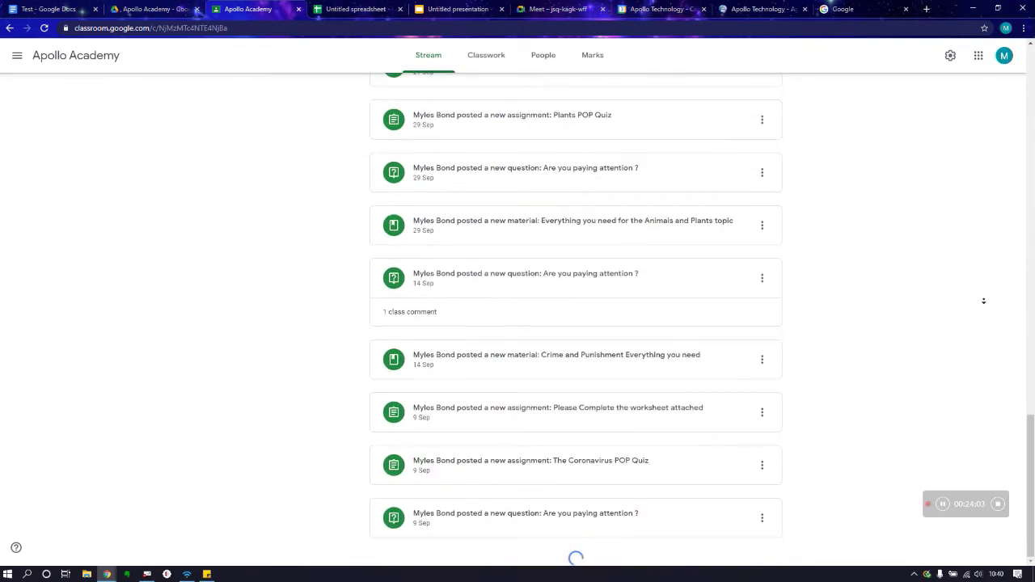
{"action": "scroll", "coordinate": [1031, 339], "scroll_direction": "down", "scroll_amount": 1}
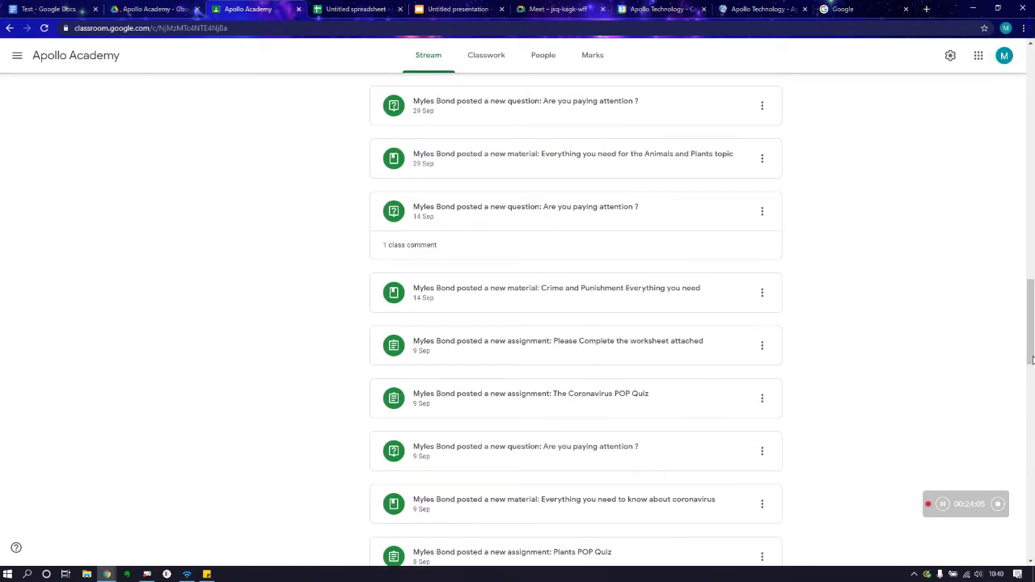
{"action": "left_click_drag", "start_coordinate": [1032, 366], "coordinate": [730, 83]}
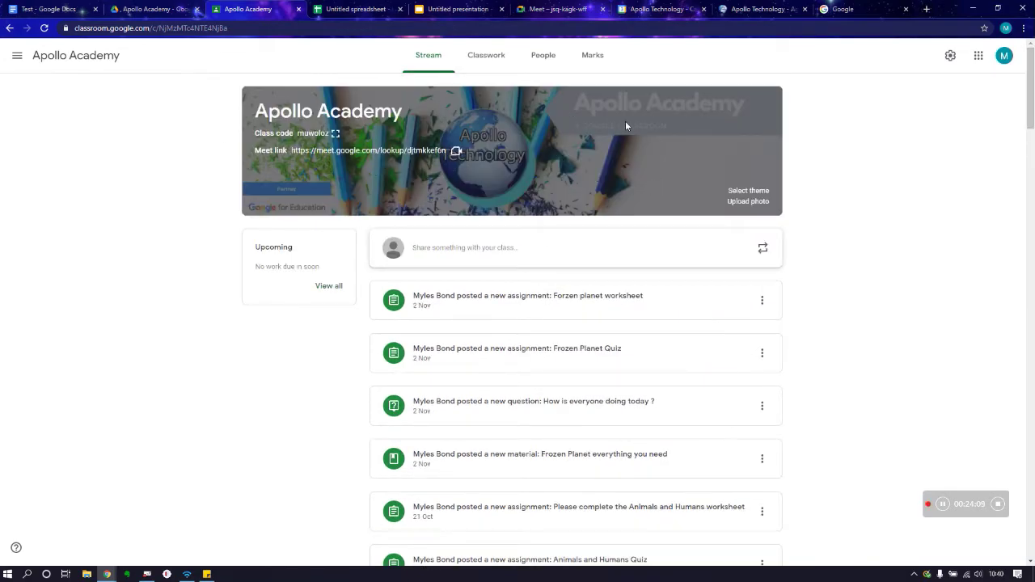
{"action": "left_click", "coordinate": [744, 193]}
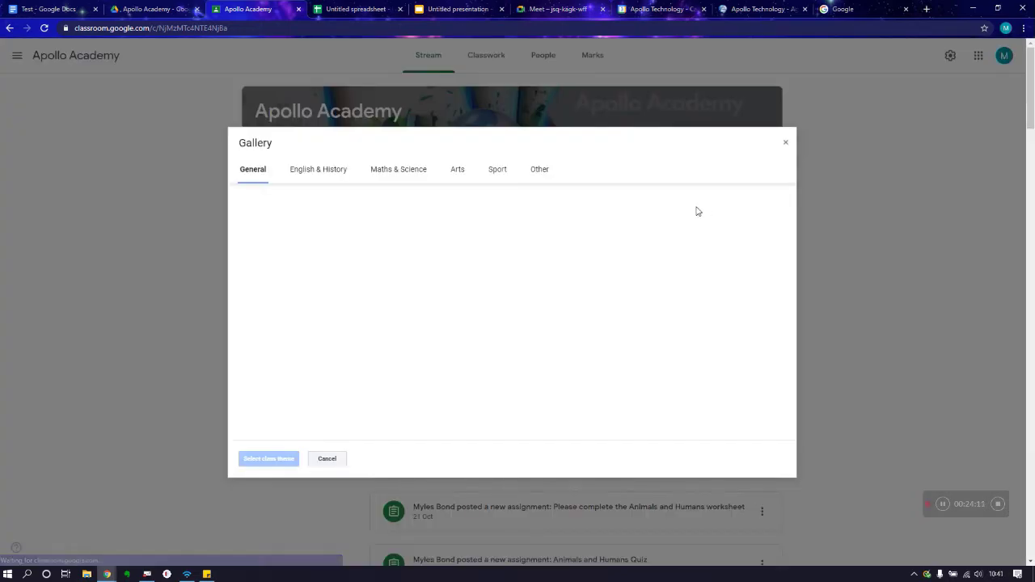
Step: View the Maths & Science banner themes, then close the Gallery leaving the pencils-and-globe banner unchanged
{"action": "left_click", "coordinate": [400, 172]}
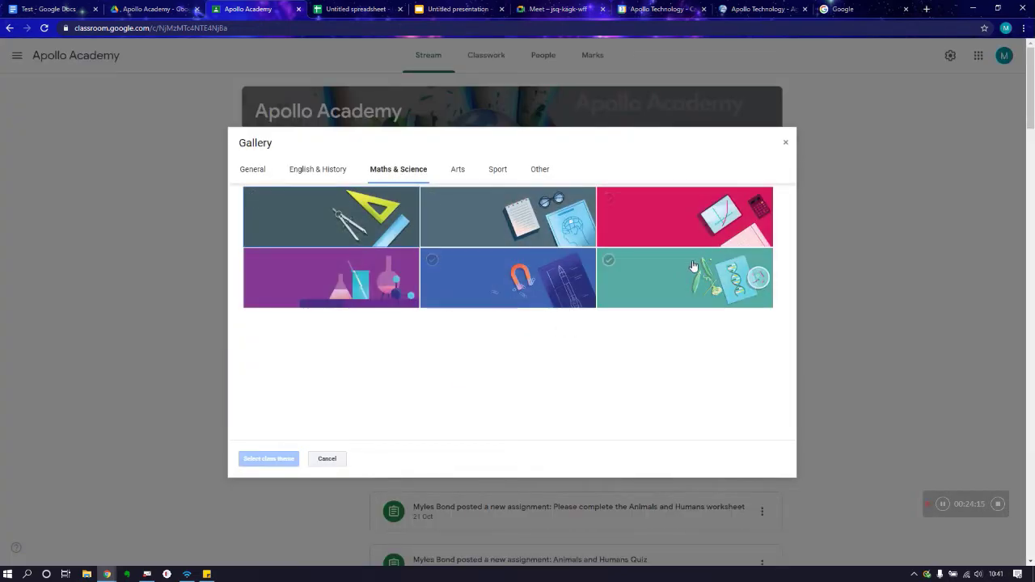
{"action": "left_click", "coordinate": [785, 142]}
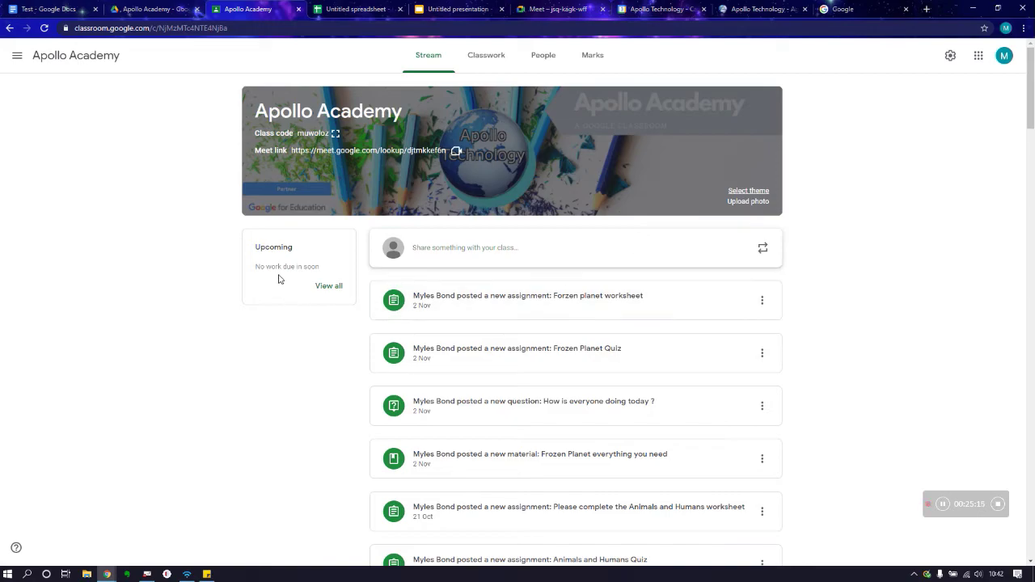
Step: Abandon a started class post, then show the Create menu on Apollo Academy's Classwork page
{"action": "left_click", "coordinate": [458, 253]}
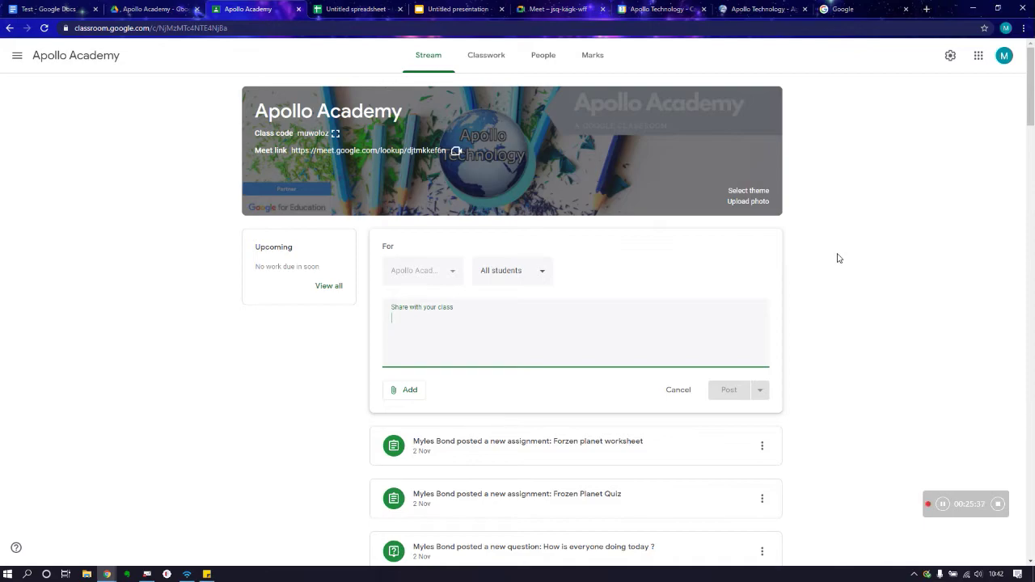
{"action": "left_click", "coordinate": [839, 258]}
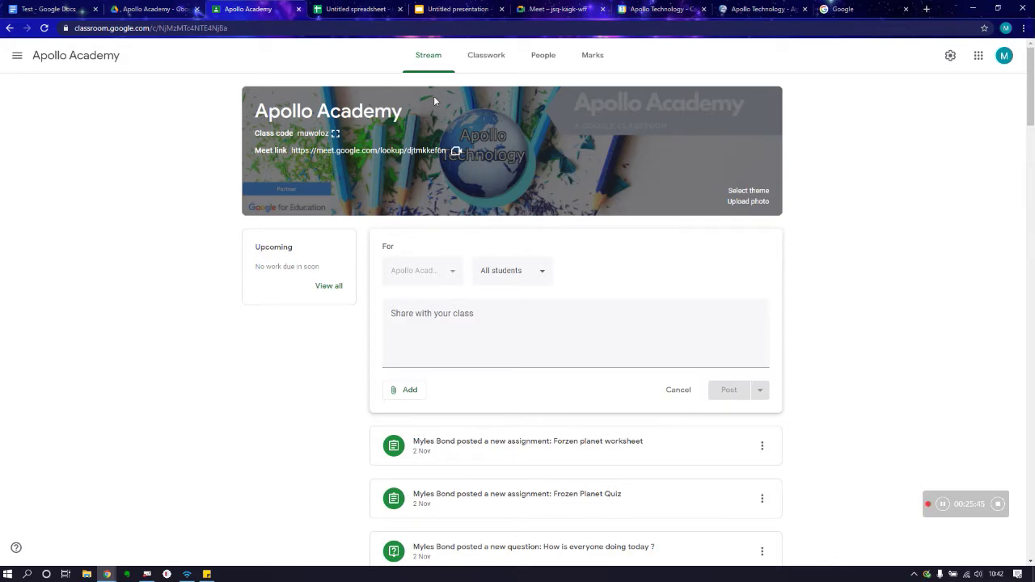
{"action": "left_click", "coordinate": [488, 61]}
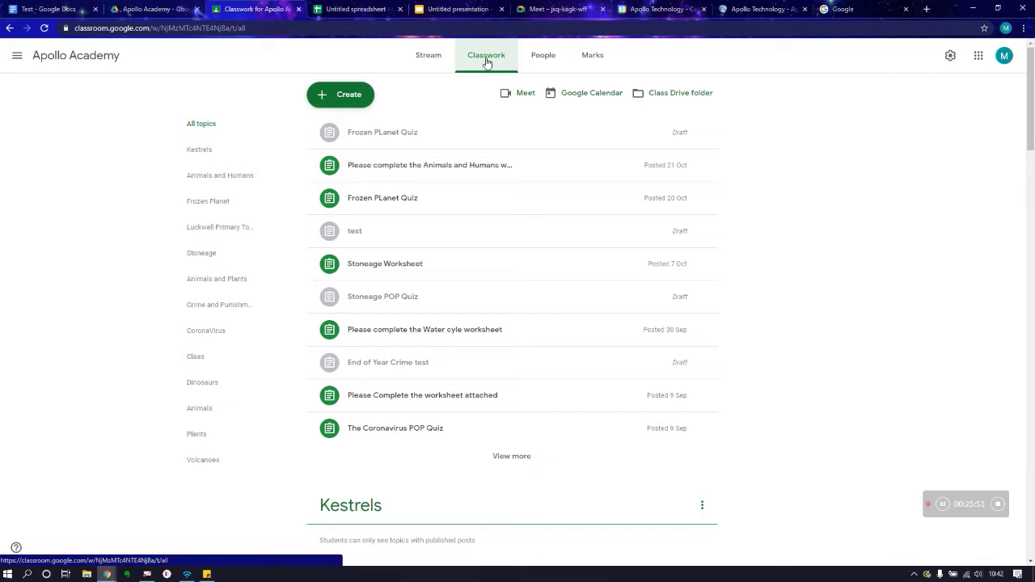
{"action": "left_click", "coordinate": [350, 94]}
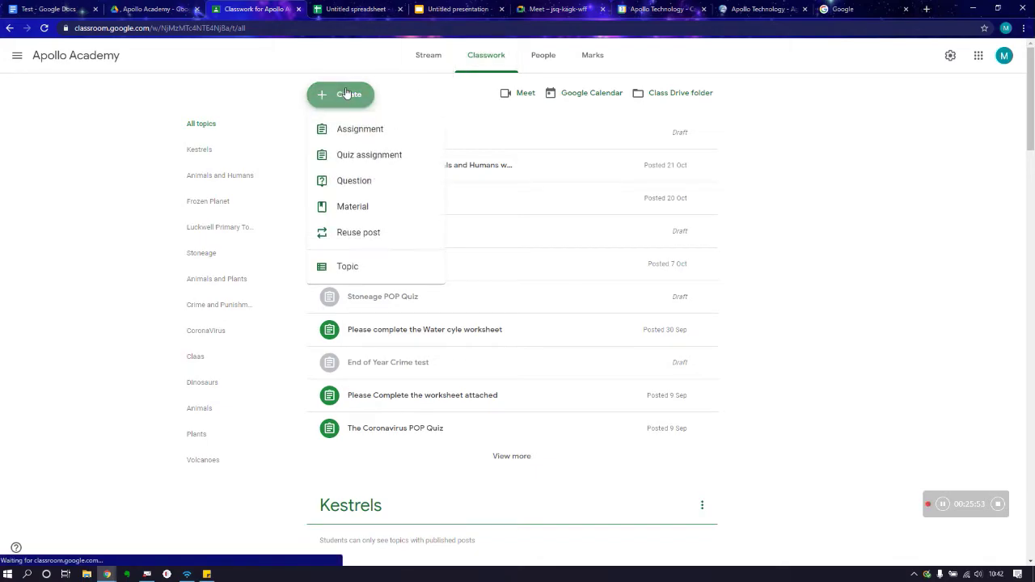
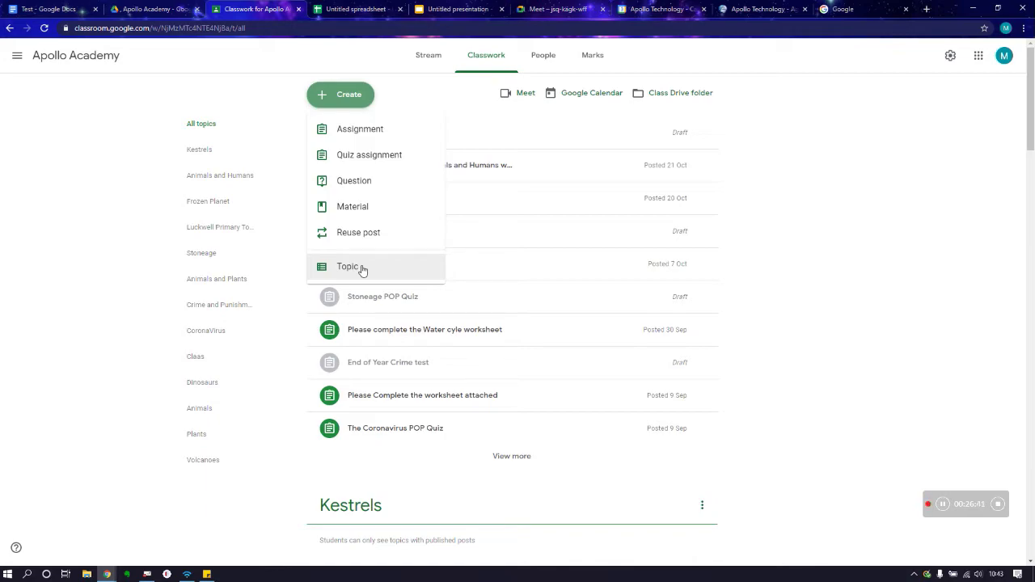
Step: Create a class topic named 'Water Cycle', which appears above the Kestrels topic
{"action": "left_click", "coordinate": [362, 267]}
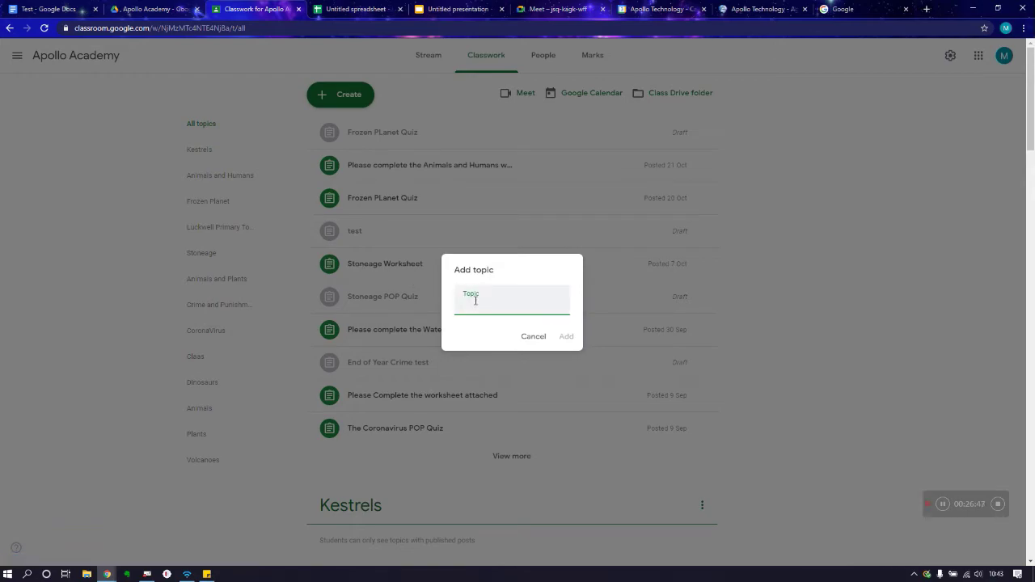
{"action": "type", "text": "Water Cycle"}
{"action": "left_click", "coordinate": [567, 337]}
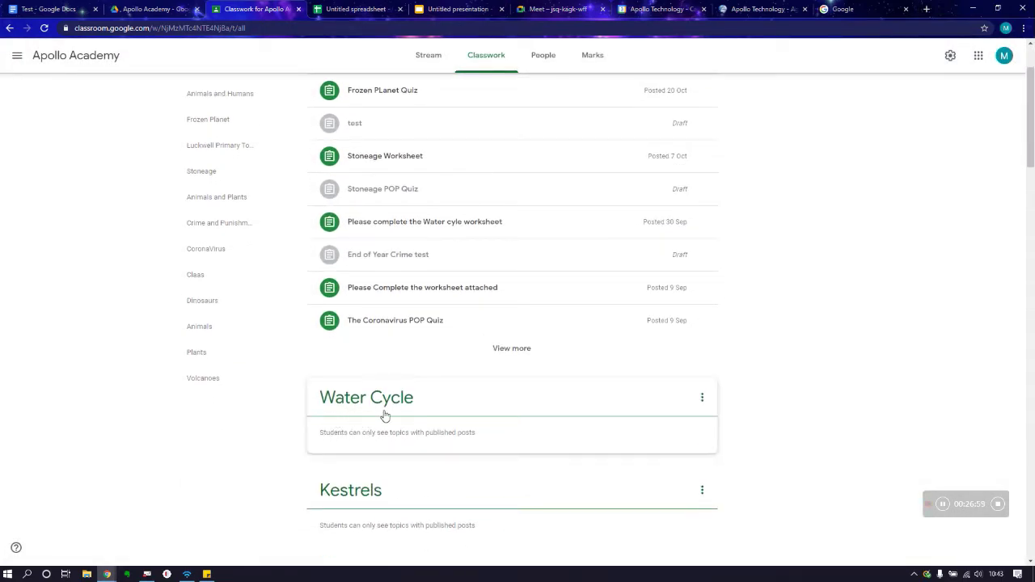
Step: Load the older posts and review the Water Cycle, Kestrels and Animals and Humans topics
{"action": "left_click", "coordinate": [522, 353]}
{"action": "scroll", "coordinate": [517, 353], "scroll_direction": "up", "scroll_amount": 5}
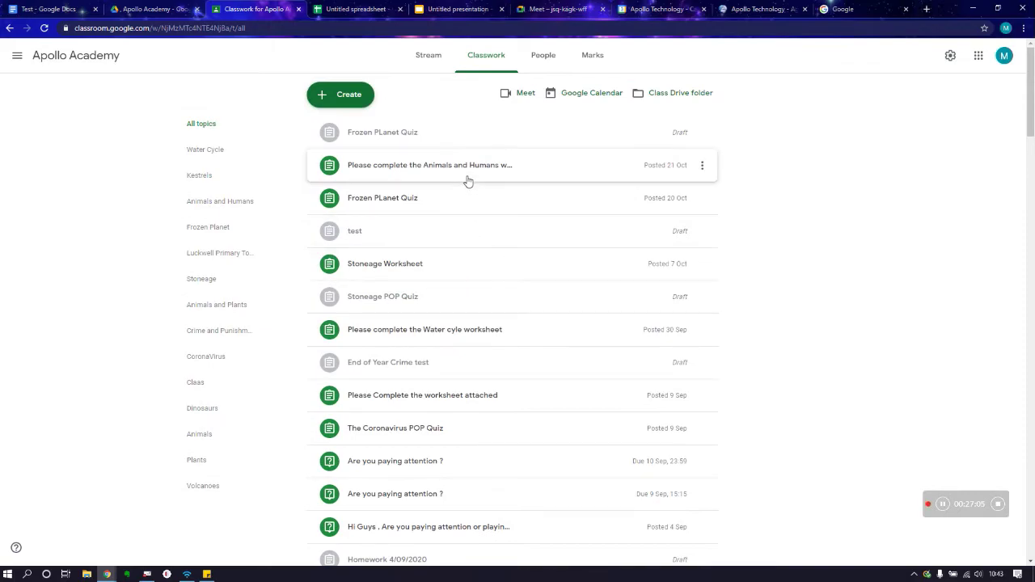
{"action": "scroll", "coordinate": [459, 162], "scroll_direction": "down", "scroll_amount": 2}
{"action": "scroll", "coordinate": [445, 324], "scroll_direction": "down", "scroll_amount": 1}
{"action": "scroll", "coordinate": [462, 286], "scroll_direction": "down", "scroll_amount": 2}
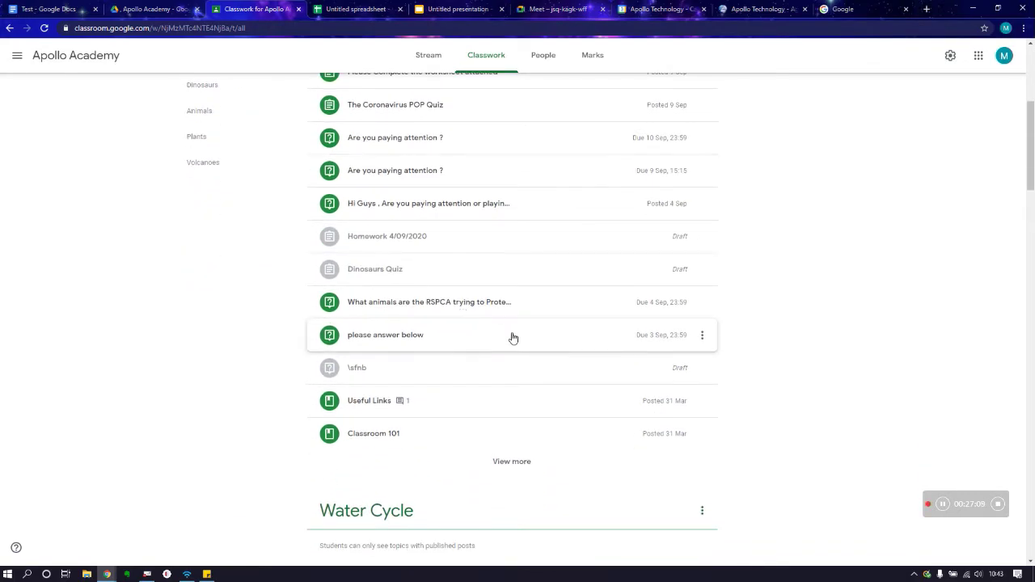
{"action": "scroll", "coordinate": [510, 337], "scroll_direction": "up", "scroll_amount": 5}
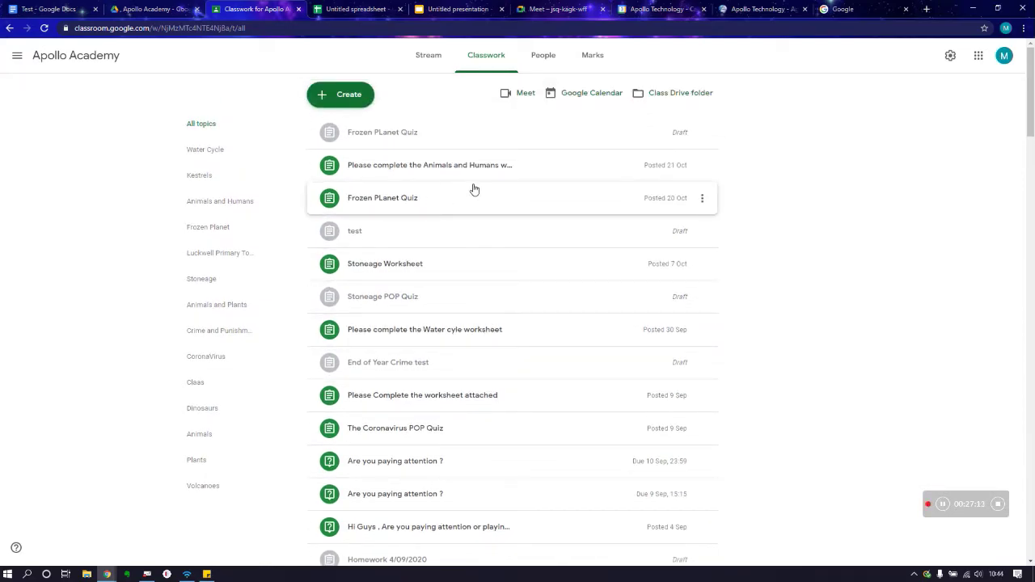
{"action": "scroll", "coordinate": [474, 189], "scroll_direction": "down", "scroll_amount": 5}
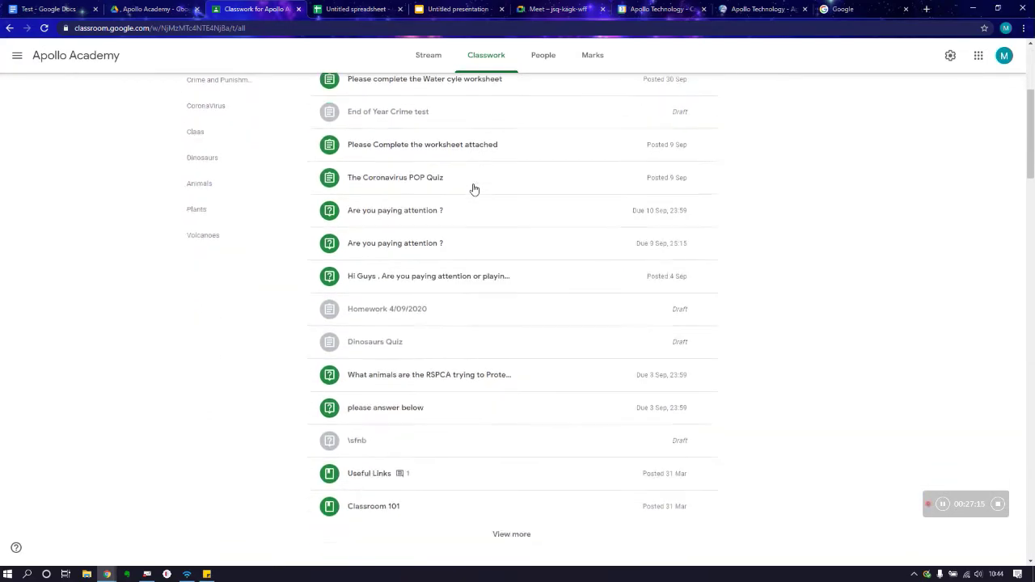
{"action": "scroll", "coordinate": [474, 190], "scroll_direction": "down", "scroll_amount": 4}
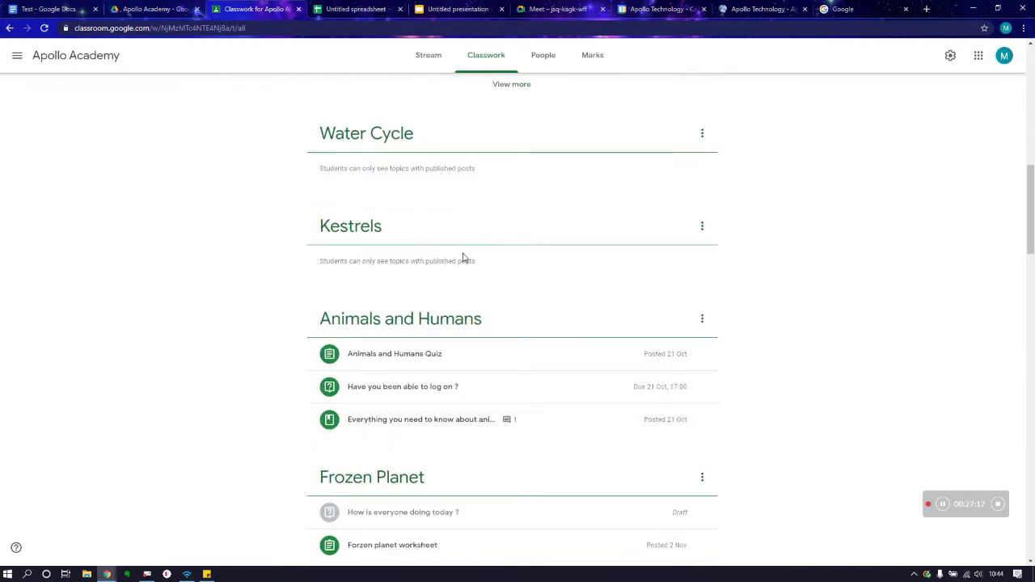
{"action": "scroll", "coordinate": [461, 256], "scroll_direction": "down", "scroll_amount": 1}
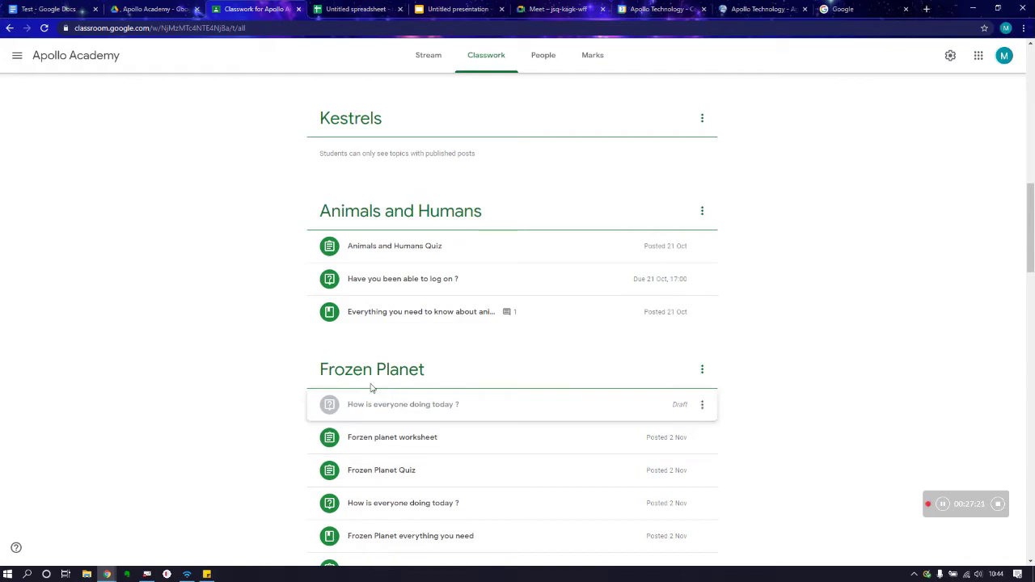
{"action": "scroll", "coordinate": [448, 480], "scroll_direction": "down", "scroll_amount": 3}
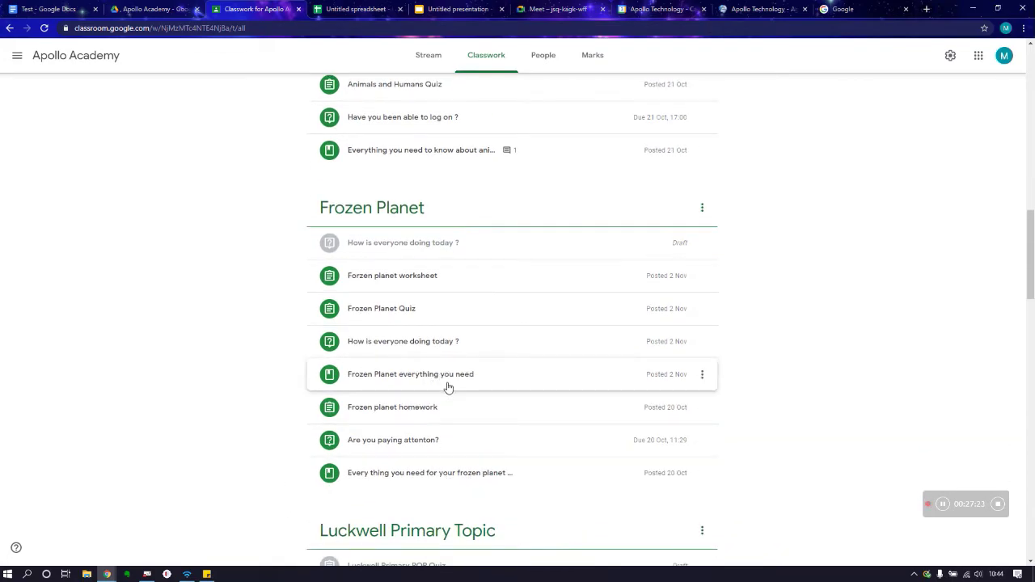
{"action": "scroll", "coordinate": [450, 389], "scroll_direction": "up", "scroll_amount": 1}
{"action": "scroll", "coordinate": [449, 389], "scroll_direction": "up", "scroll_amount": 1}
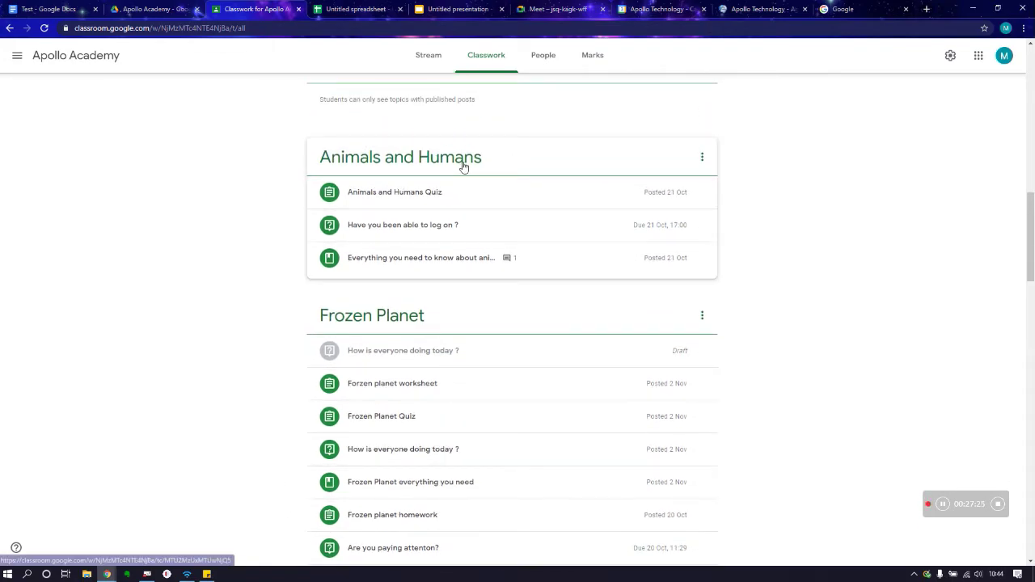
{"action": "scroll", "coordinate": [438, 236], "scroll_direction": "up", "scroll_amount": 2}
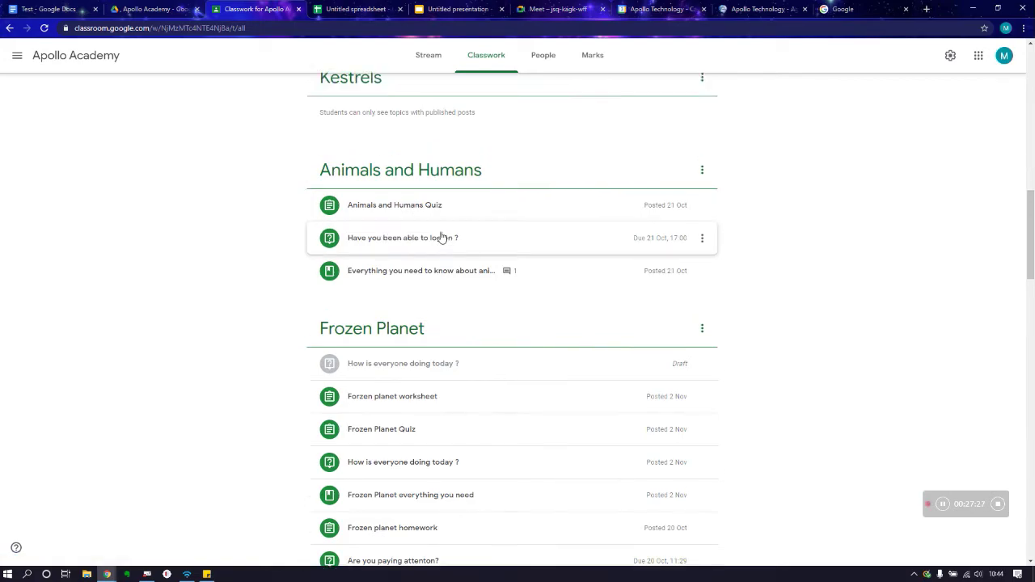
{"action": "scroll", "coordinate": [437, 237], "scroll_direction": "up", "scroll_amount": 3}
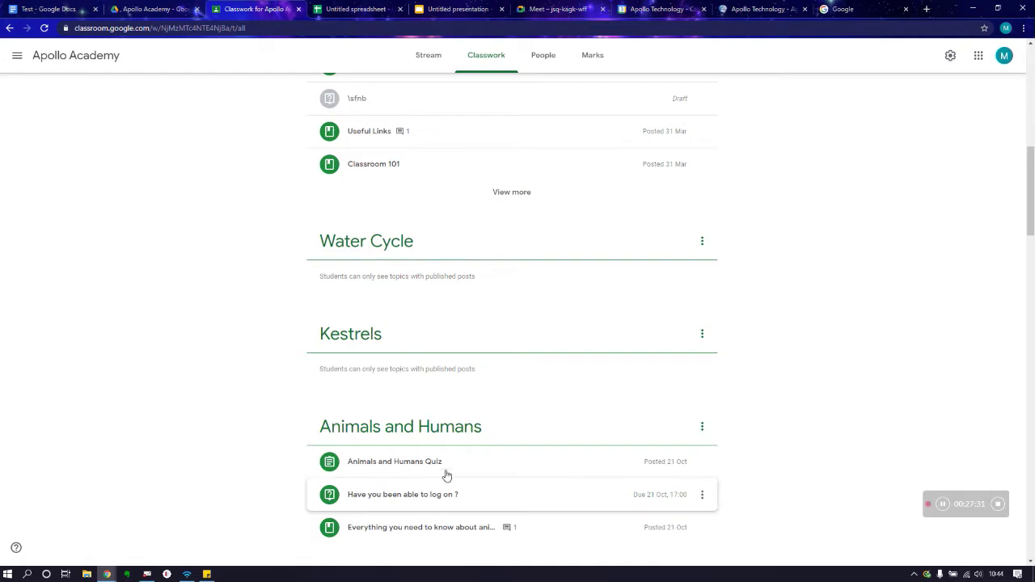
{"action": "scroll", "coordinate": [459, 368], "scroll_direction": "up", "scroll_amount": 5}
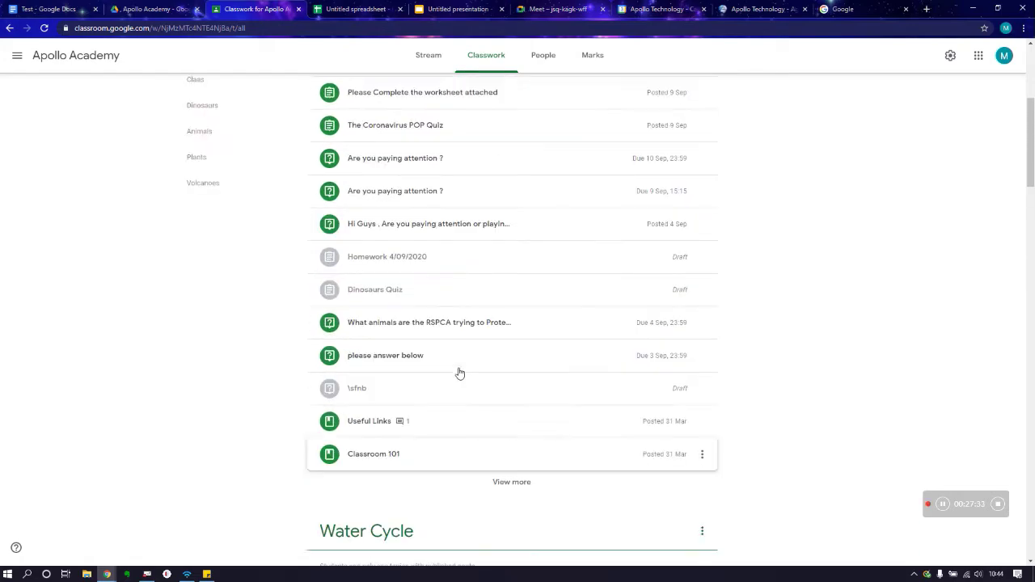
{"action": "scroll", "coordinate": [459, 373], "scroll_direction": "up", "scroll_amount": 5}
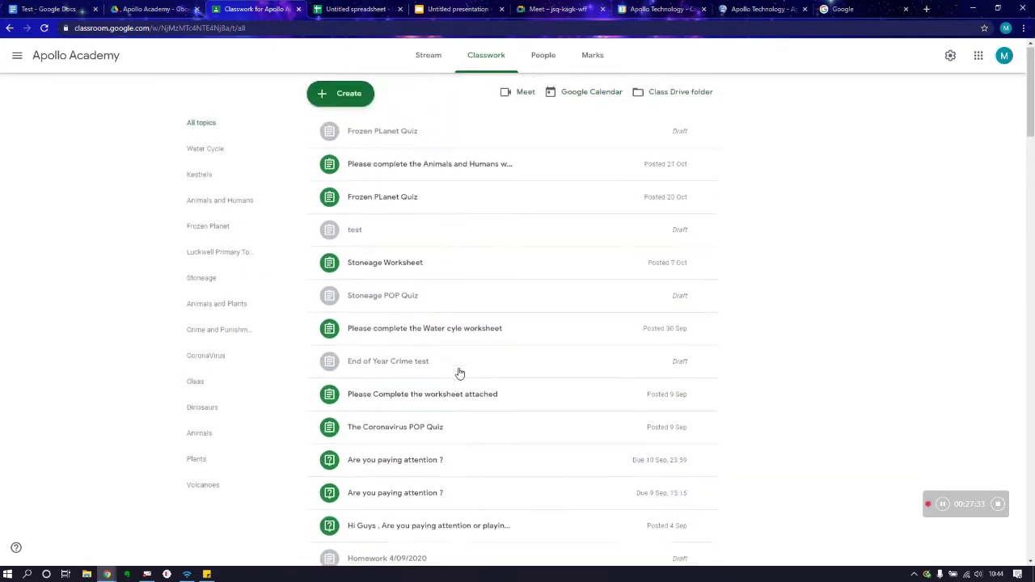
{"action": "left_click", "coordinate": [333, 92]}
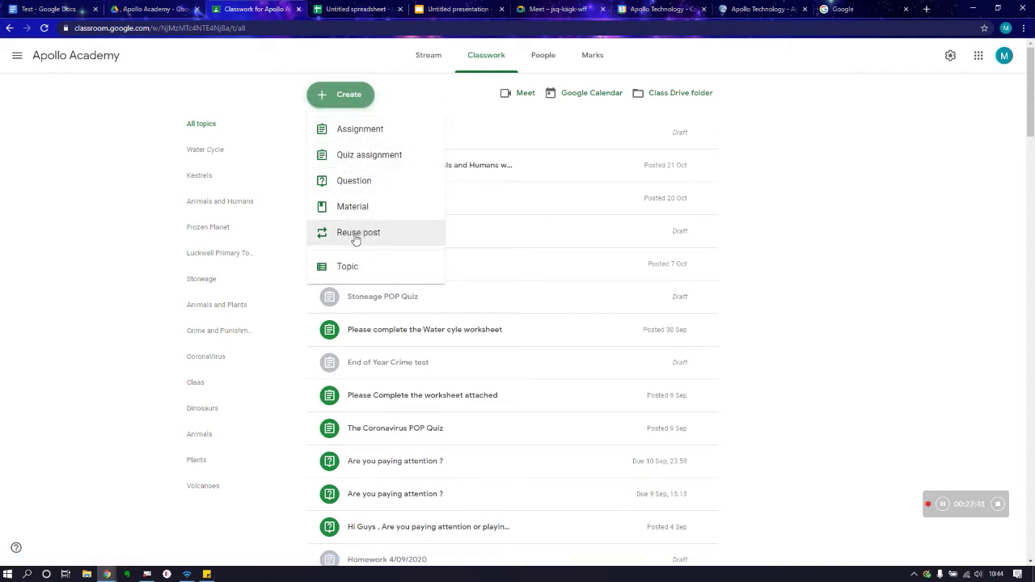
{"action": "left_click", "coordinate": [358, 233]}
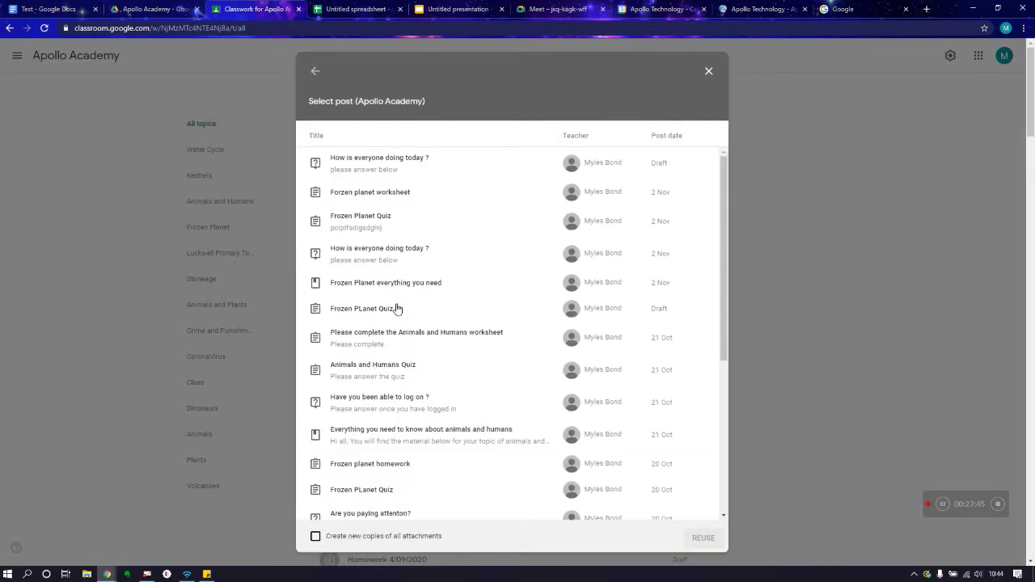
{"action": "left_click", "coordinate": [376, 192]}
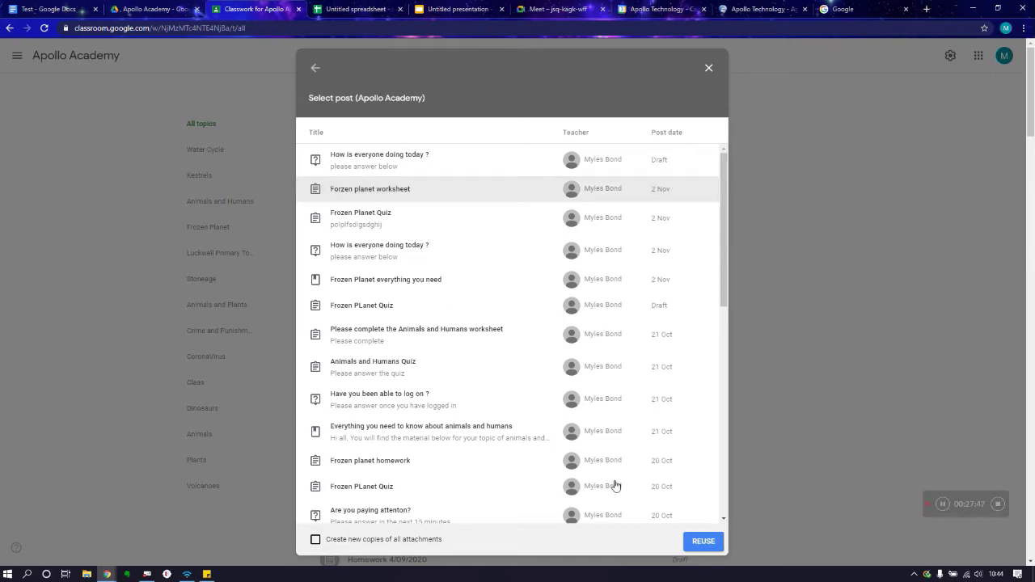
{"action": "left_click", "coordinate": [701, 541]}
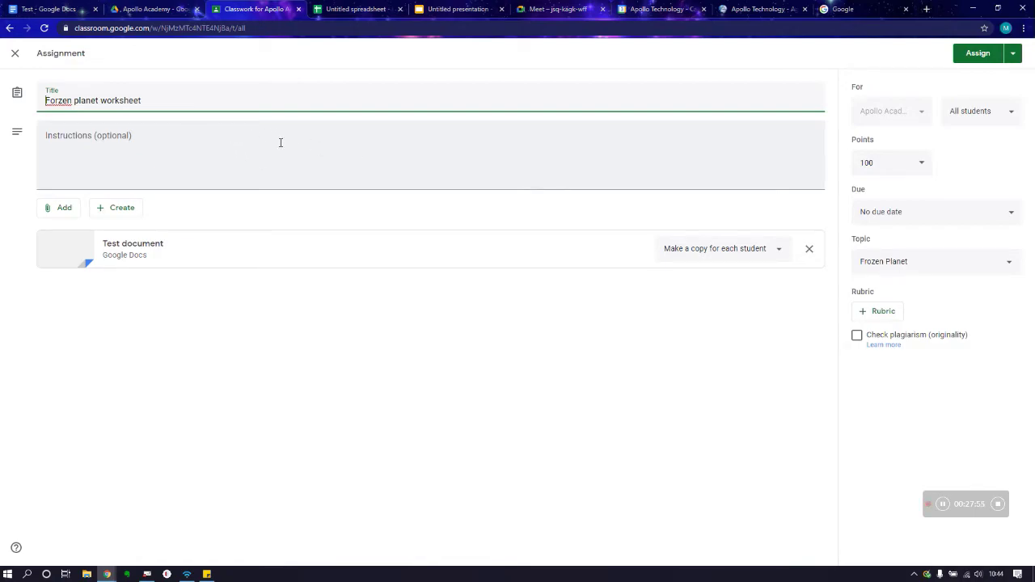
{"action": "left_click", "coordinate": [15, 55]}
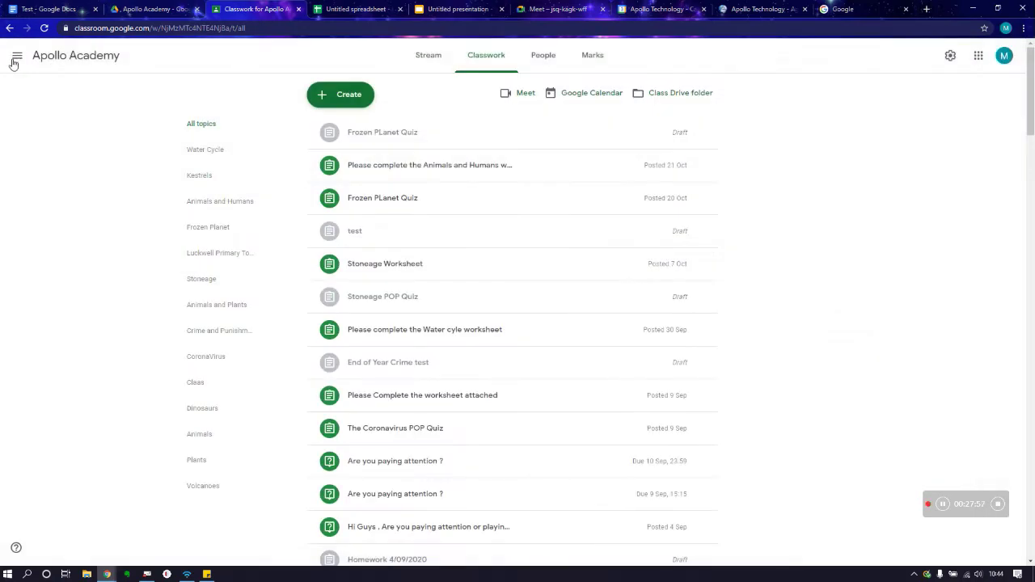
Step: Start a new material titled 'Everything you need to know about the water Cycle'
{"action": "left_click", "coordinate": [337, 94]}
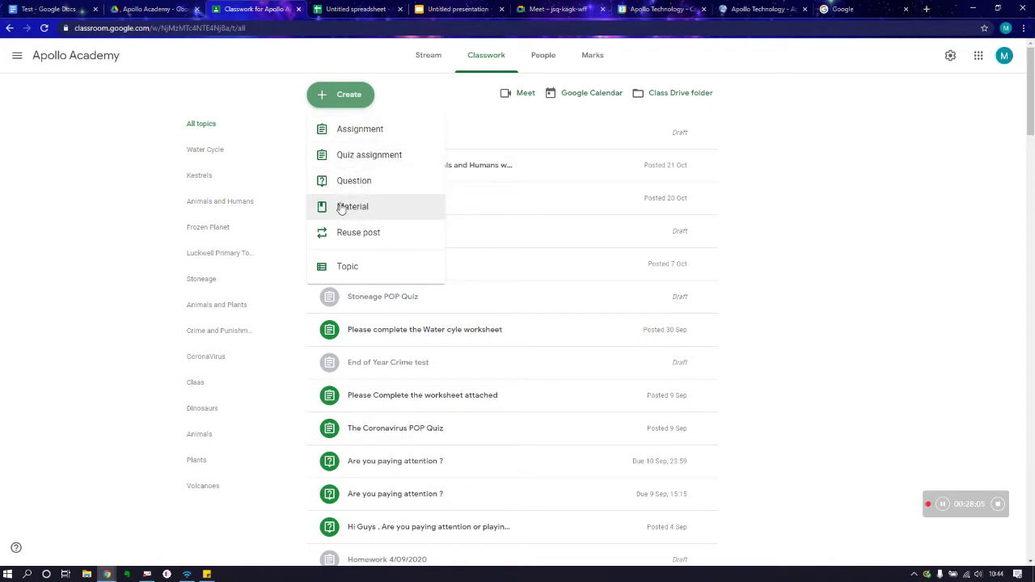
{"action": "left_click", "coordinate": [342, 209]}
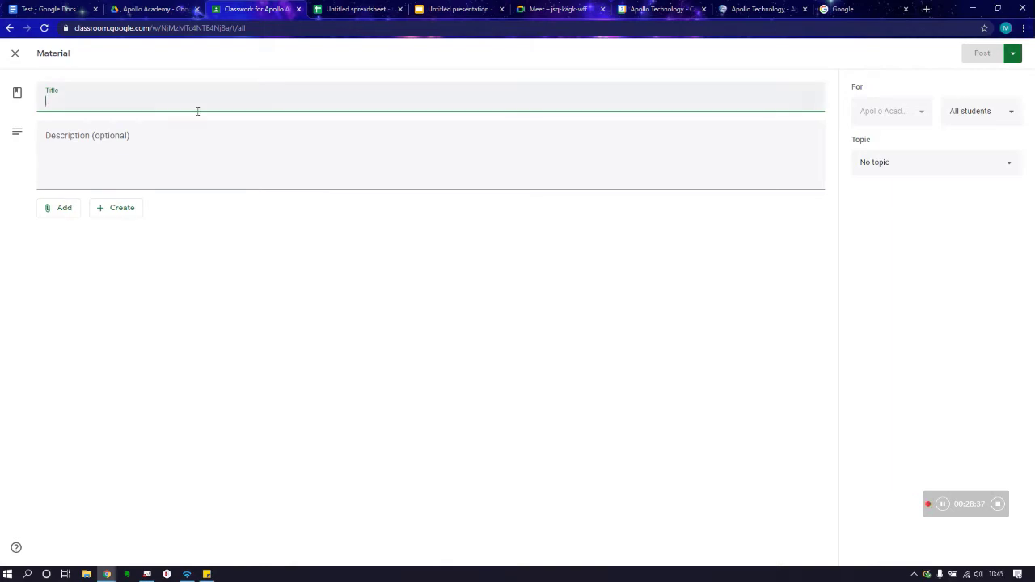
{"action": "type", "text": "Wa"}
{"action": "key", "text": "BackSpace"}
{"action": "key", "text": "BackSpace"}
{"action": "type", "text": "Everything you need to"}
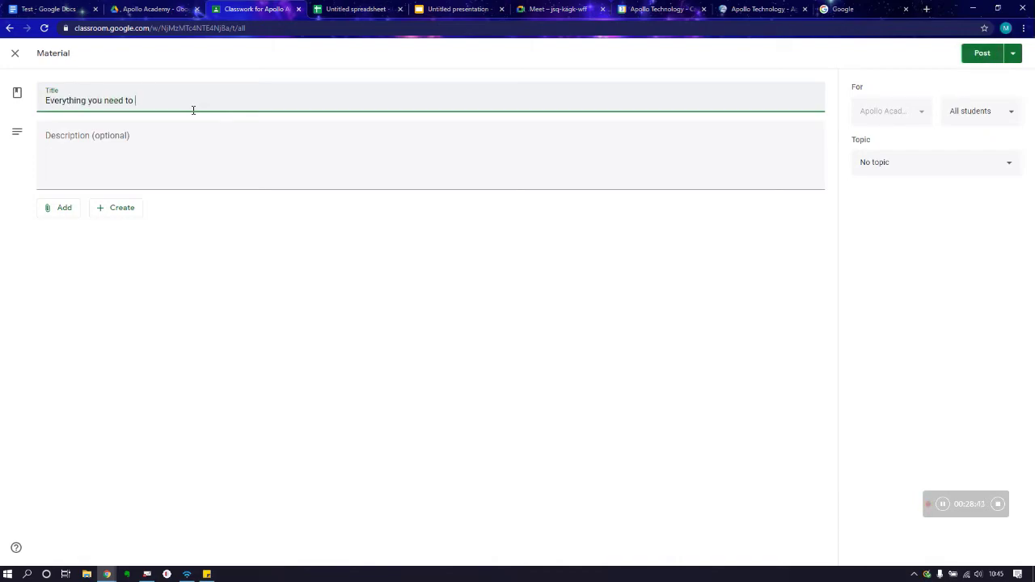
{"action": "type", "text": " know about the water Cycle"}
Step: Give the material the description 'Please see your resources for the water Cycle below'
{"action": "left_click", "coordinate": [137, 141]}
{"action": "type", "text": "Pl"}
{"action": "type", "text": "ease see your resources fro the water Cycle below;"}
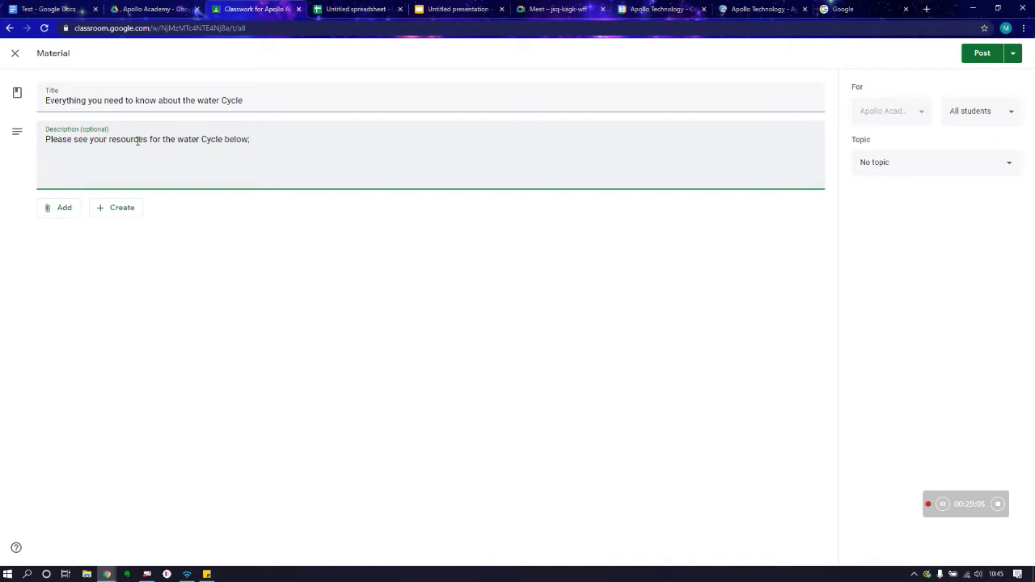
{"action": "key", "text": "Return"}
Step: Search YouTube for 'water cycle' and attach The Dr. Binocs Show water cycle video
{"action": "left_click", "coordinate": [65, 210]}
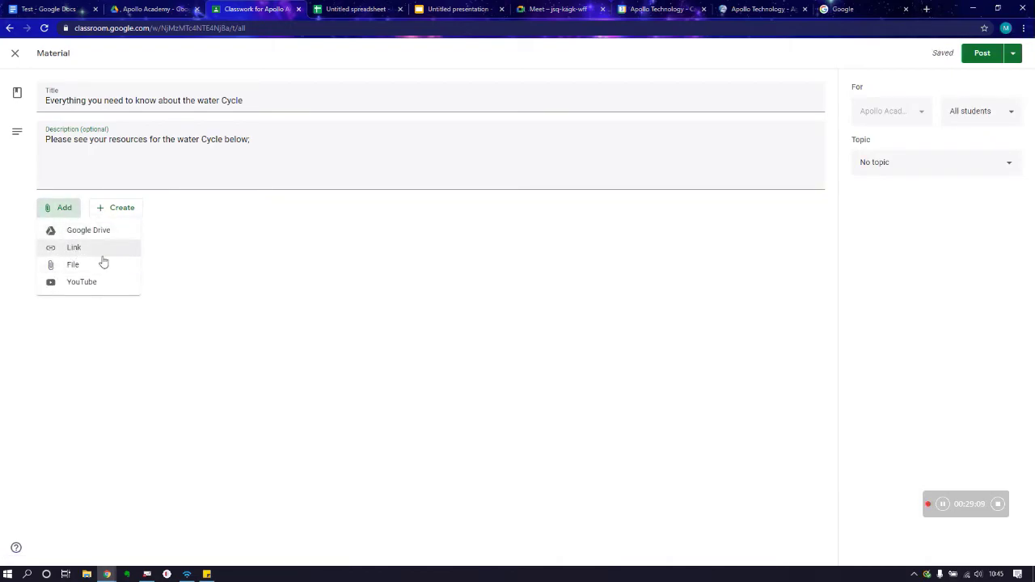
{"action": "left_click", "coordinate": [84, 282]}
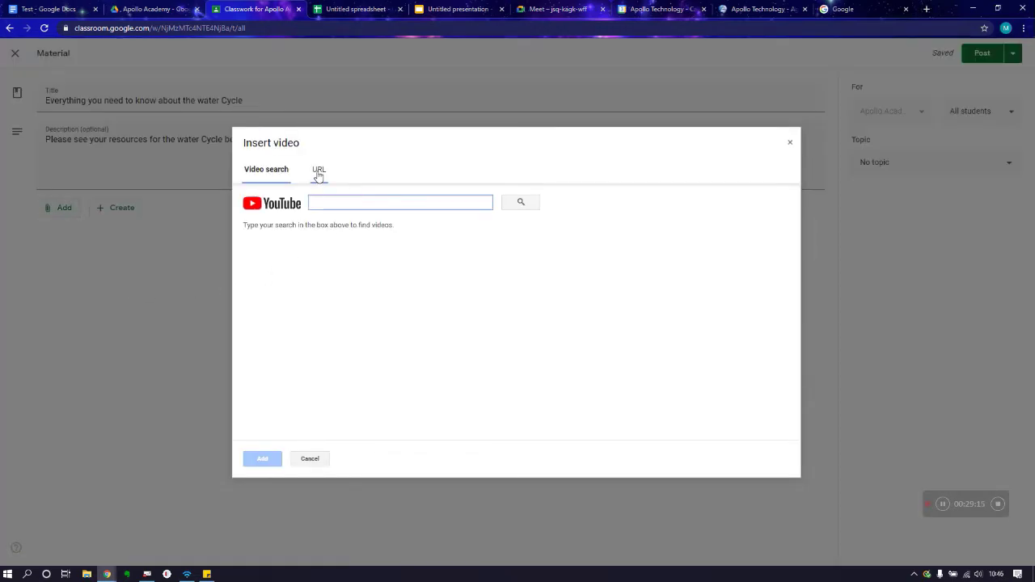
{"action": "left_click", "coordinate": [318, 171]}
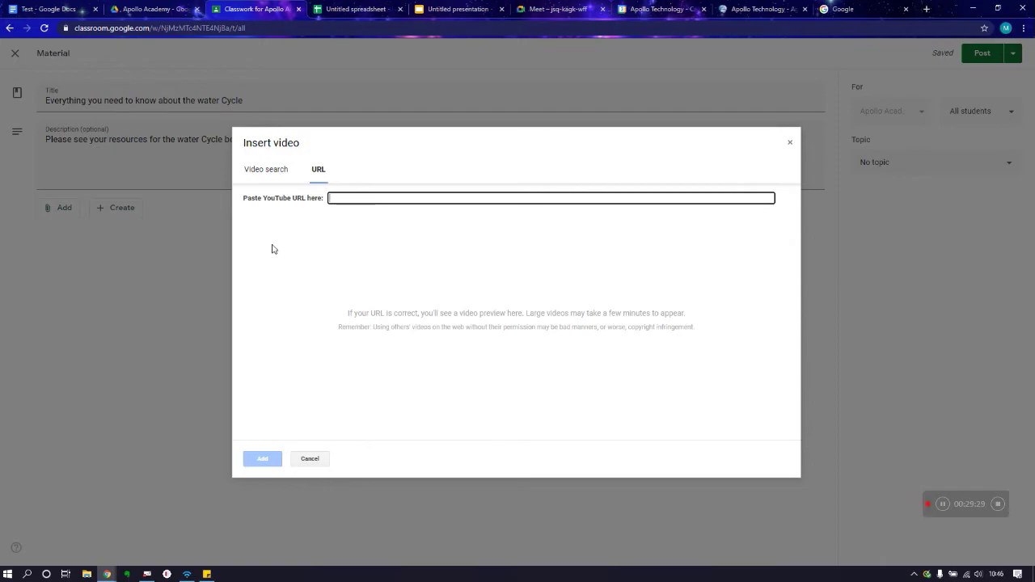
{"action": "left_click", "coordinate": [266, 169]}
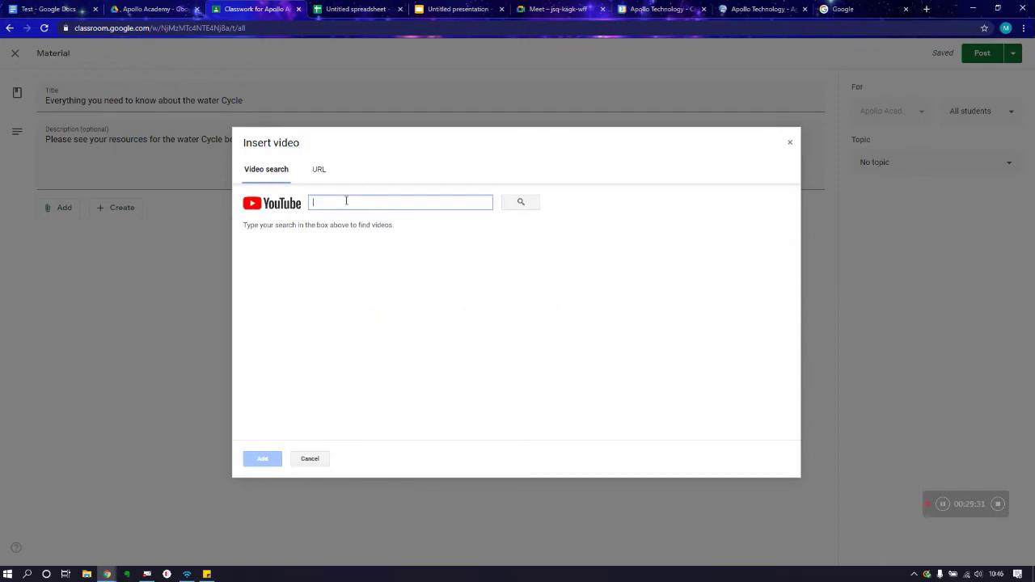
{"action": "type", "text": "wart"}
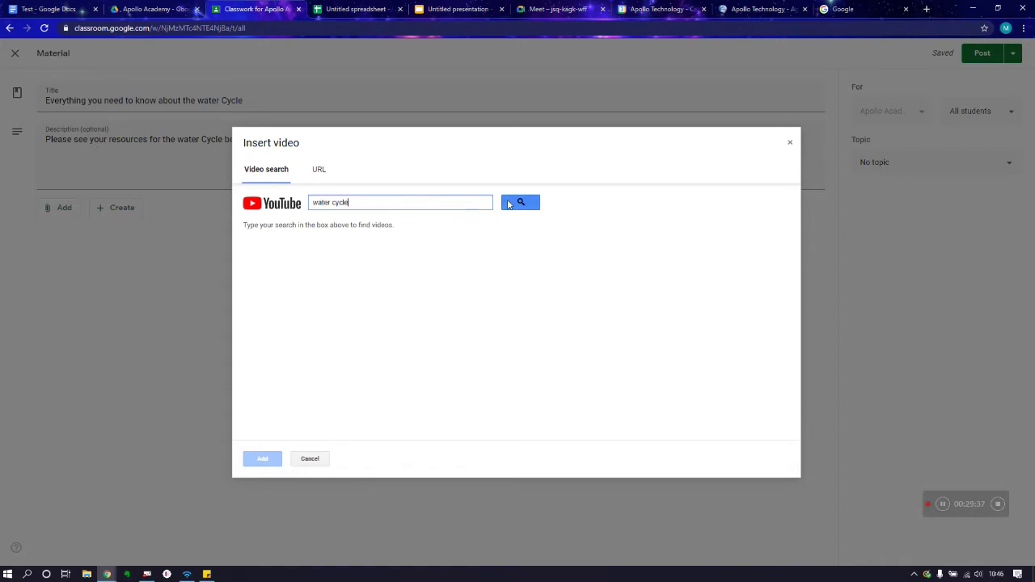
{"action": "left_click", "coordinate": [510, 203]}
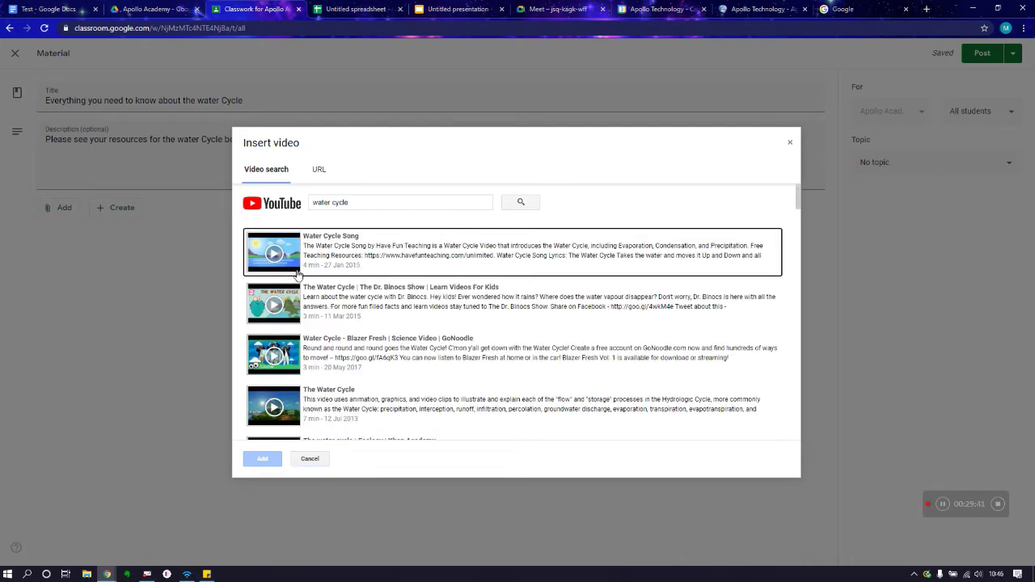
{"action": "scroll", "coordinate": [397, 291], "scroll_direction": "down", "scroll_amount": 7}
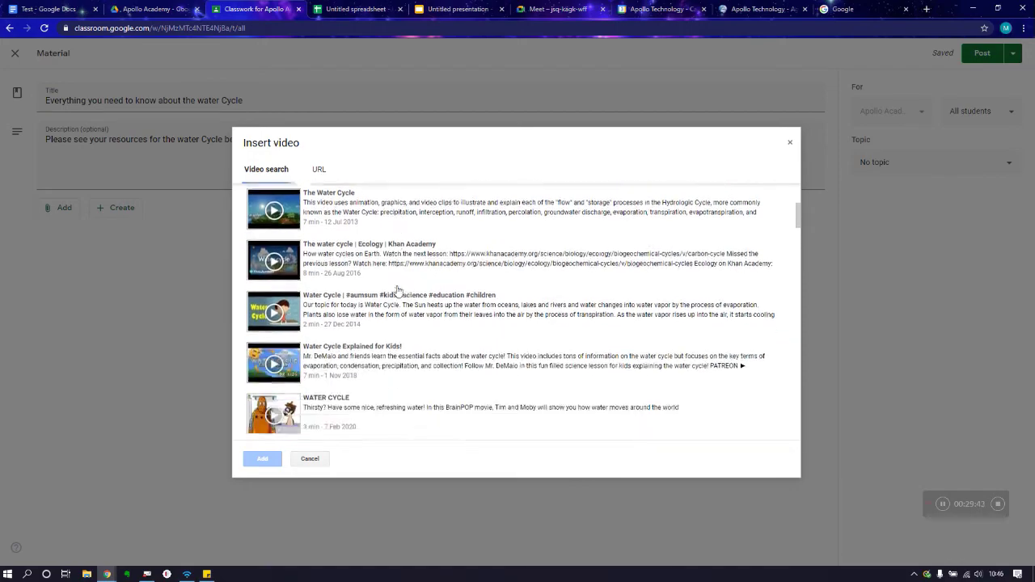
{"action": "scroll", "coordinate": [397, 291], "scroll_direction": "up", "scroll_amount": 8}
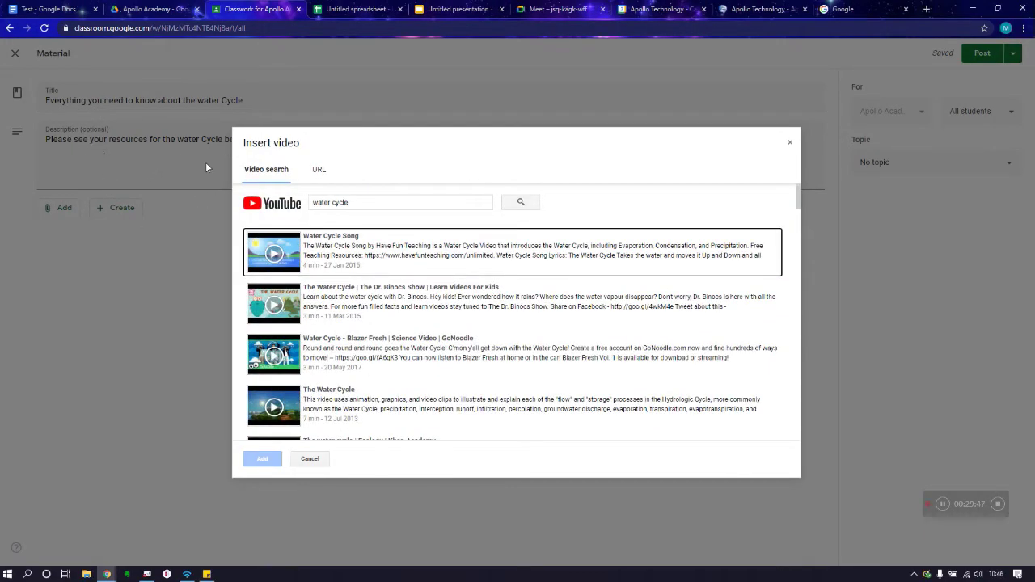
{"action": "left_click", "coordinate": [344, 297]}
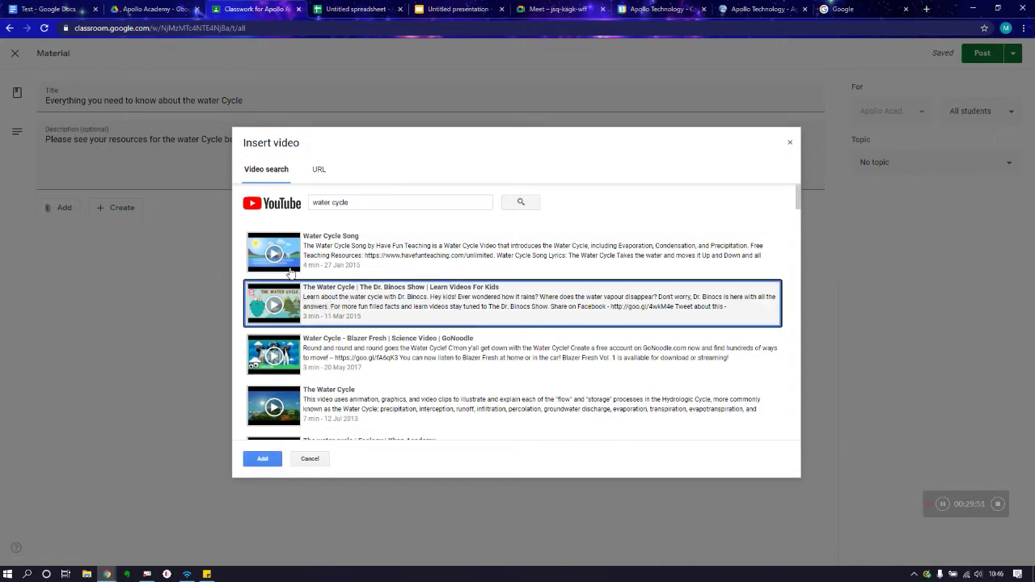
{"action": "left_click", "coordinate": [275, 307]}
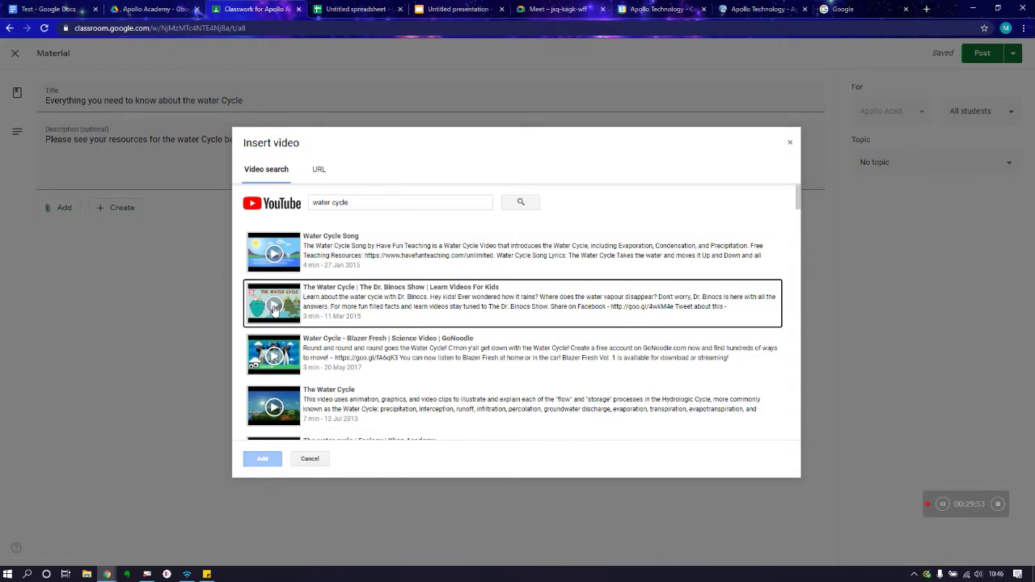
{"action": "double_click", "coordinate": [274, 309]}
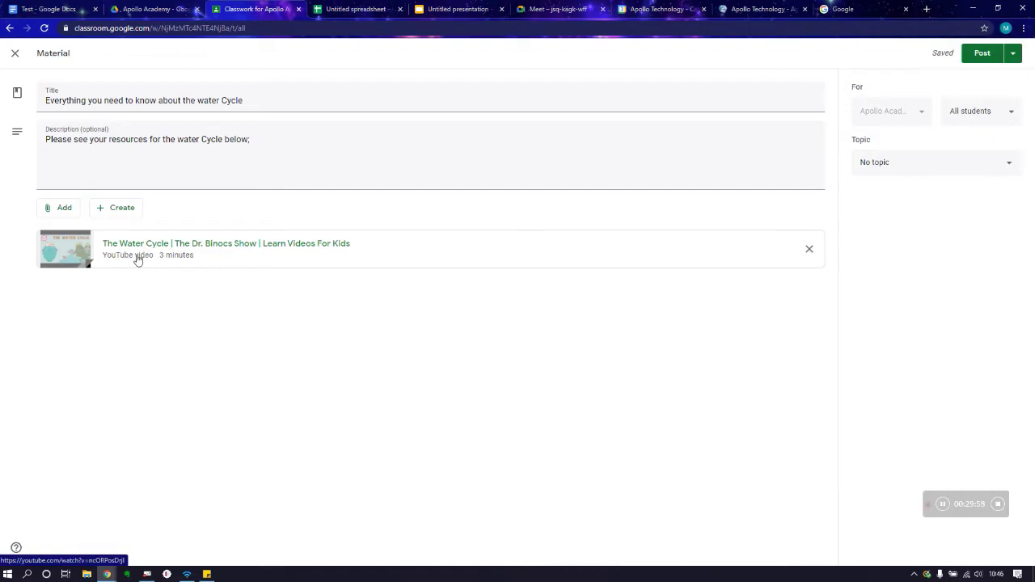
Step: Attach the 'Test' Google Doc from the recent Drive files to the material
{"action": "left_click", "coordinate": [64, 208]}
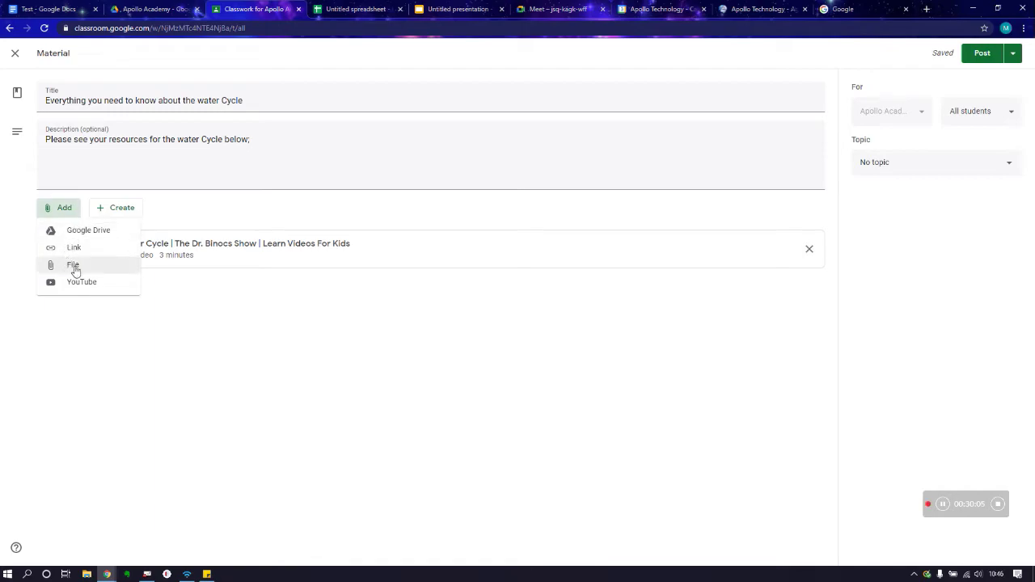
{"action": "left_click", "coordinate": [74, 266]}
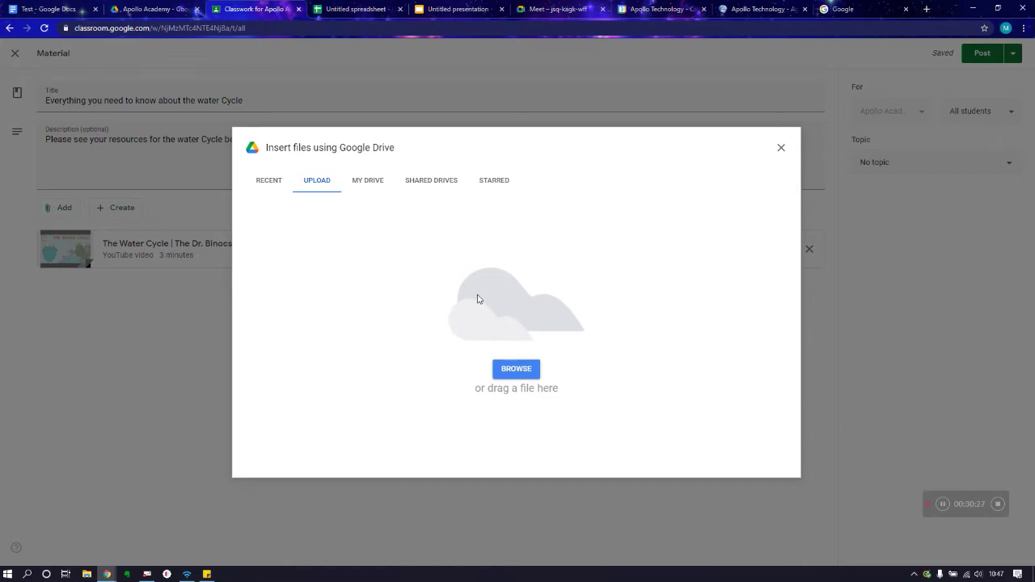
{"action": "left_click", "coordinate": [267, 182]}
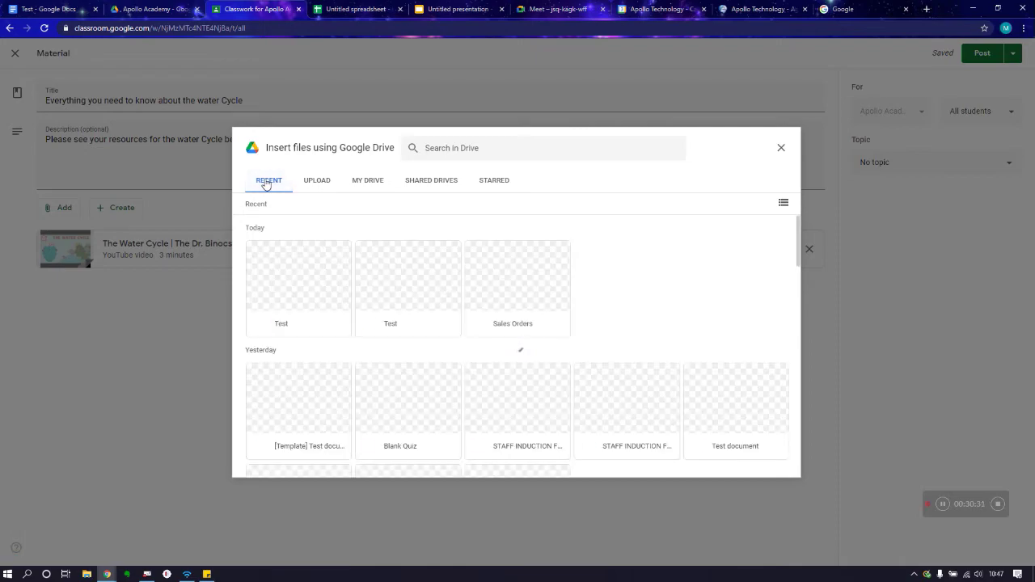
{"action": "left_click", "coordinate": [288, 289]}
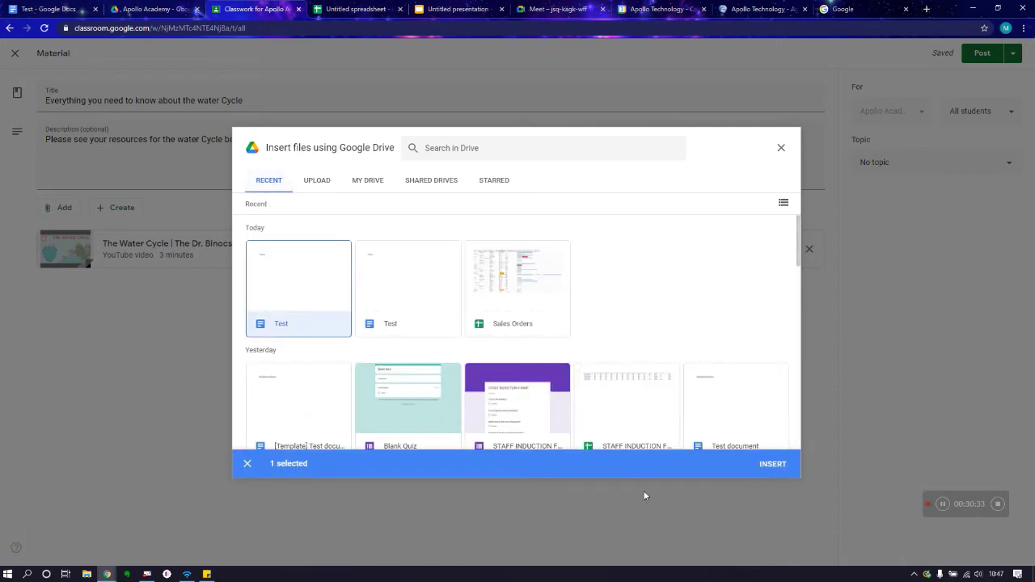
{"action": "left_click", "coordinate": [777, 464]}
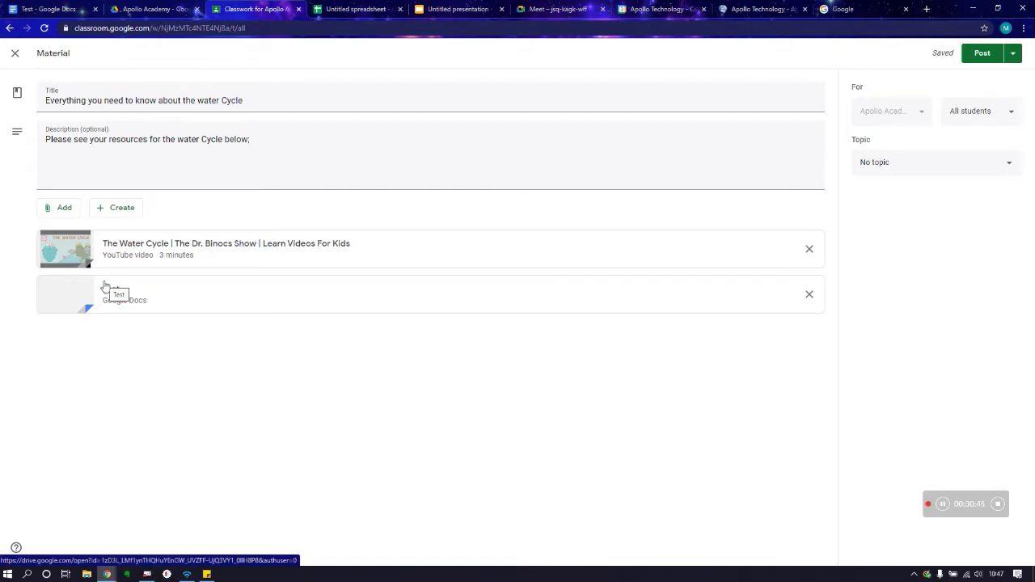
{"action": "left_click", "coordinate": [66, 217]}
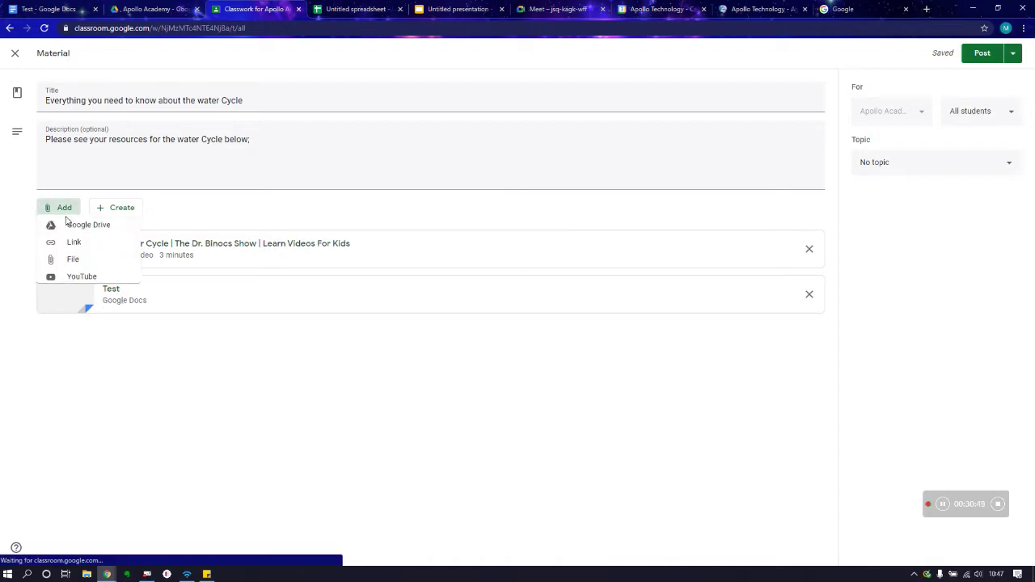
{"action": "left_click", "coordinate": [71, 249]}
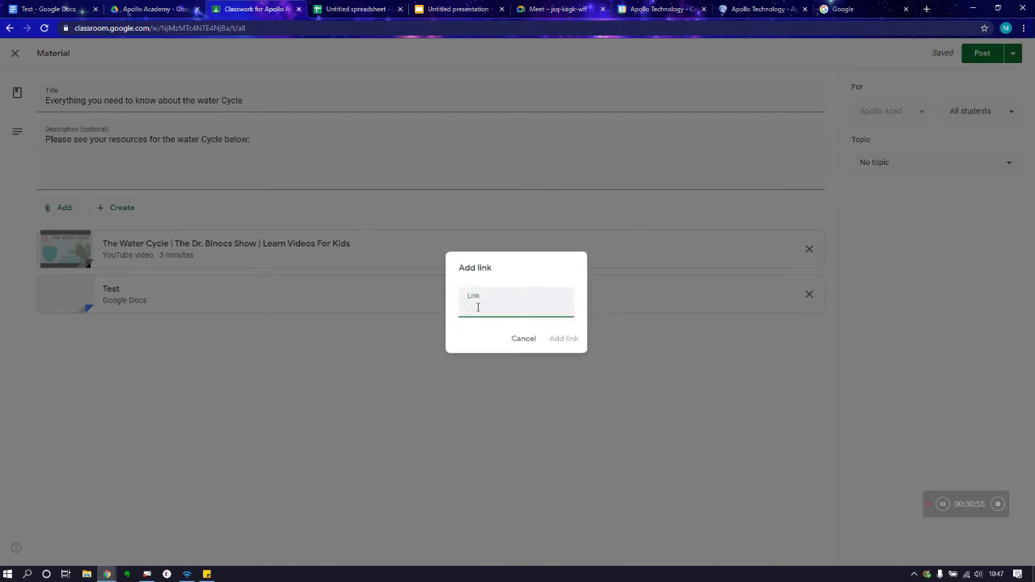
{"action": "type", "text": "www."}
{"action": "type", "text": "watercycle.com"}
{"action": "left_click", "coordinate": [561, 338]}
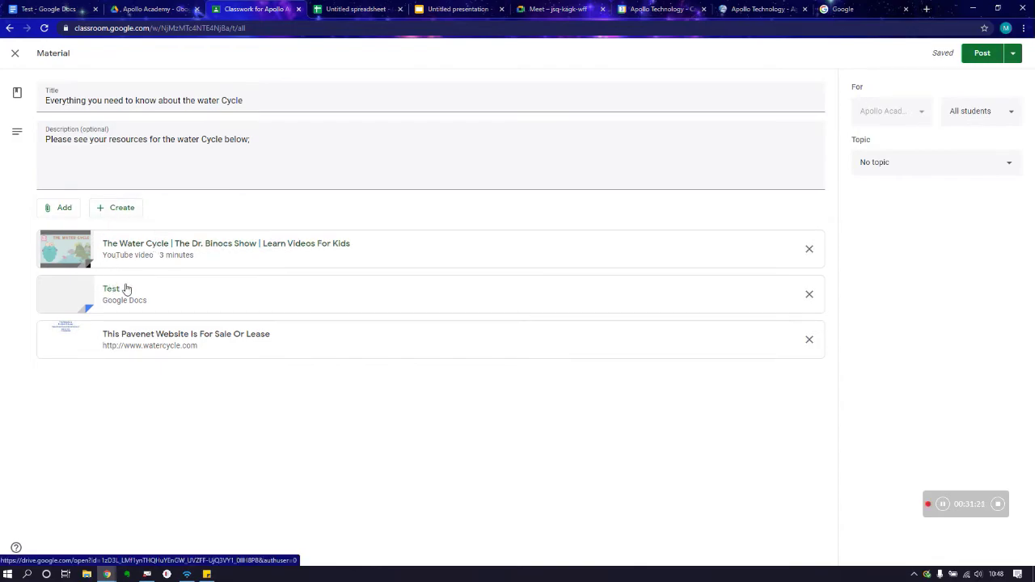
{"action": "left_click", "coordinate": [122, 207]}
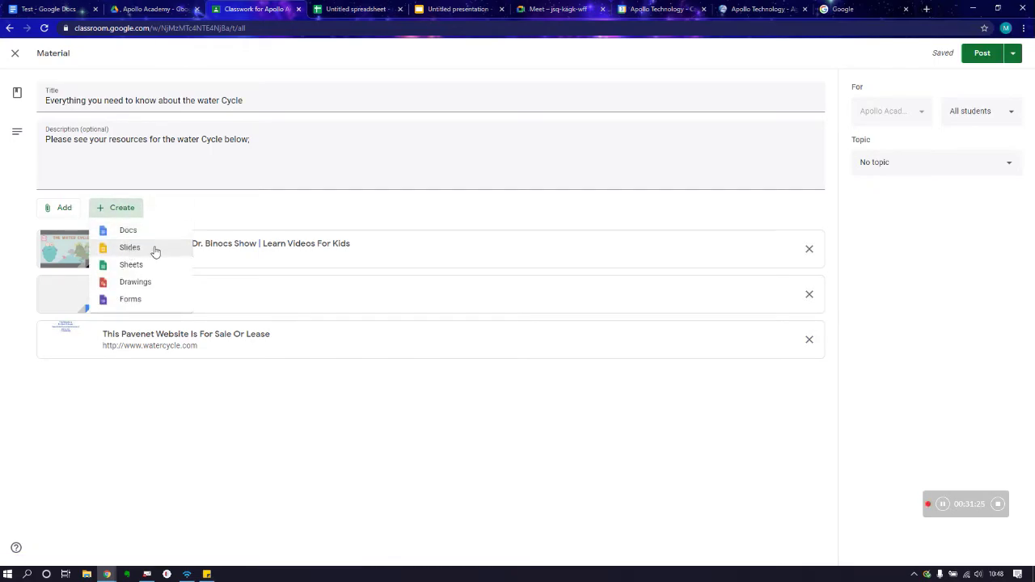
{"action": "left_click", "coordinate": [323, 368]}
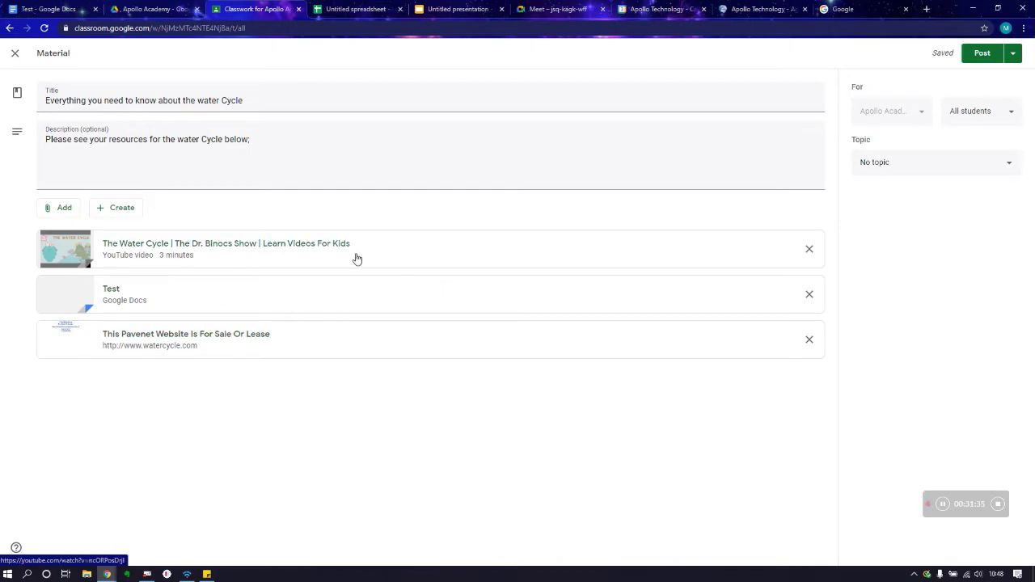
Step: File the material under the Water Cycle topic for all students and show the posting options
{"action": "left_click", "coordinate": [943, 167]}
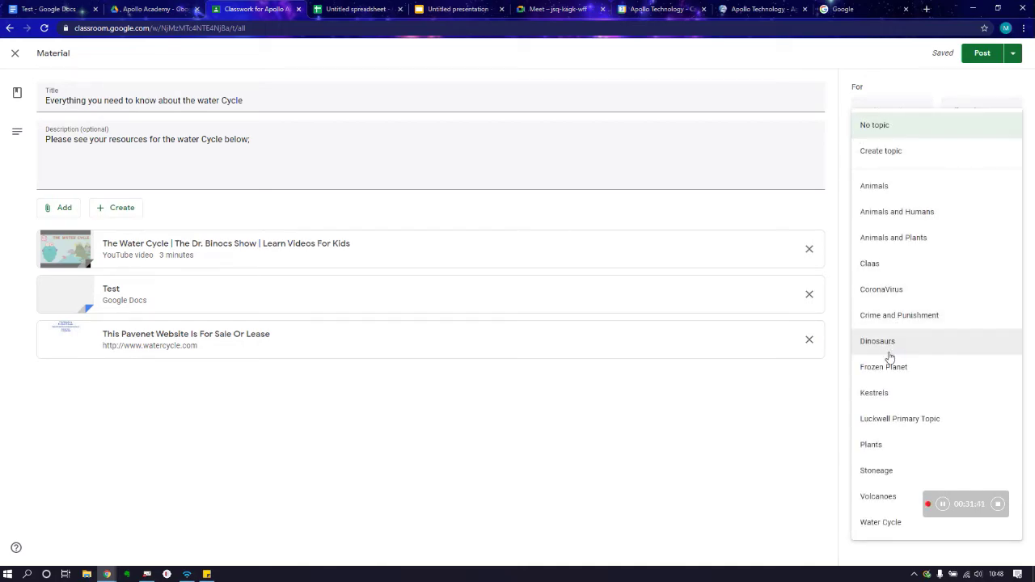
{"action": "left_click", "coordinate": [879, 522]}
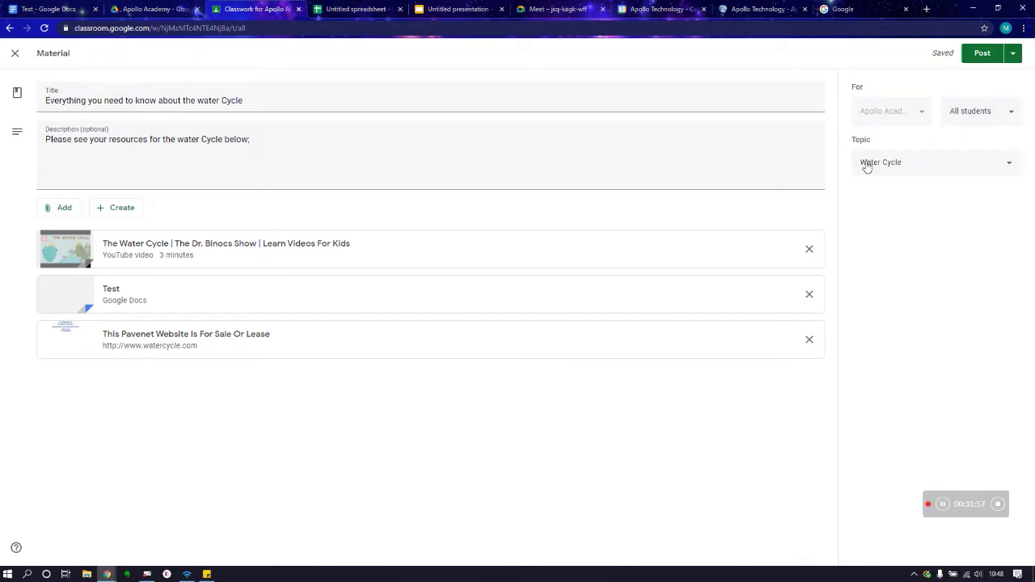
{"action": "left_click", "coordinate": [985, 119]}
{"action": "left_click", "coordinate": [985, 120]}
{"action": "left_click", "coordinate": [986, 119]}
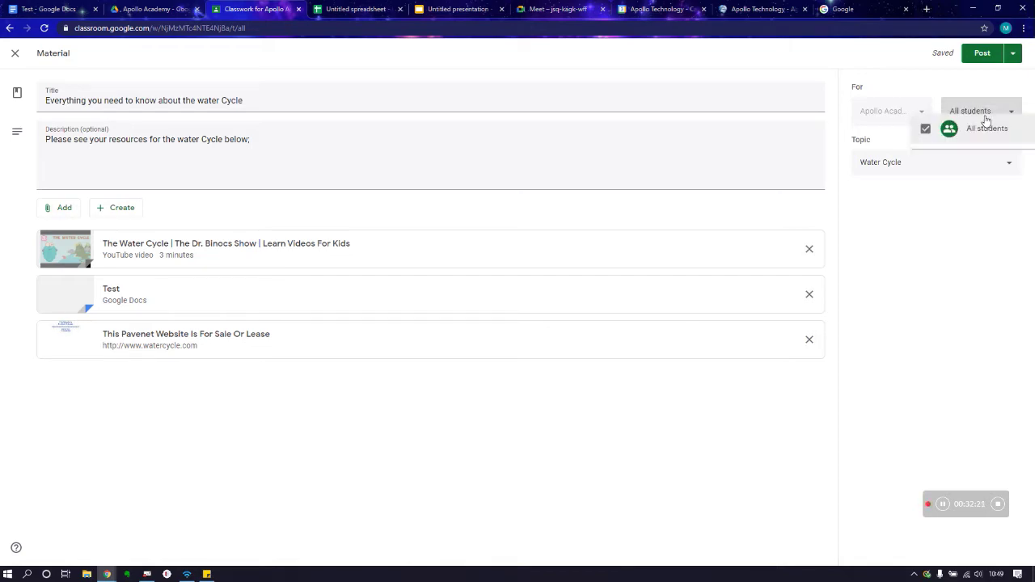
{"action": "left_click", "coordinate": [975, 188]}
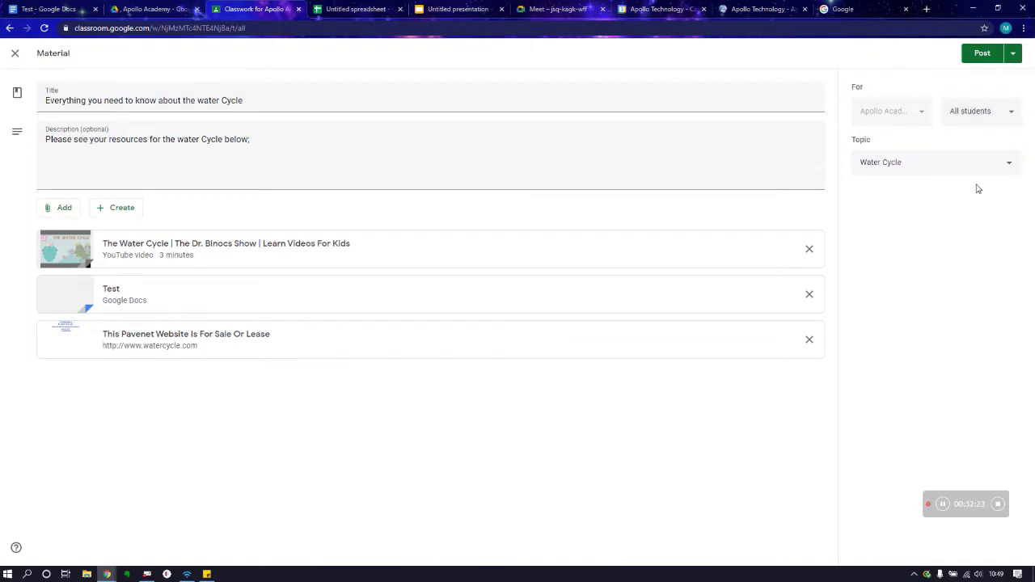
{"action": "left_click", "coordinate": [1013, 54]}
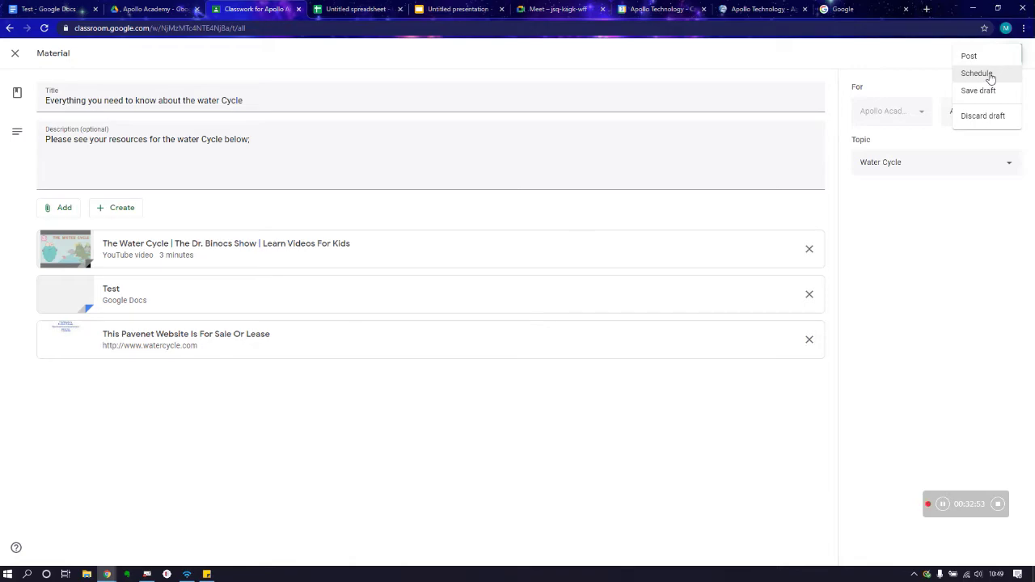
Step: Post the water cycle material and open it from the class stream
{"action": "left_click", "coordinate": [932, 59]}
{"action": "left_click", "coordinate": [979, 55]}
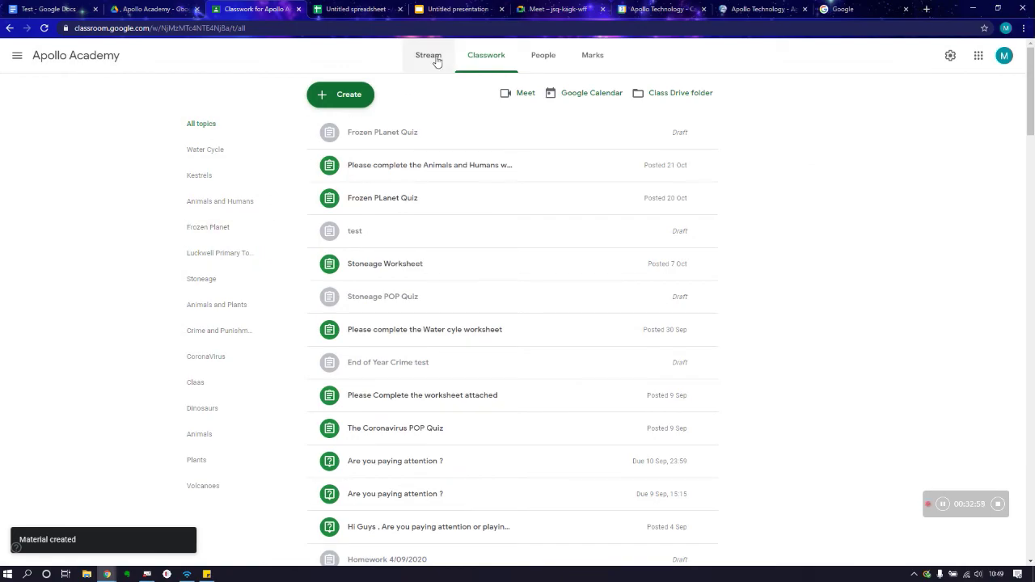
{"action": "left_click", "coordinate": [428, 57]}
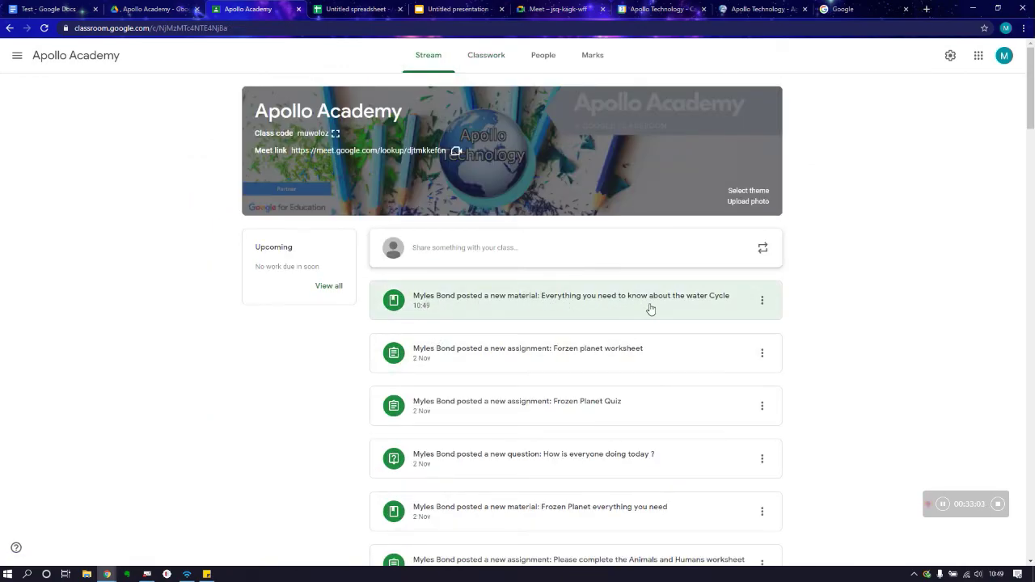
{"action": "left_click", "coordinate": [651, 309]}
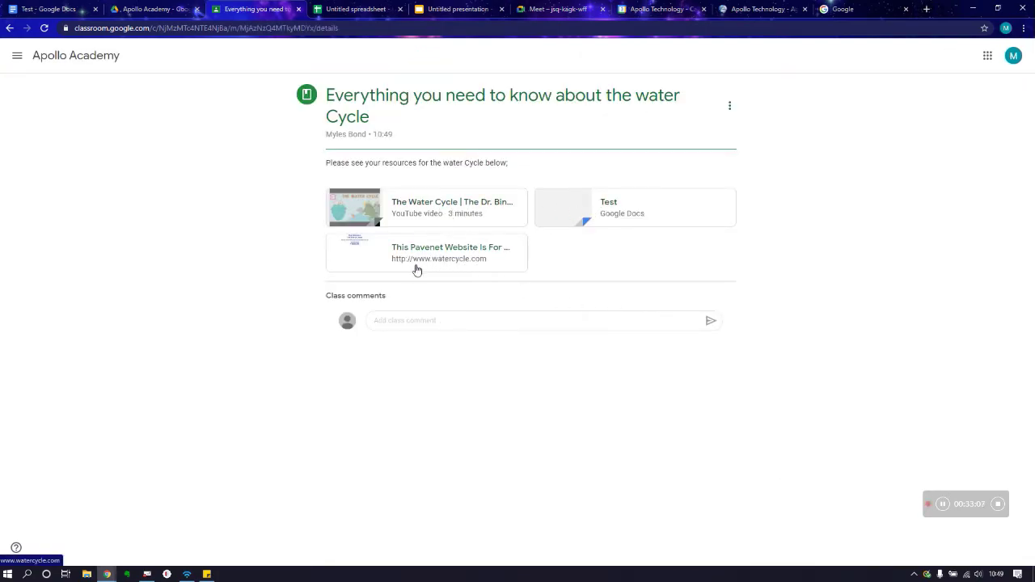
Step: Return to the Classwork page and check the material under the Water Cycle topic
{"action": "left_click", "coordinate": [434, 321]}
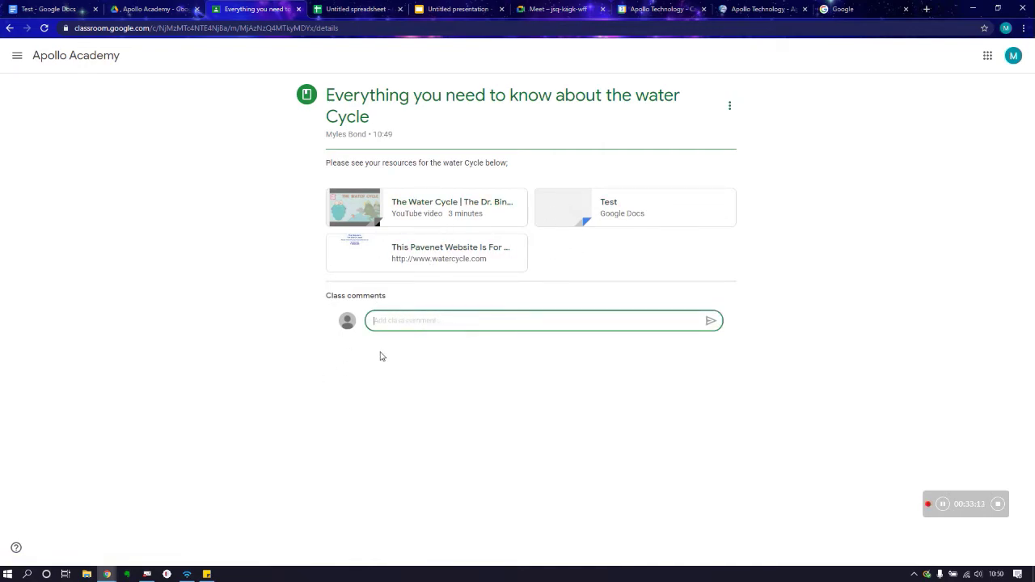
{"action": "left_click", "coordinate": [9, 28]}
{"action": "left_click", "coordinate": [495, 61]}
{"action": "scroll", "coordinate": [522, 177], "scroll_direction": "down", "scroll_amount": 10}
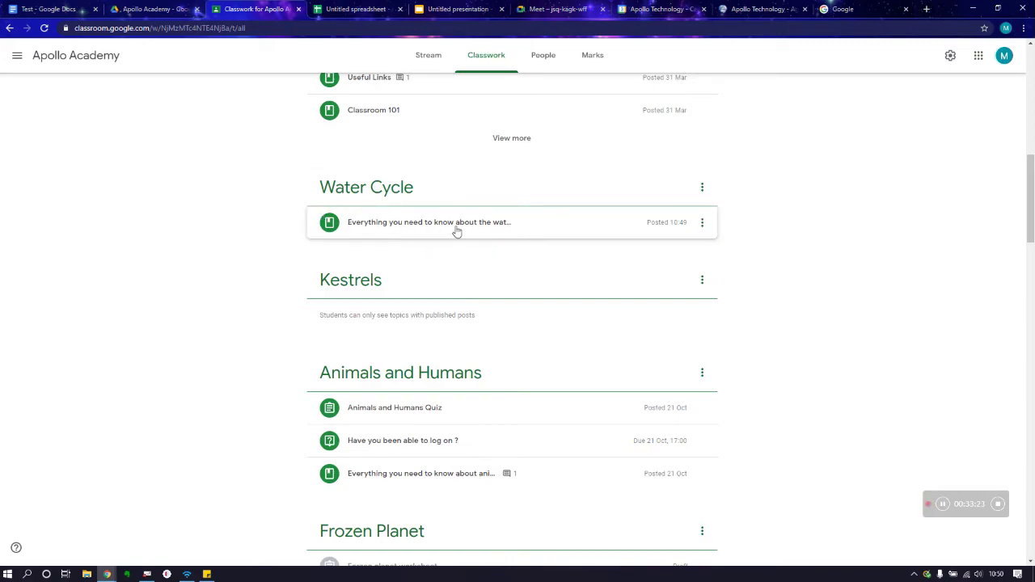
{"action": "scroll", "coordinate": [456, 232], "scroll_direction": "up", "scroll_amount": 15}
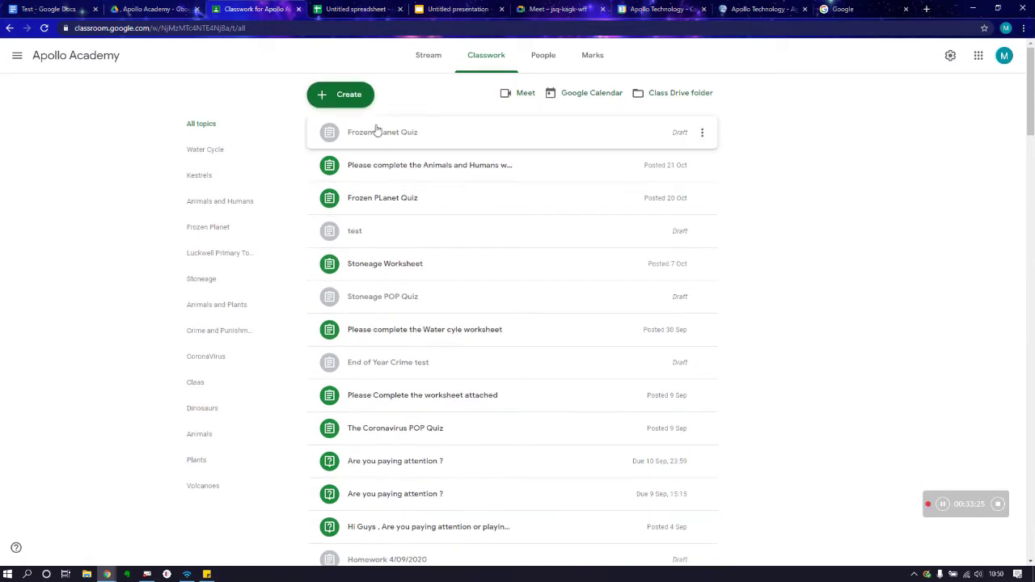
Step: Start a new question, trying Multiple choice before settling on Short answer
{"action": "left_click", "coordinate": [342, 98]}
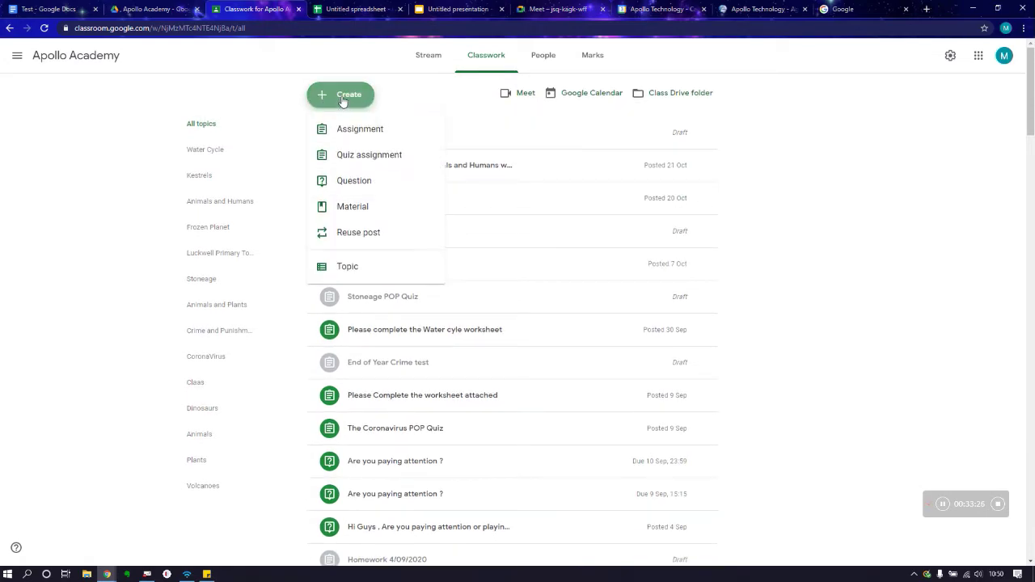
{"action": "left_click", "coordinate": [351, 186]}
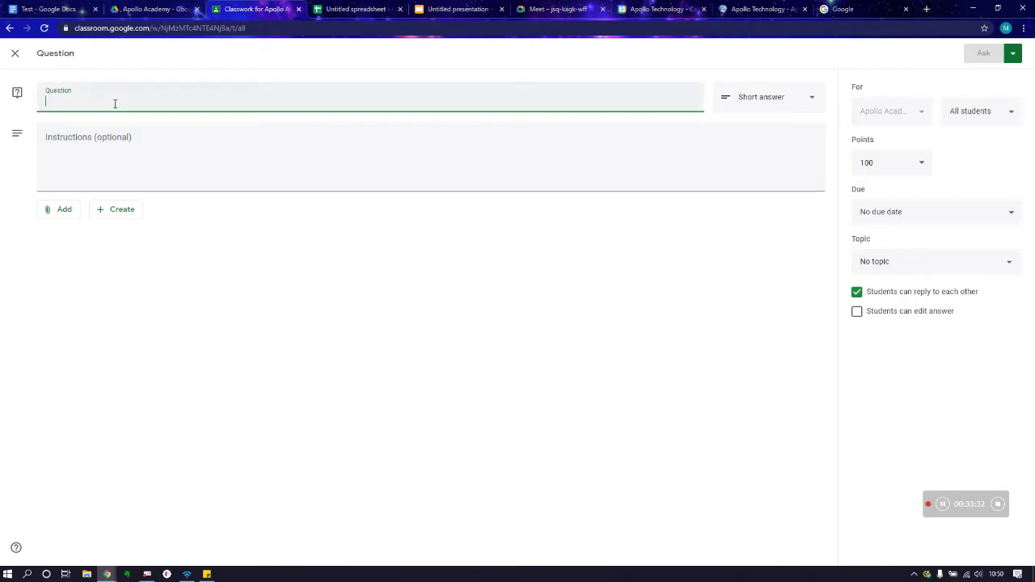
{"action": "left_click", "coordinate": [725, 96]}
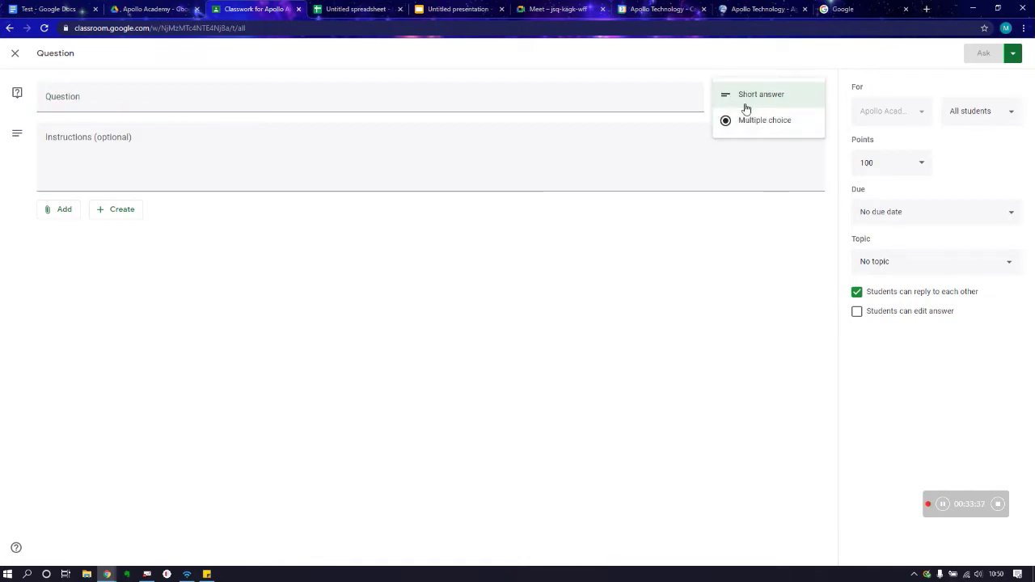
{"action": "left_click", "coordinate": [717, 164]}
{"action": "left_click", "coordinate": [784, 94]}
{"action": "left_click", "coordinate": [769, 122]}
{"action": "left_click", "coordinate": [774, 105]}
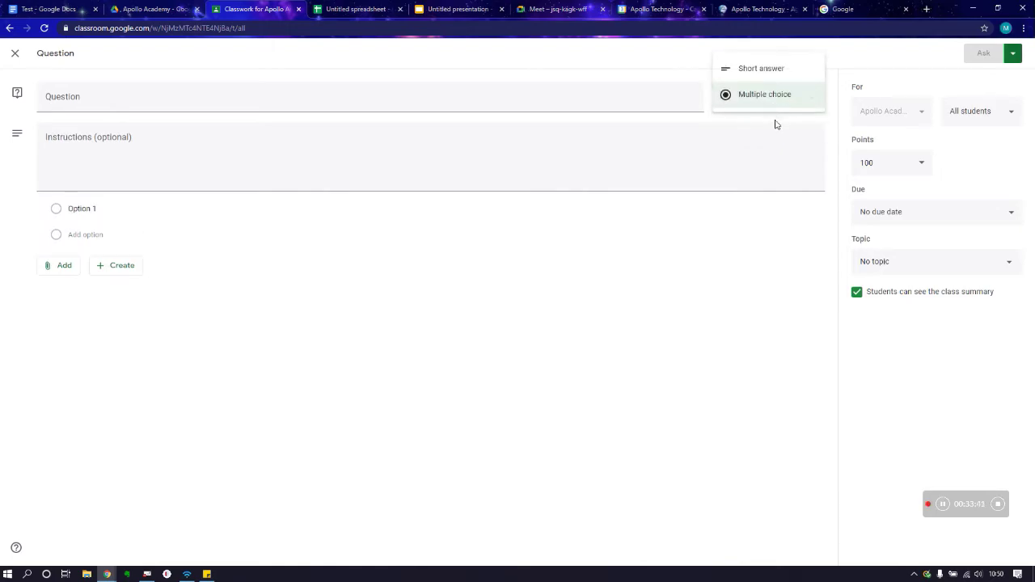
{"action": "left_click", "coordinate": [766, 68]}
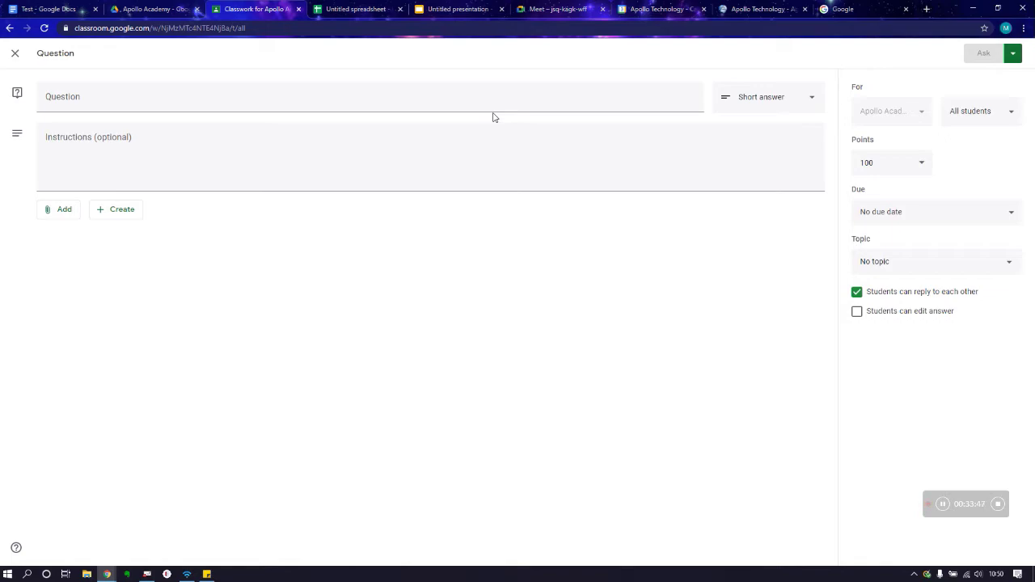
Step: Enter the question text 'How does rain fall ?'
{"action": "left_click", "coordinate": [312, 103]}
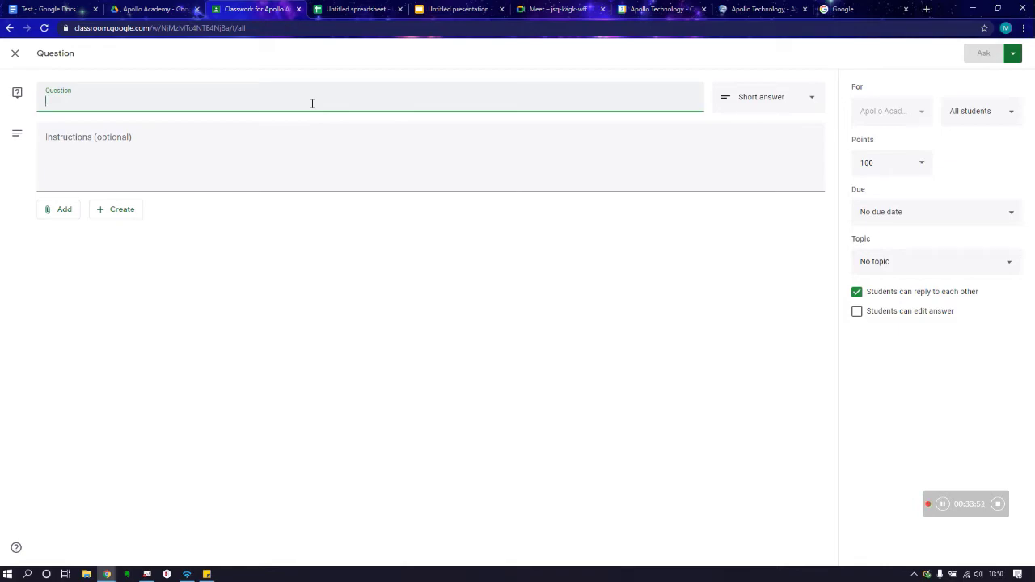
{"action": "type", "text": "Watre"}
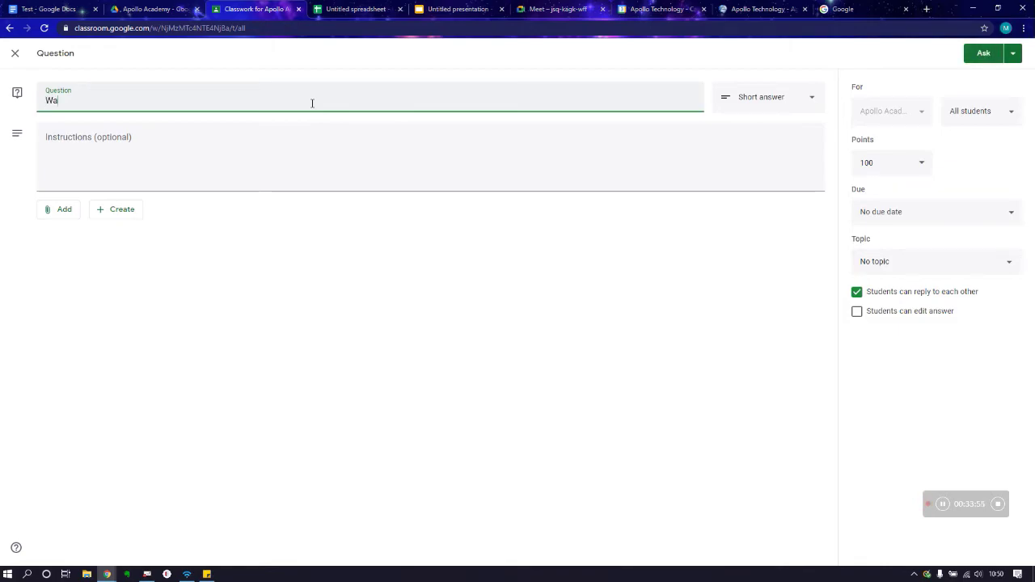
{"action": "key", "text": "BackSpace"}
{"action": "key", "text": "BackSpace"}
{"action": "type", "text": "er Cycle Questrion"}
{"action": "key", "text": "BackSpace"}
{"action": "key", "text": "BackSpace"}
{"action": "key", "text": "BackSpace"}
{"action": "key", "text": "BackSpace"}
{"action": "key", "text": "BackSpace"}
{"action": "key", "text": "BackSpace"}
{"action": "key", "text": "BackSpace"}
{"action": "key", "text": "BackSpace"}
{"action": "key", "text": "BackSpace"}
{"action": "key", "text": "BackSpace"}
{"action": "key", "text": "BackSpace"}
{"action": "key", "text": "BackSpace"}
{"action": "key", "text": "BackSpace"}
{"action": "key", "text": "BackSpace"}
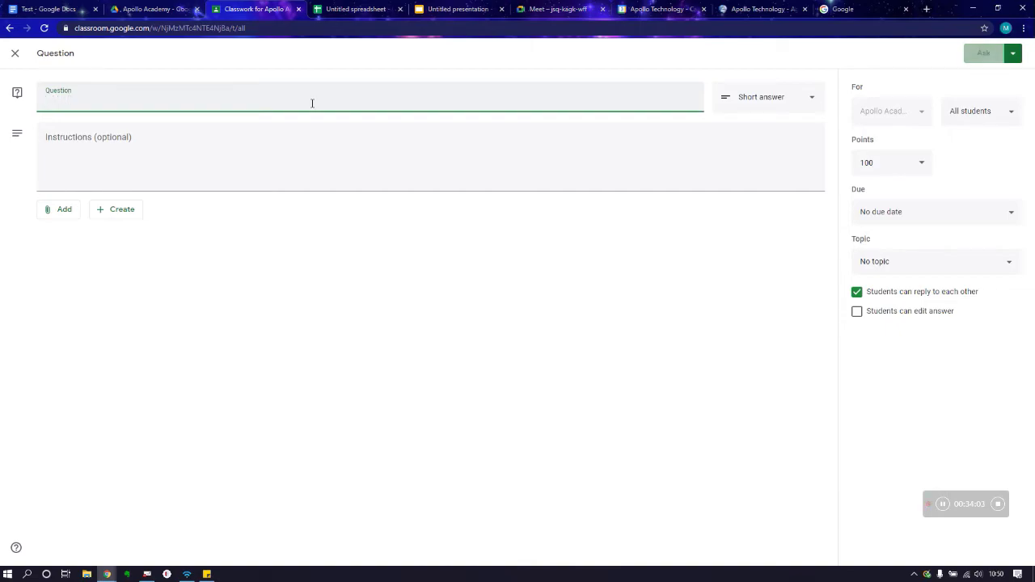
{"action": "type", "text": "How does rain"}
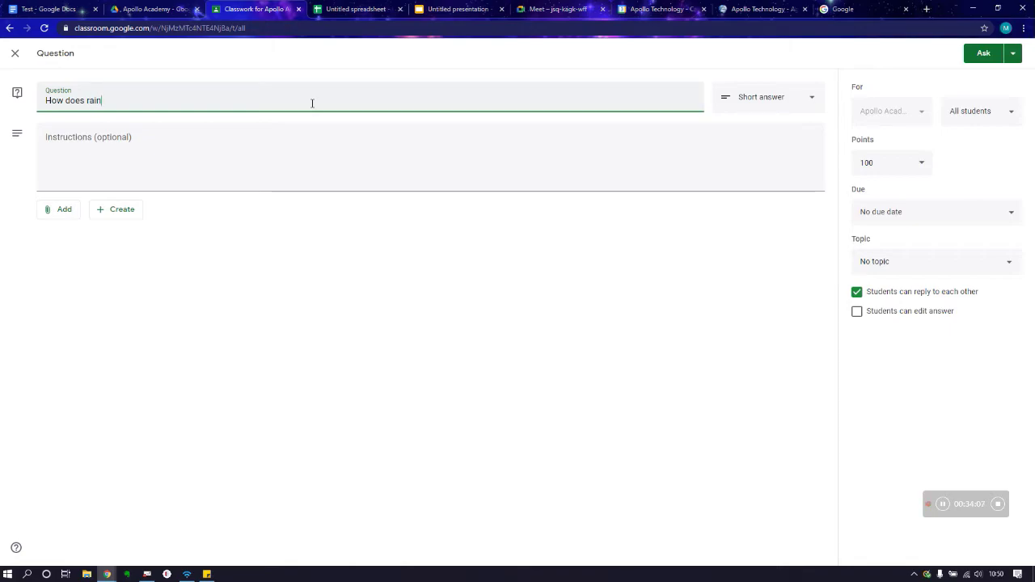
{"action": "type", "text": " fall ?"}
Step: Make 'How does rain fall ?' a multiple-choice question with three answer options
{"action": "left_click", "coordinate": [192, 157]}
{"action": "left_click", "coordinate": [769, 101]}
{"action": "left_click", "coordinate": [760, 120]}
{"action": "left_click", "coordinate": [91, 215]}
{"action": "left_click", "coordinate": [88, 234]}
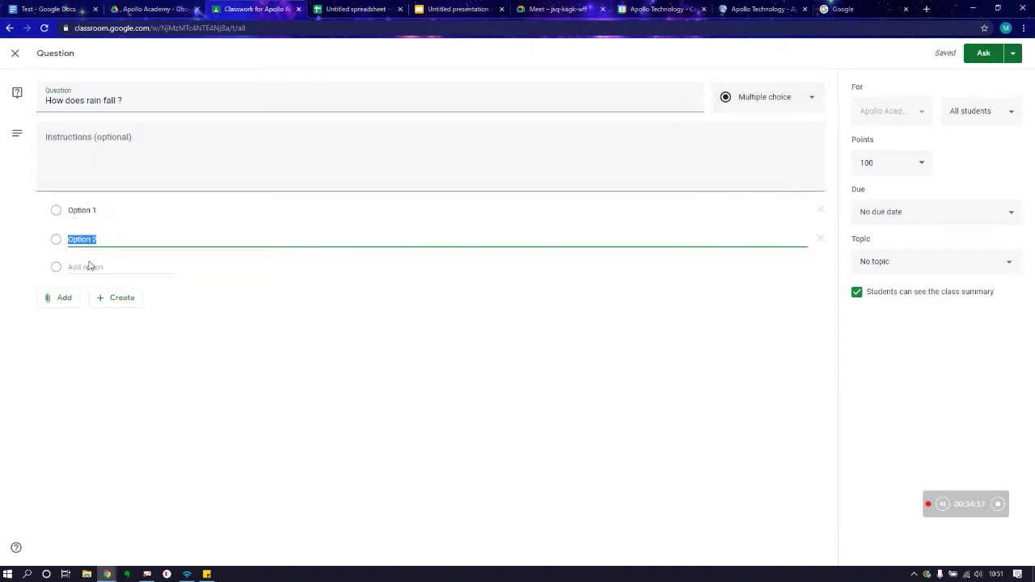
{"action": "left_click", "coordinate": [88, 266]}
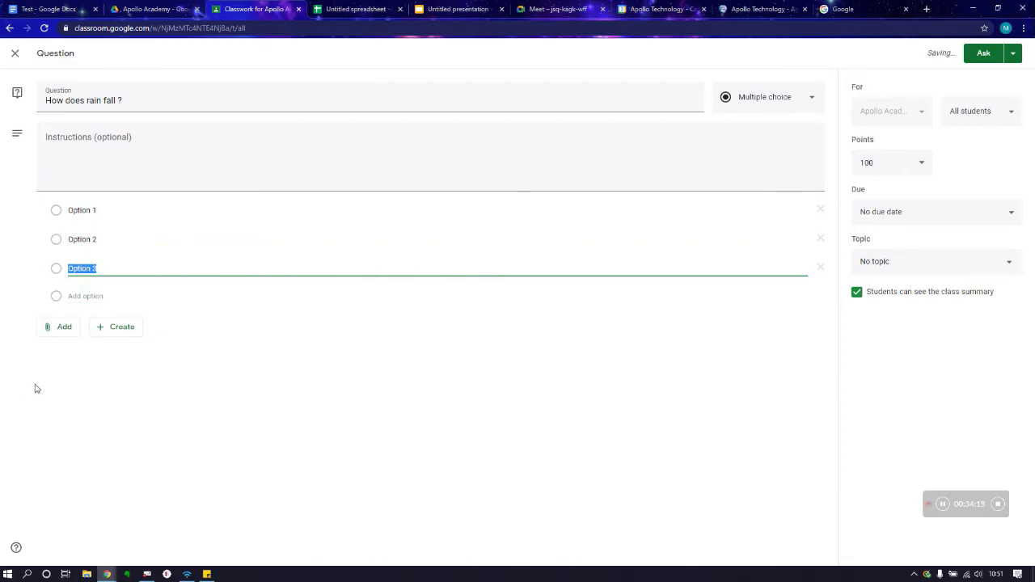
{"action": "left_click", "coordinate": [62, 328]}
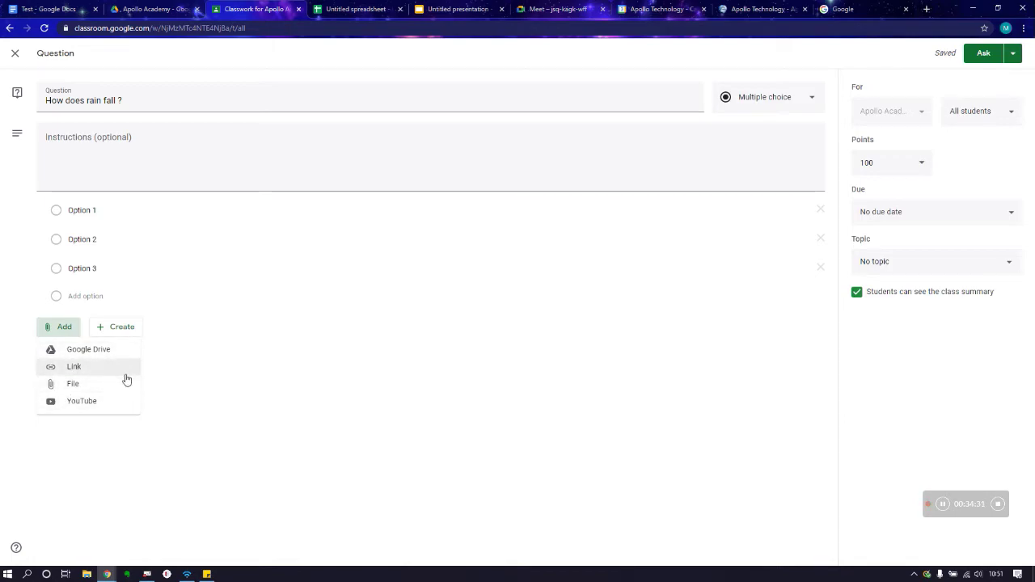
{"action": "left_click", "coordinate": [394, 262]}
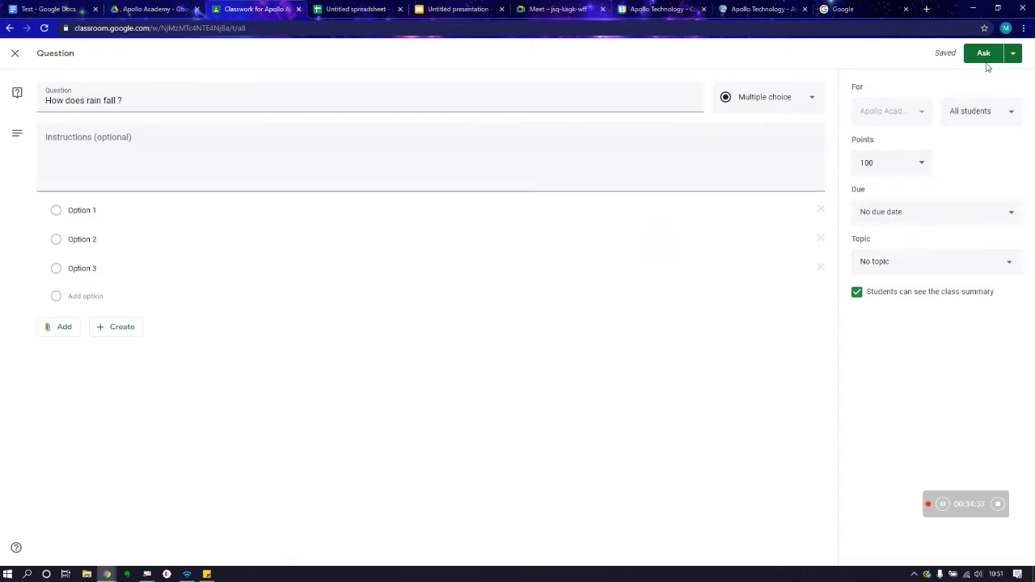
Step: Make the rain question unmarked, due tomorrow, and filed under the Water Cycle topic
{"action": "left_click", "coordinate": [993, 120]}
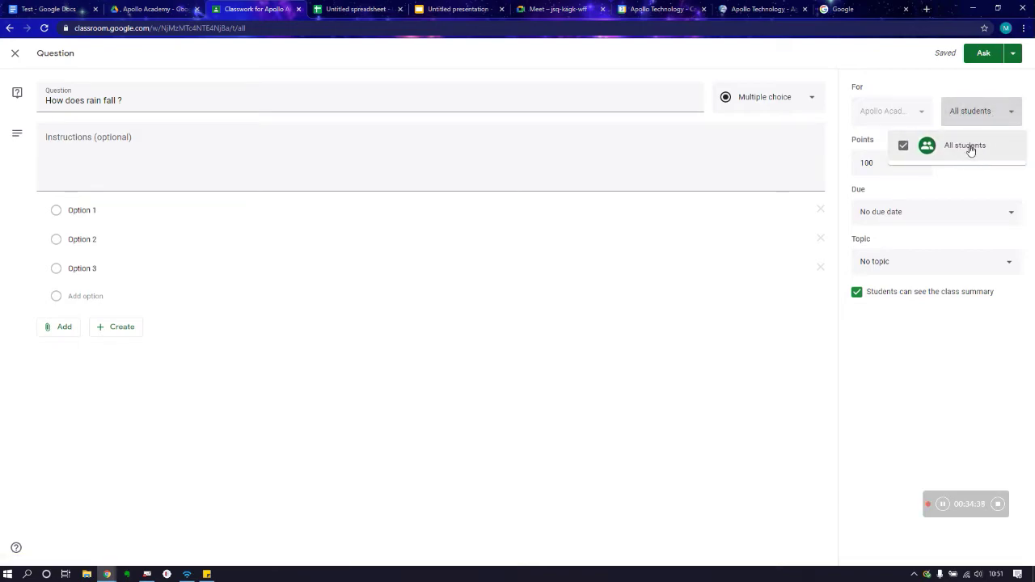
{"action": "left_click", "coordinate": [990, 117]}
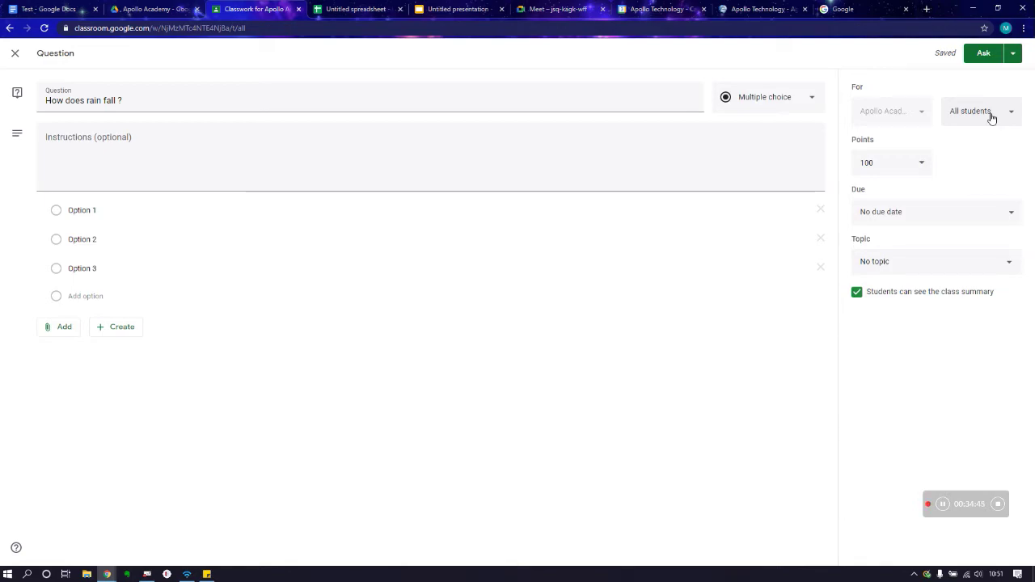
{"action": "left_click", "coordinate": [917, 163]}
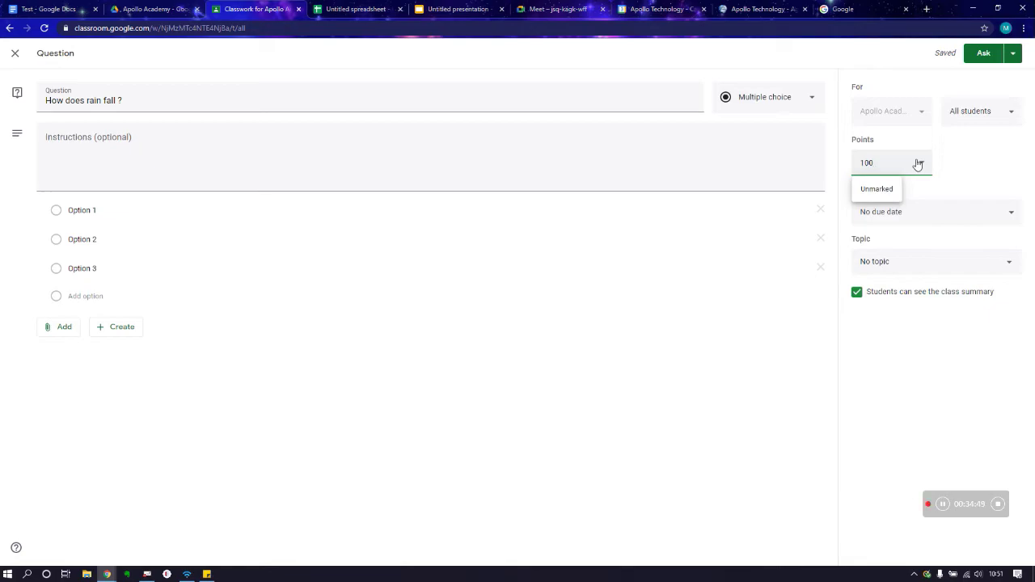
{"action": "left_click", "coordinate": [876, 189]}
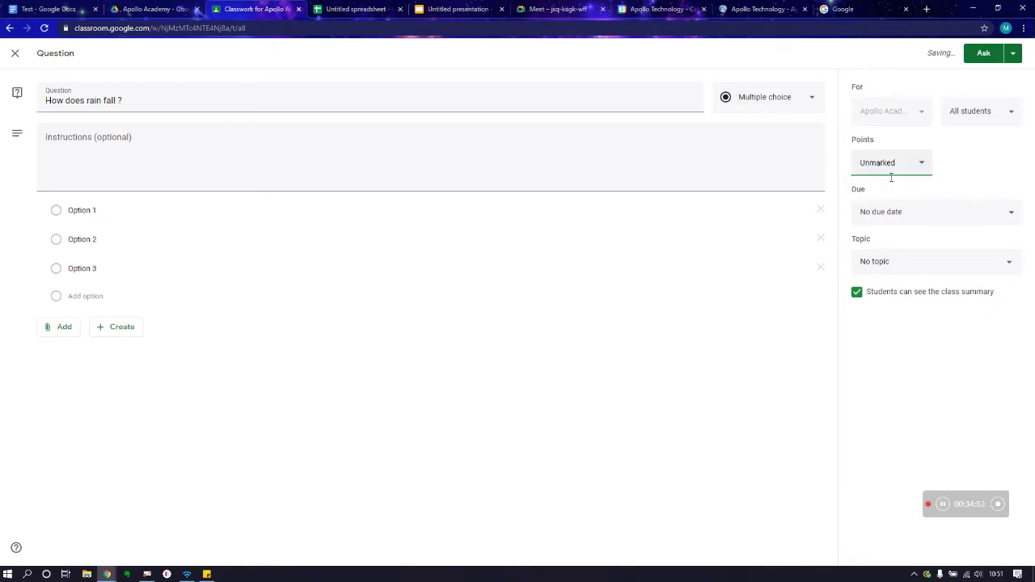
{"action": "left_click", "coordinate": [907, 216]}
{"action": "left_click", "coordinate": [913, 258]}
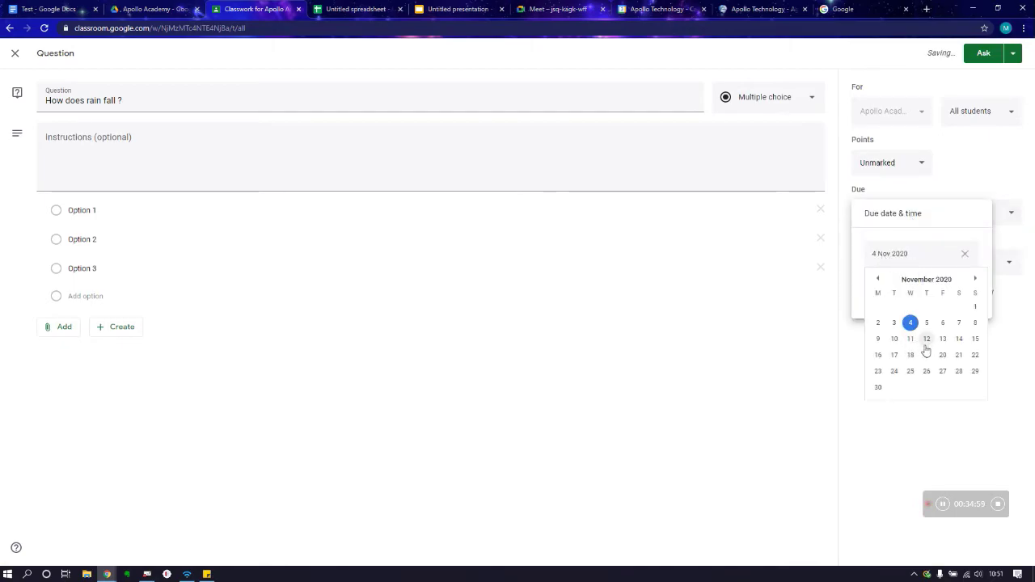
{"action": "left_click", "coordinate": [960, 186]}
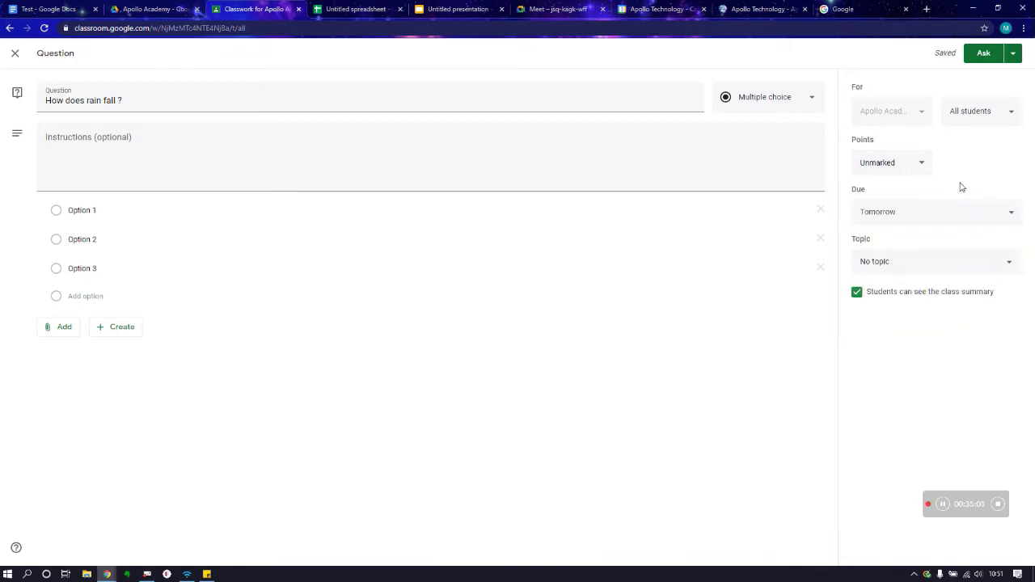
{"action": "left_click", "coordinate": [921, 270]}
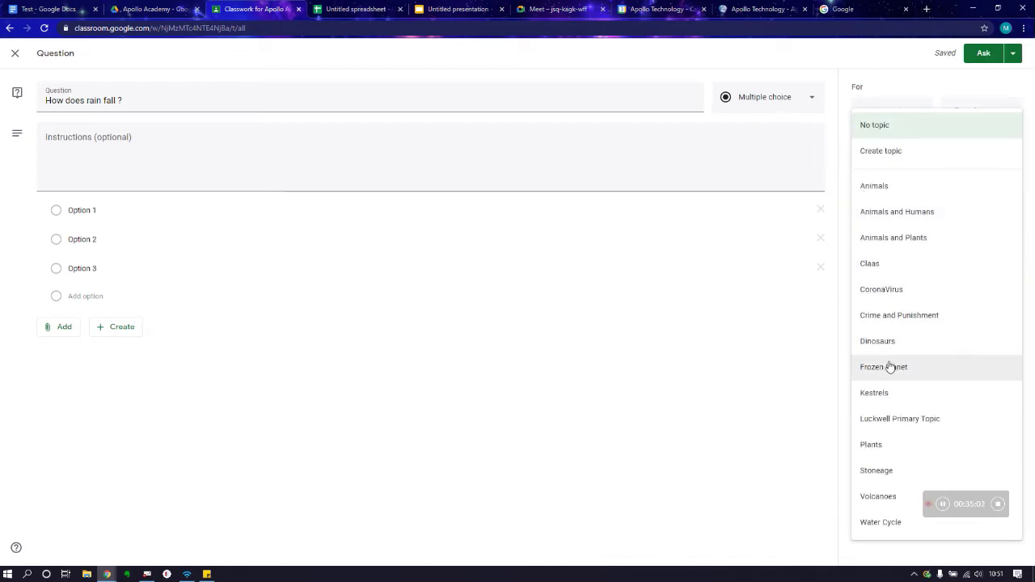
{"action": "left_click", "coordinate": [865, 527]}
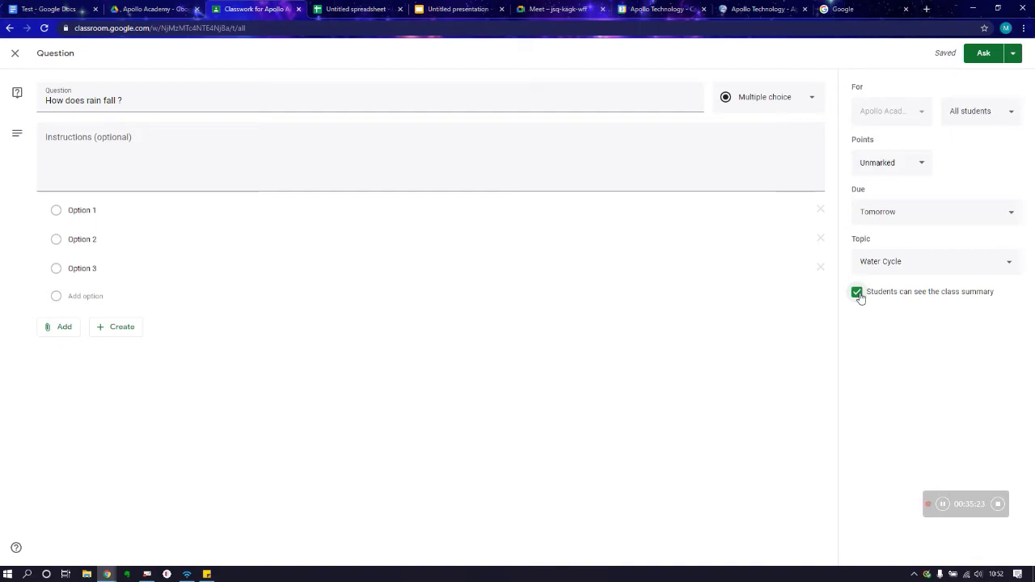
Step: Ask the question to all students and check it in the Classwork list
{"action": "left_click", "coordinate": [1011, 53]}
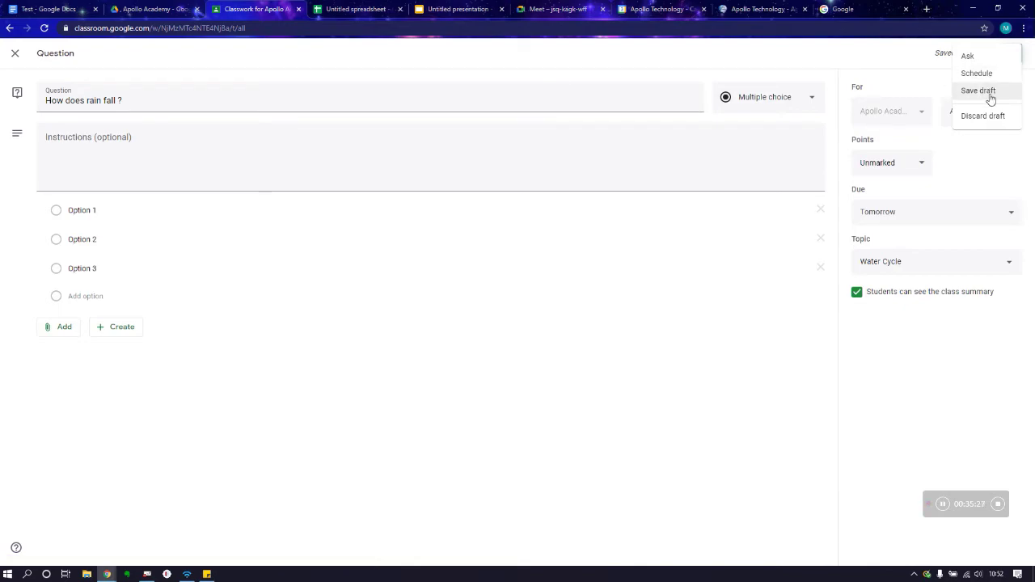
{"action": "left_click", "coordinate": [917, 61]}
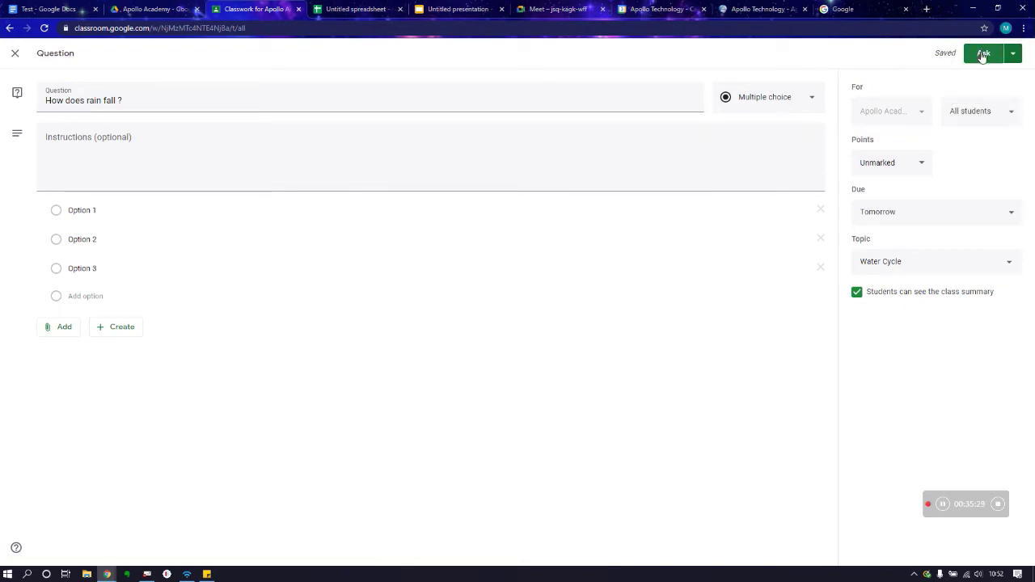
{"action": "left_click", "coordinate": [982, 54]}
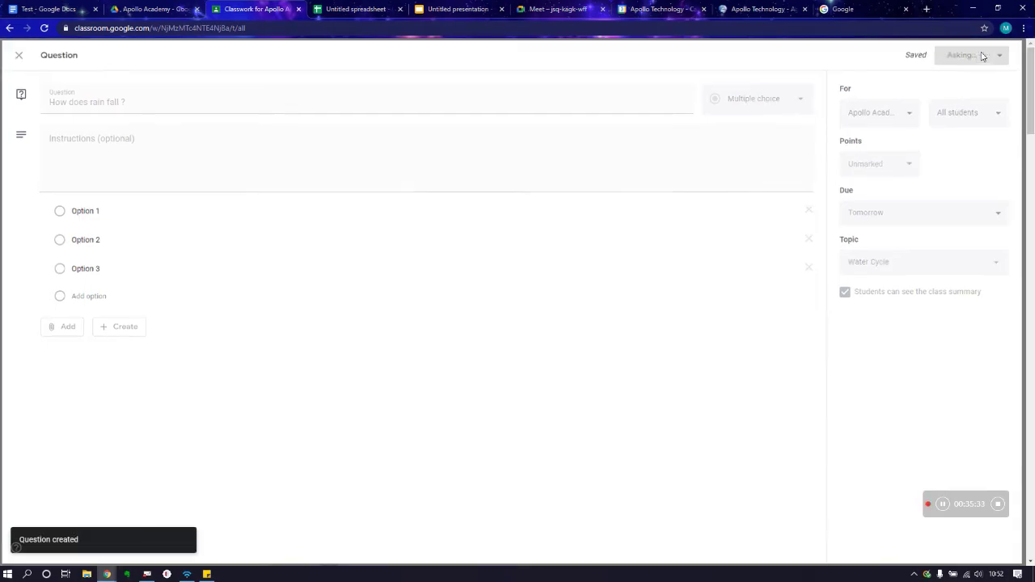
{"action": "scroll", "coordinate": [533, 227], "scroll_direction": "down", "scroll_amount": 7}
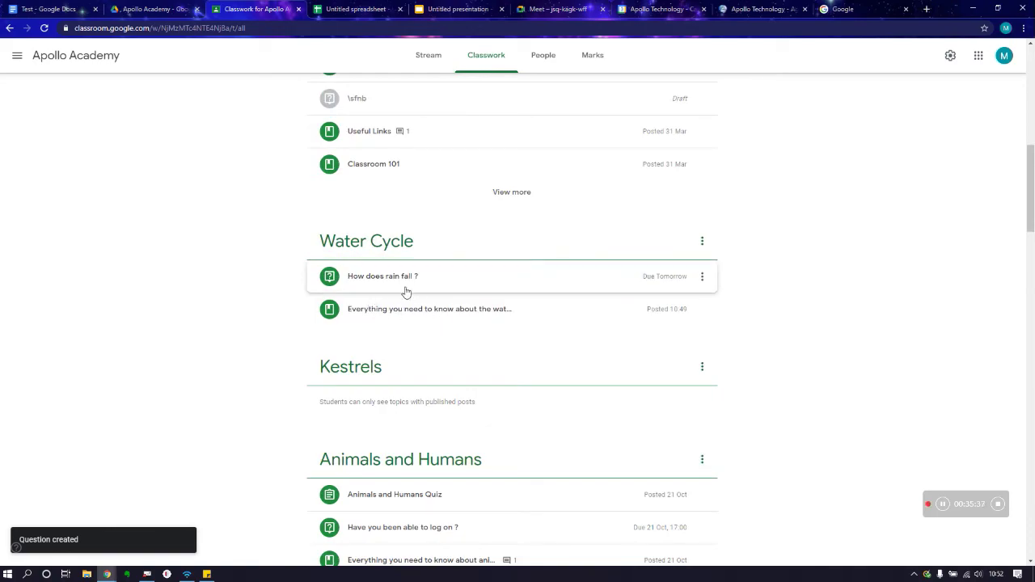
{"action": "scroll", "coordinate": [388, 285], "scroll_direction": "up", "scroll_amount": 10}
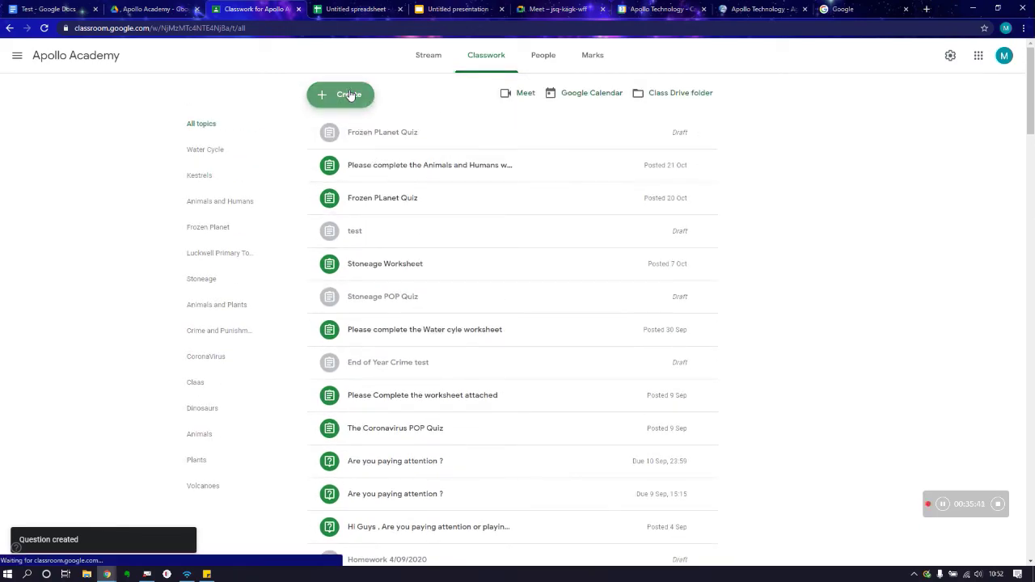
Step: Create a quiz assignment titled 'Water Cycle Pop Quiz' and open its attached Blank Quiz form
{"action": "left_click", "coordinate": [350, 94]}
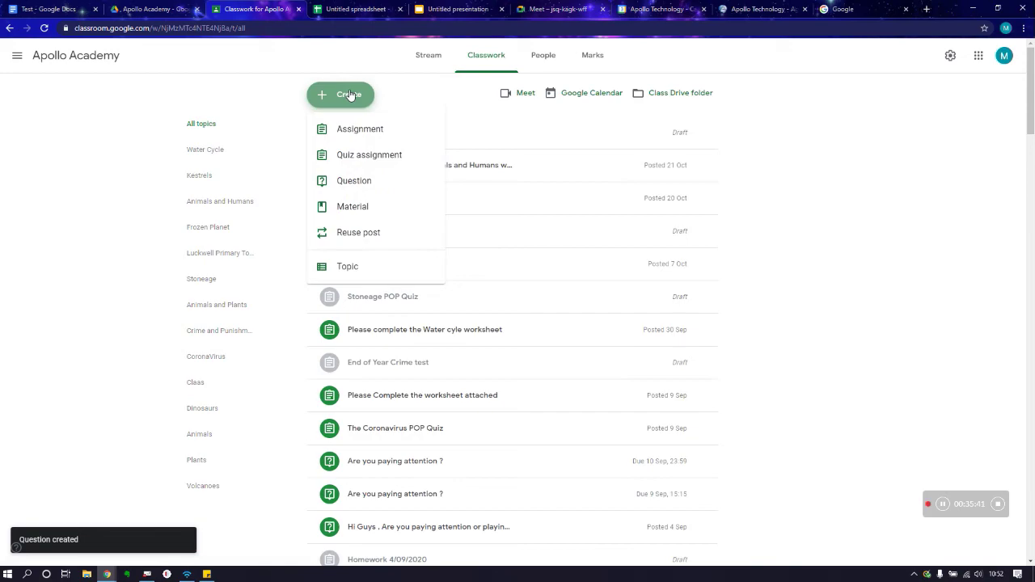
{"action": "left_click", "coordinate": [353, 156]}
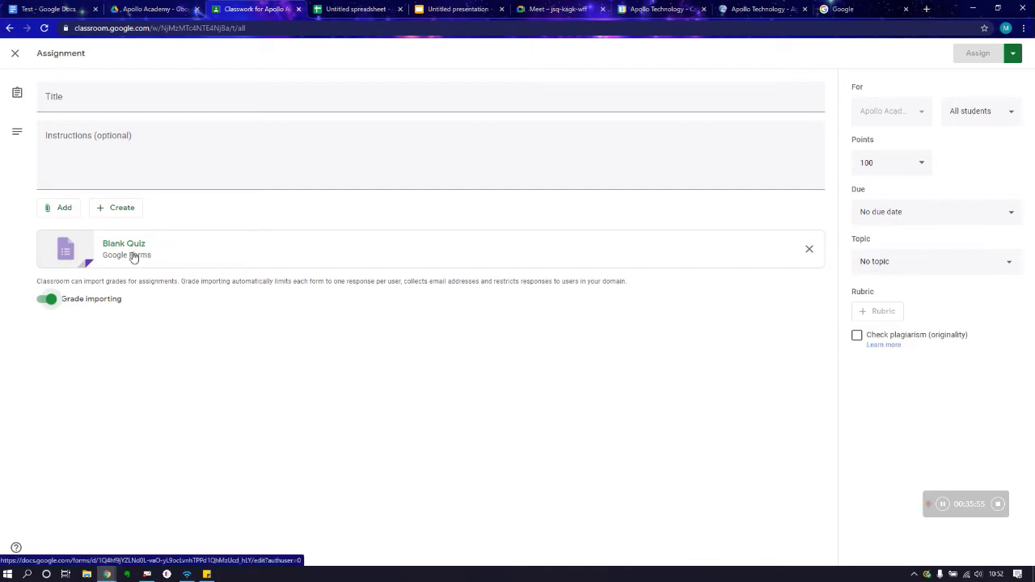
{"action": "left_click", "coordinate": [125, 99]}
{"action": "type", "text": "Wate"}
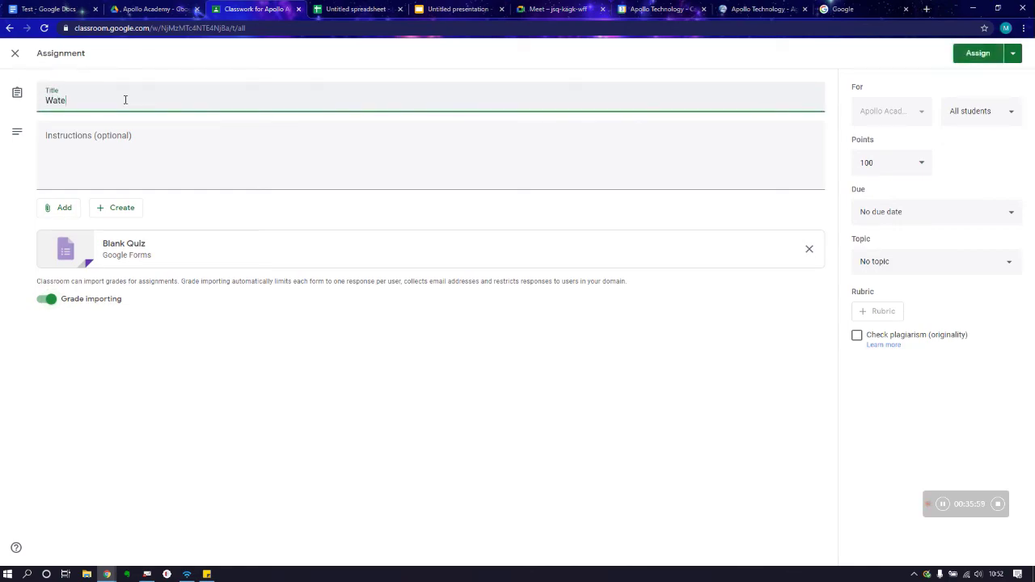
{"action": "type", "text": "r Cycle Pop Quiz"}
{"action": "left_click", "coordinate": [111, 136]}
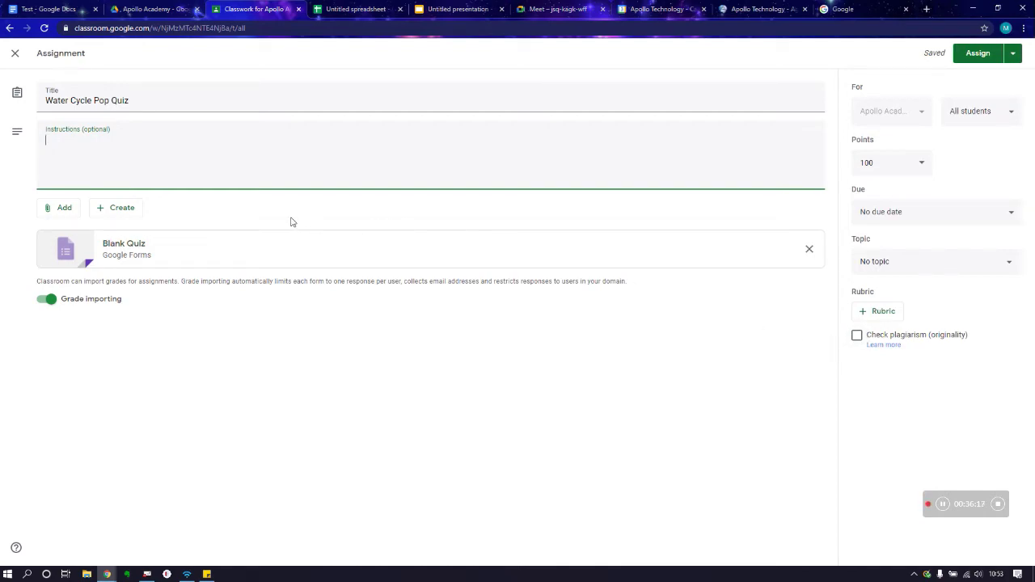
{"action": "left_click", "coordinate": [136, 251]}
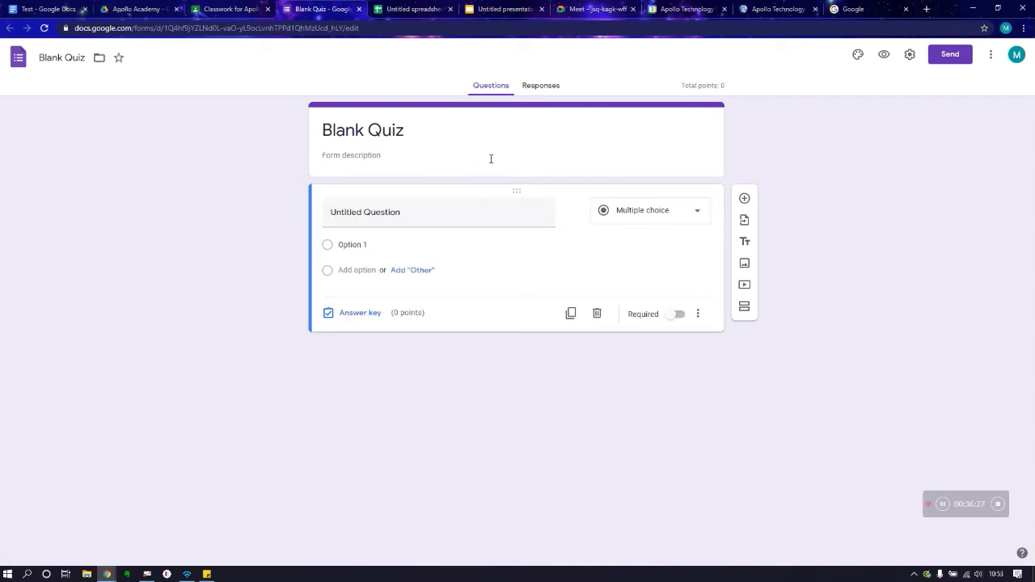
Step: Retitle the form 'Water Cycle Quiz' and add a second question below the first
{"action": "left_click_drag", "start_coordinate": [435, 131], "coordinate": [310, 139]}
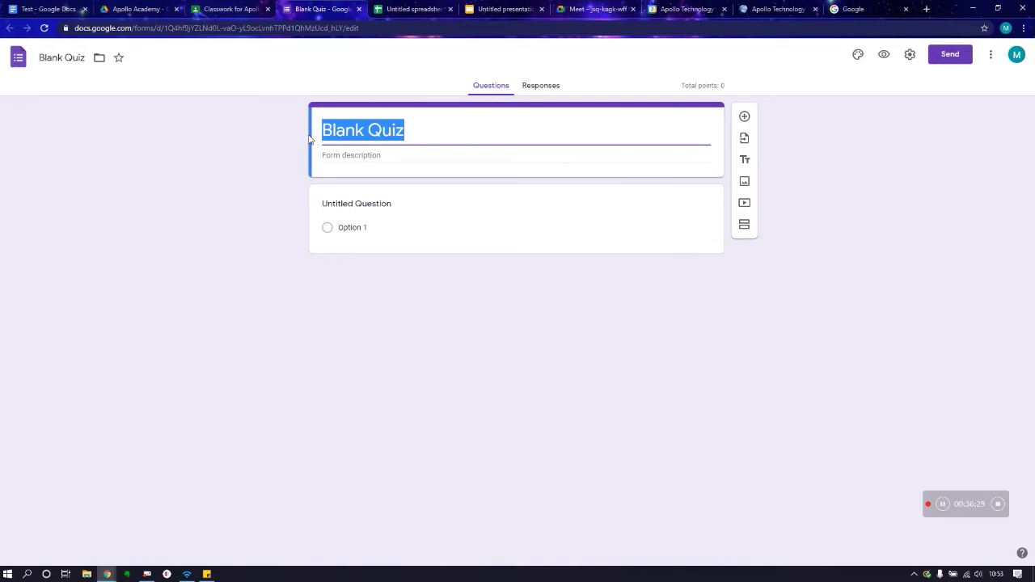
{"action": "type", "text": "W"}
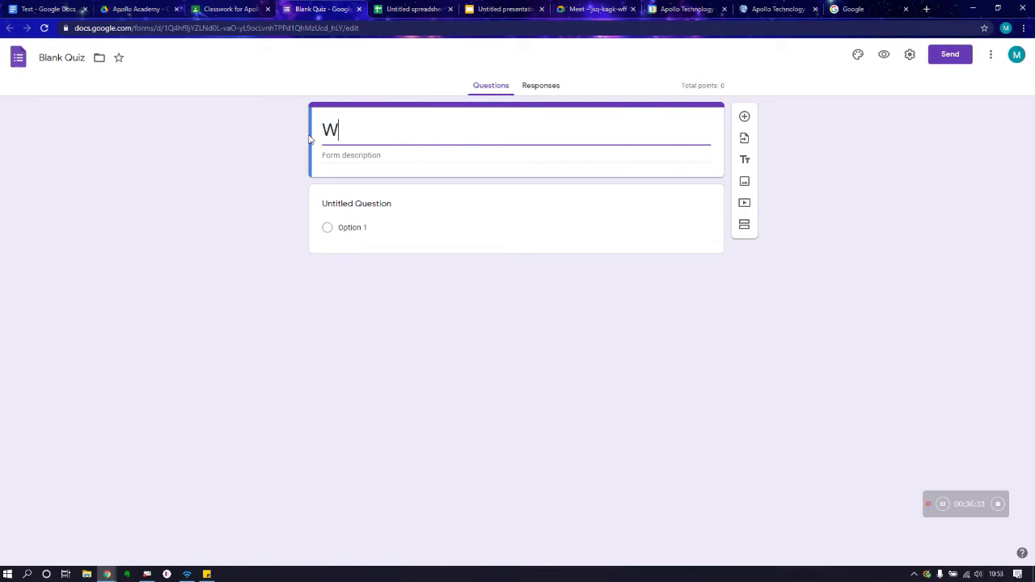
{"action": "type", "text": "ater Cycle Quz"}
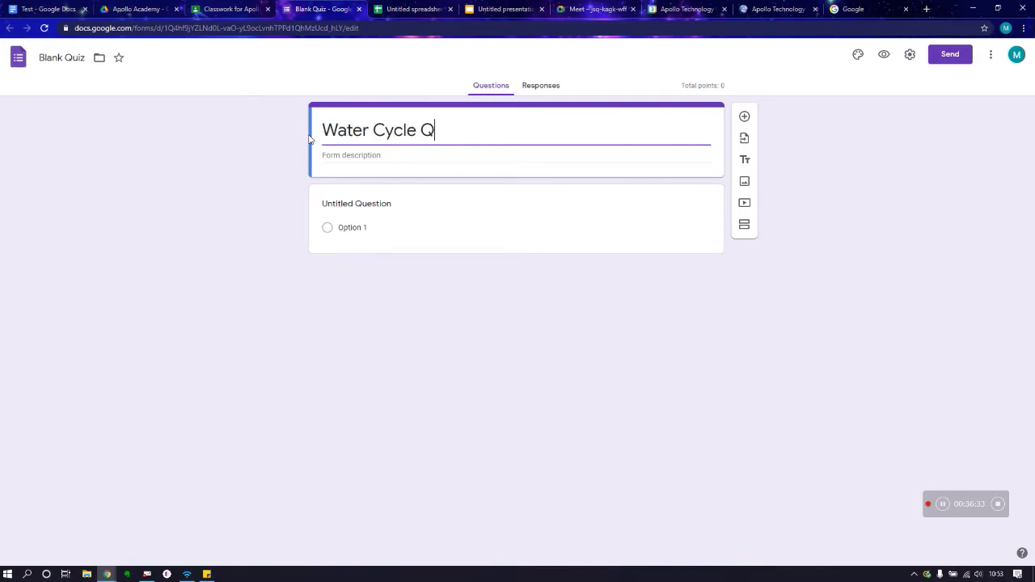
{"action": "key", "text": "BackSpace"}
{"action": "type", "text": "iz"}
{"action": "left_click", "coordinate": [361, 314]}
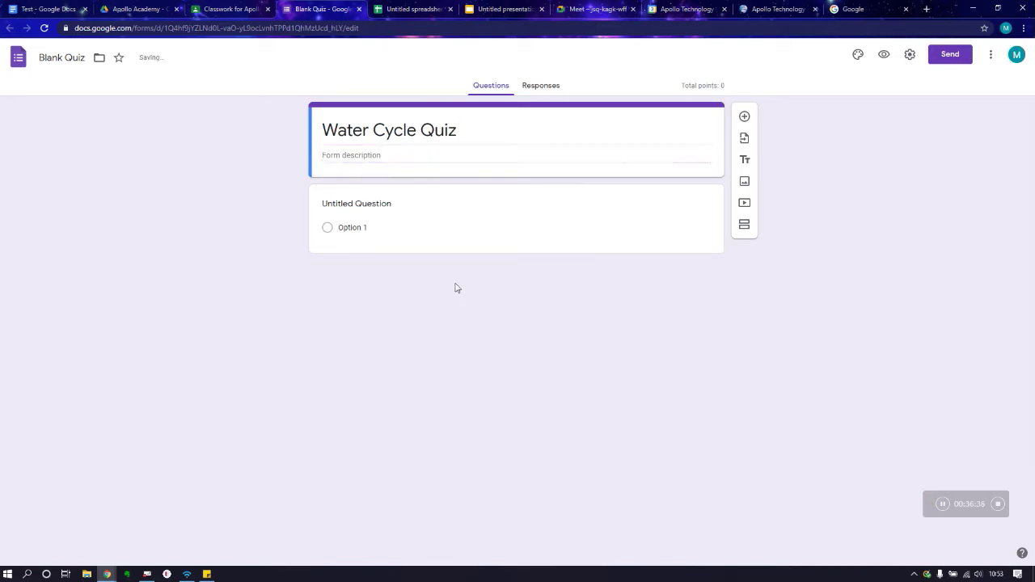
{"action": "left_click", "coordinate": [612, 225]}
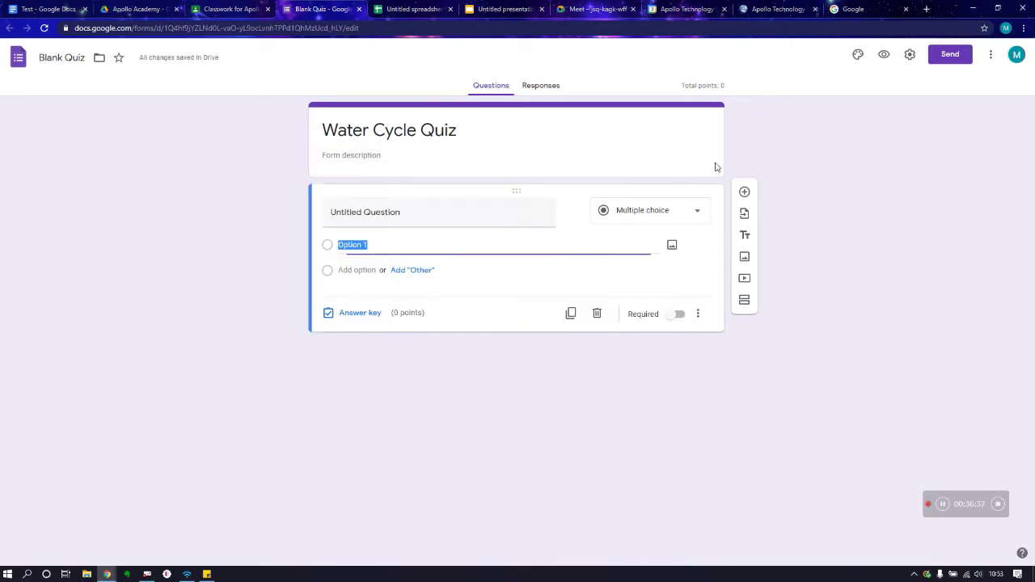
{"action": "left_click", "coordinate": [745, 199]}
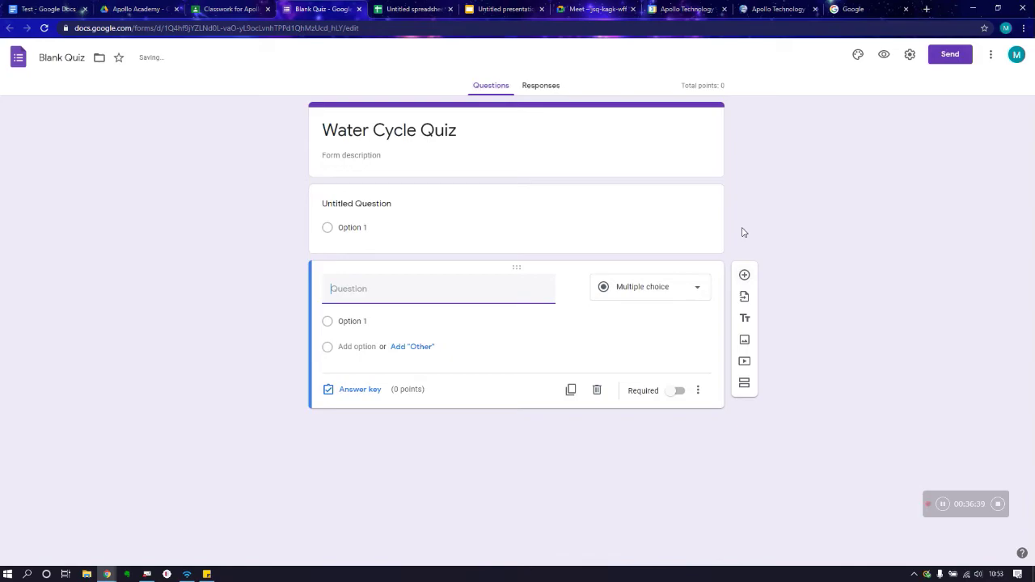
{"action": "left_click", "coordinate": [684, 289]}
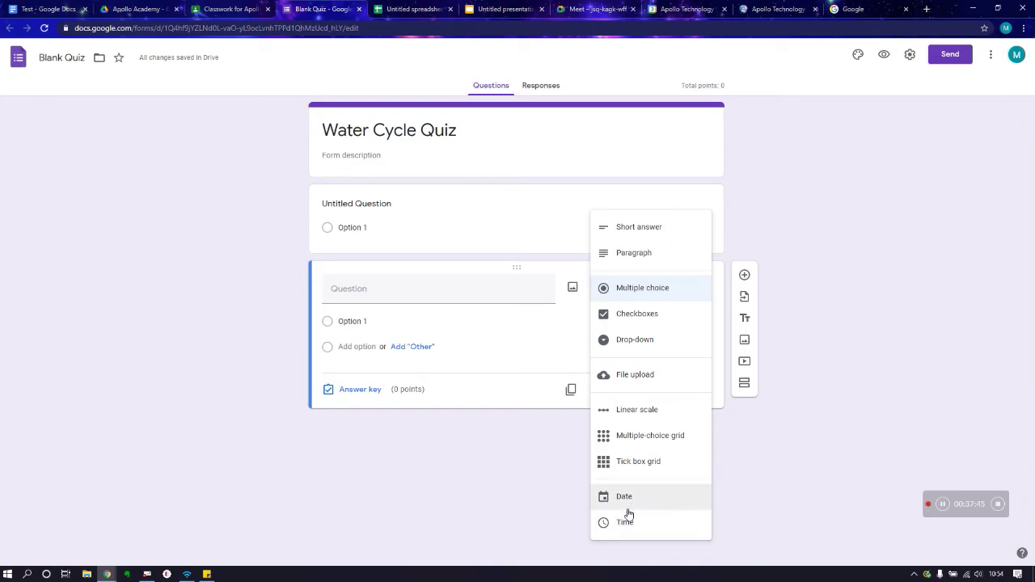
{"action": "left_click", "coordinate": [393, 436]}
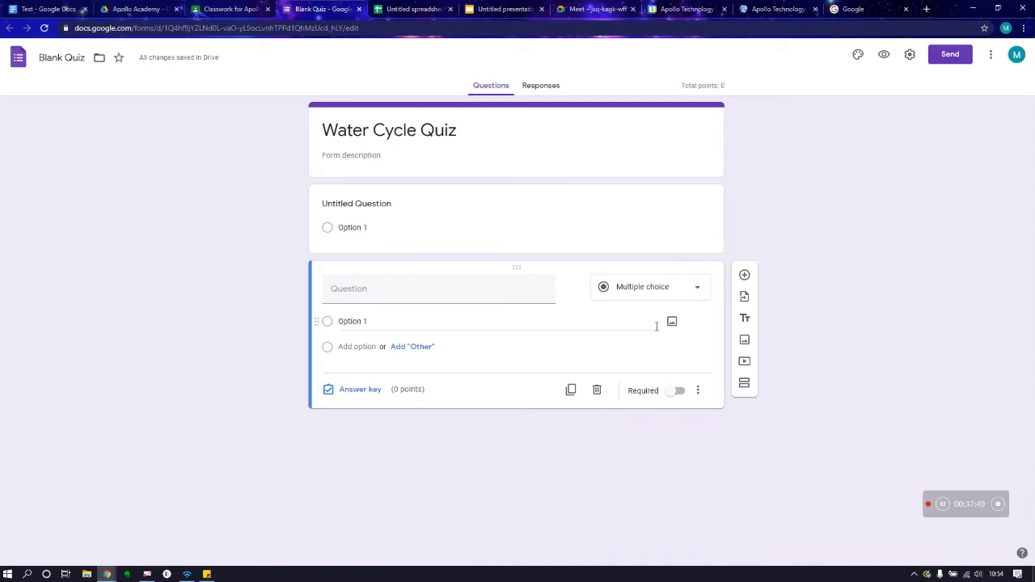
Step: Add a third question and mark Option 1 as correct in its answer key
{"action": "left_click", "coordinate": [743, 275]}
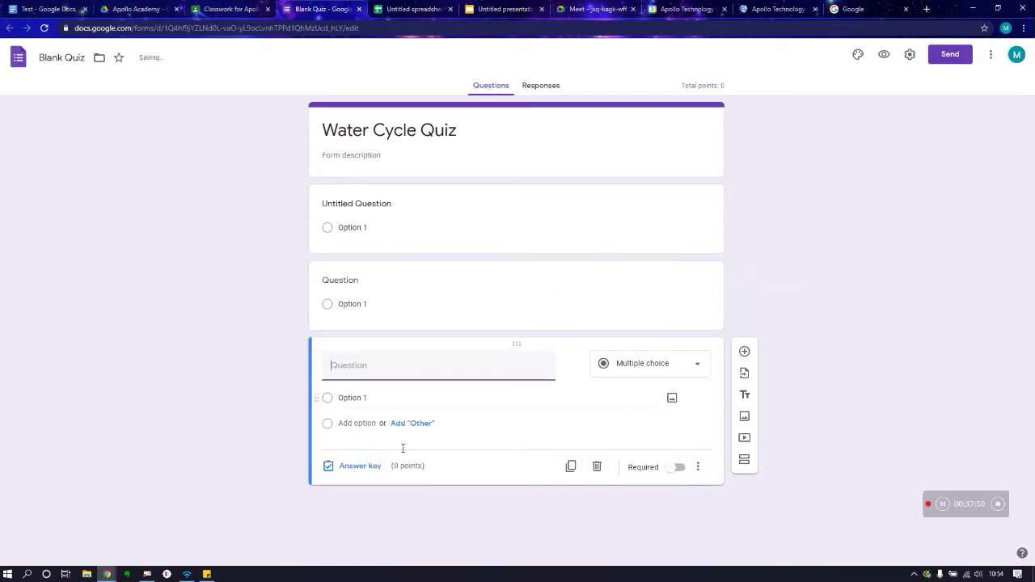
{"action": "left_click", "coordinate": [360, 466]}
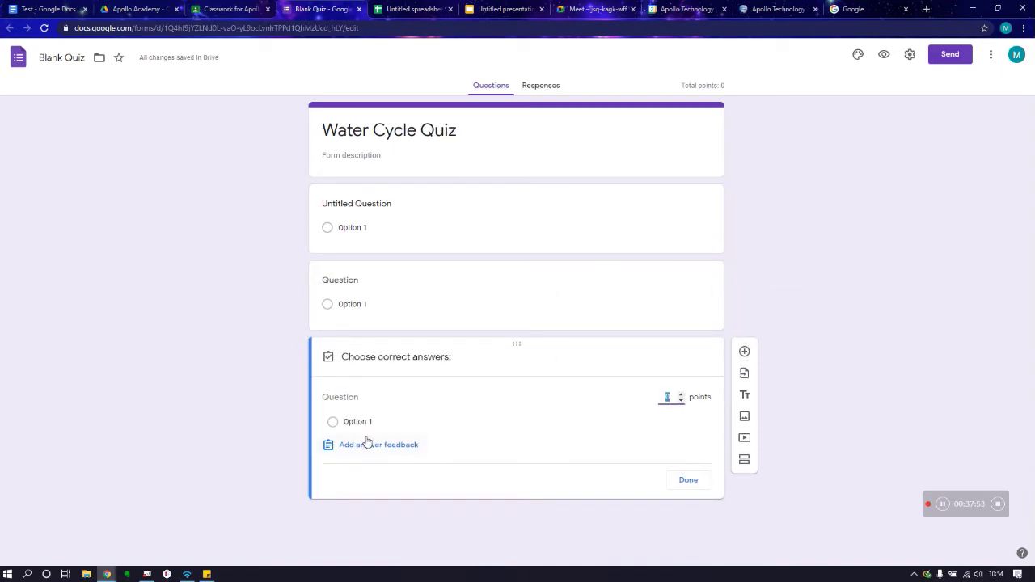
{"action": "left_click", "coordinate": [686, 482]}
{"action": "left_click", "coordinate": [340, 467]}
{"action": "left_click", "coordinate": [333, 423]}
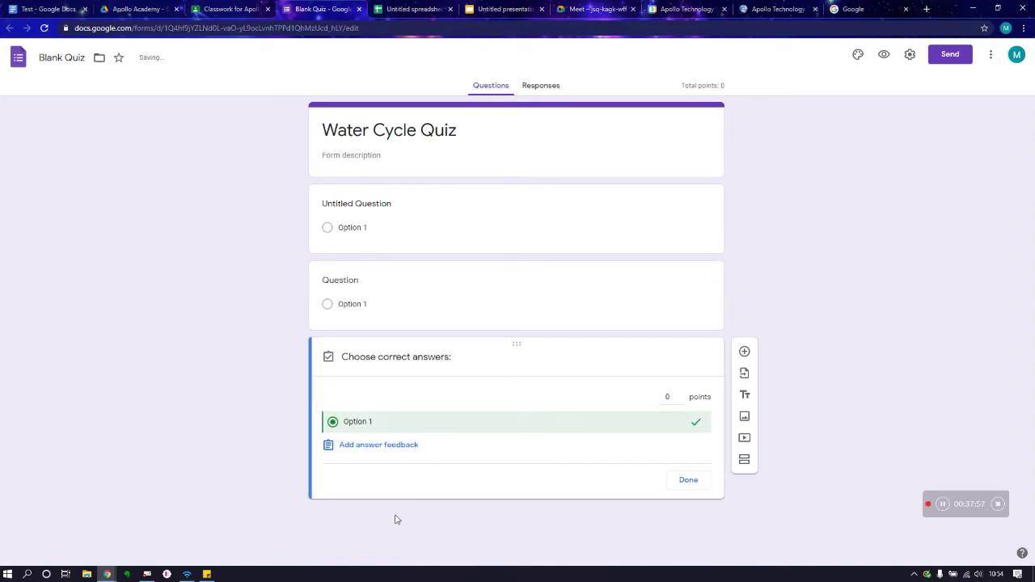
Step: Save 'Please Try again' incorrect and 'That Great well done' correct feedback, then adjust the points
{"action": "left_click", "coordinate": [384, 445]}
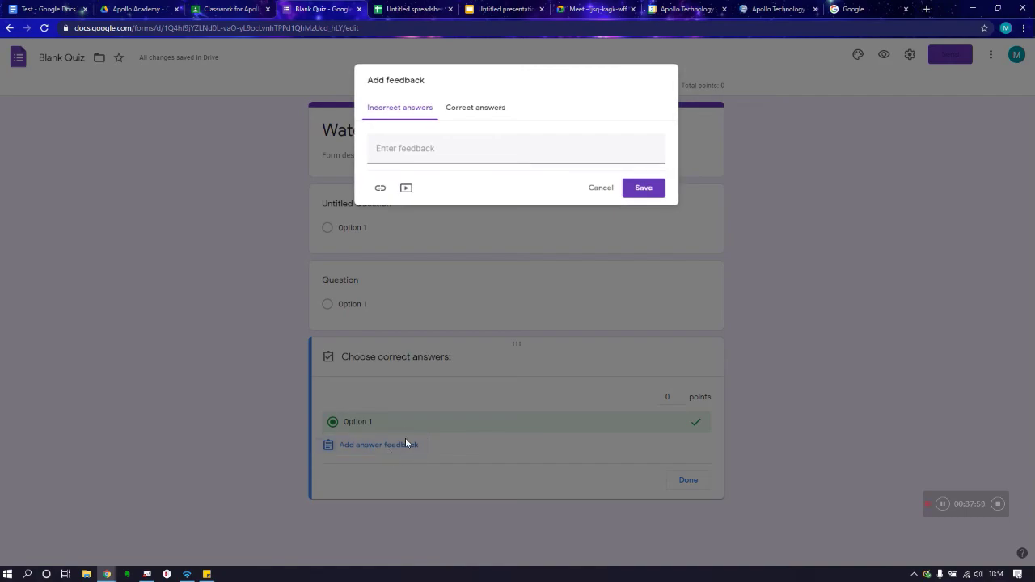
{"action": "left_click", "coordinate": [402, 148]}
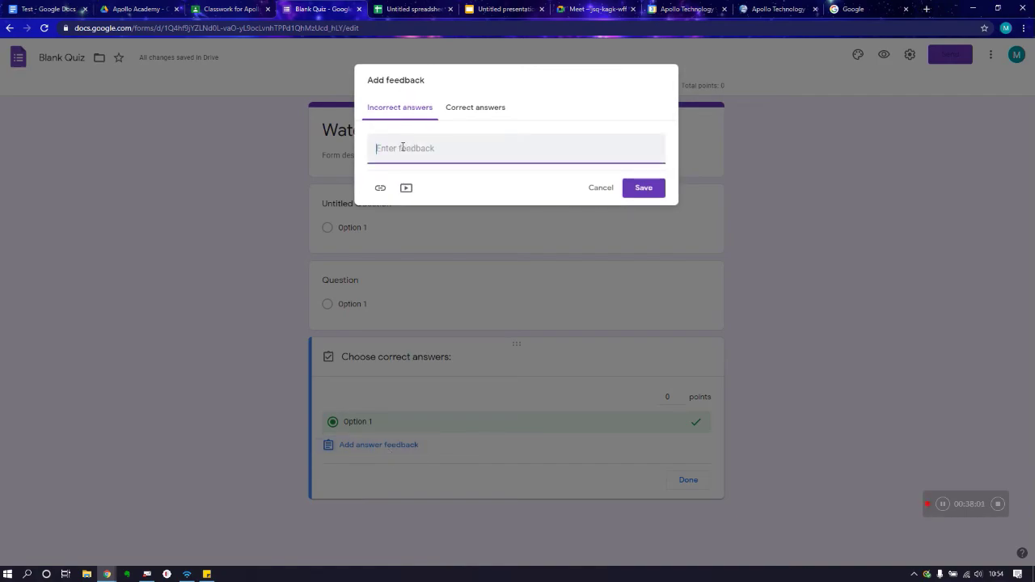
{"action": "type", "text": "PLe"}
{"action": "key", "text": "BackSpace"}
{"action": "key", "text": "BackSpace"}
{"action": "key", "text": "BackSpace"}
{"action": "type", "text": "Ple"}
{"action": "left_click", "coordinate": [469, 113]}
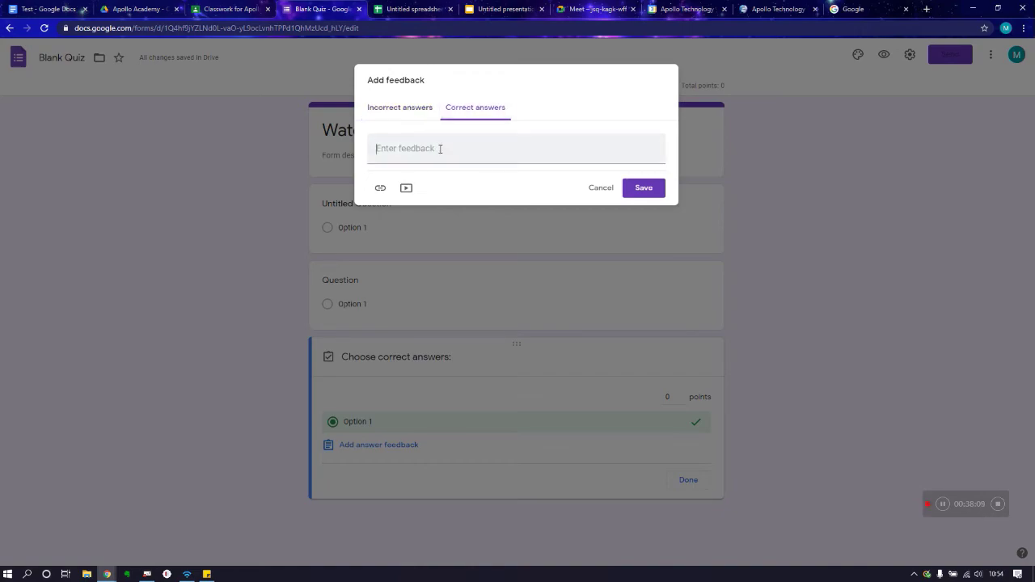
{"action": "left_click", "coordinate": [440, 149]}
{"action": "type", "text": "That Great well done"}
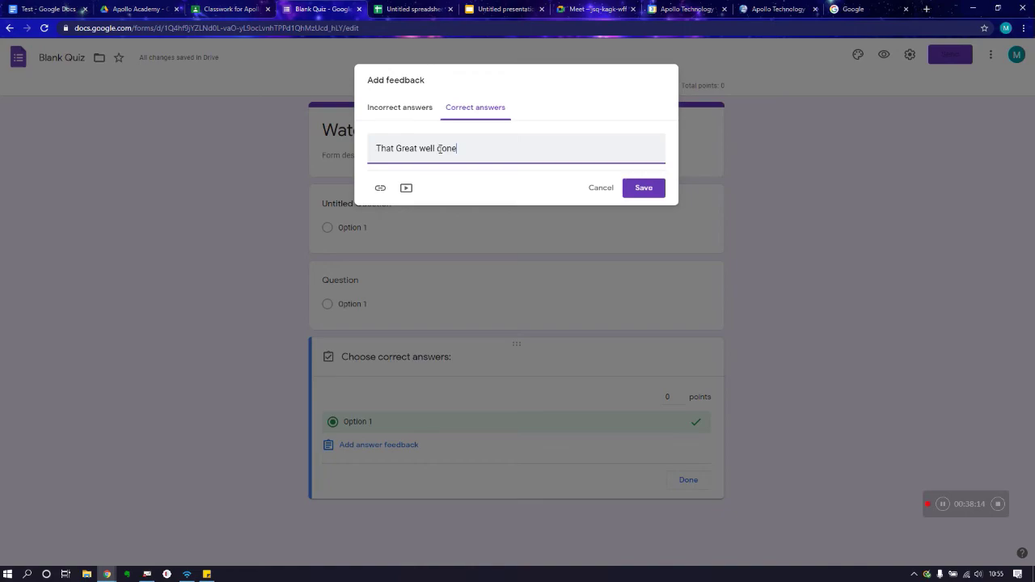
{"action": "left_click", "coordinate": [644, 188]}
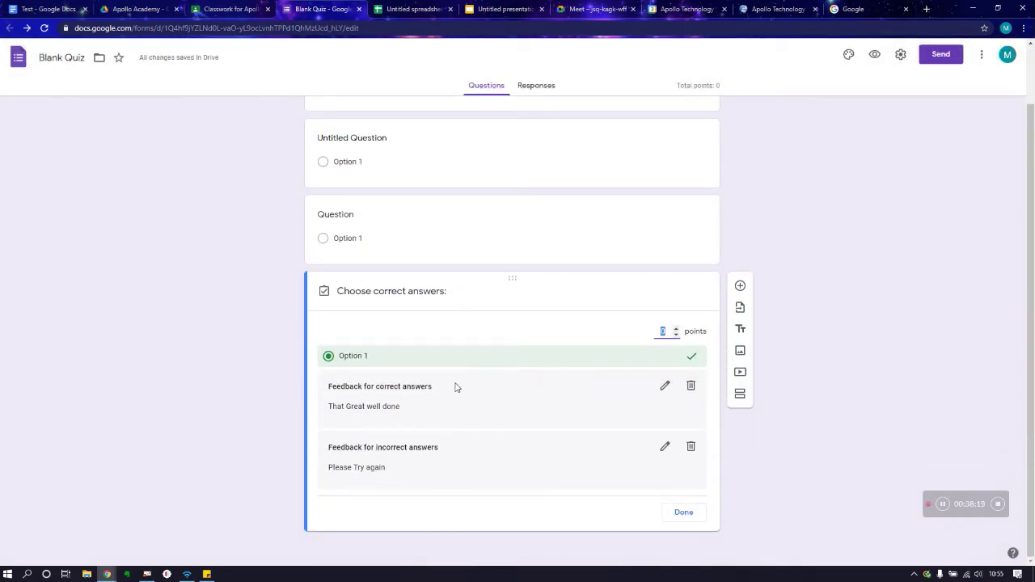
{"action": "left_click", "coordinate": [676, 332]}
Step: Set a teal theme colour and the Birthday cupcake-on-garden-table header image
{"action": "left_click", "coordinate": [845, 58]}
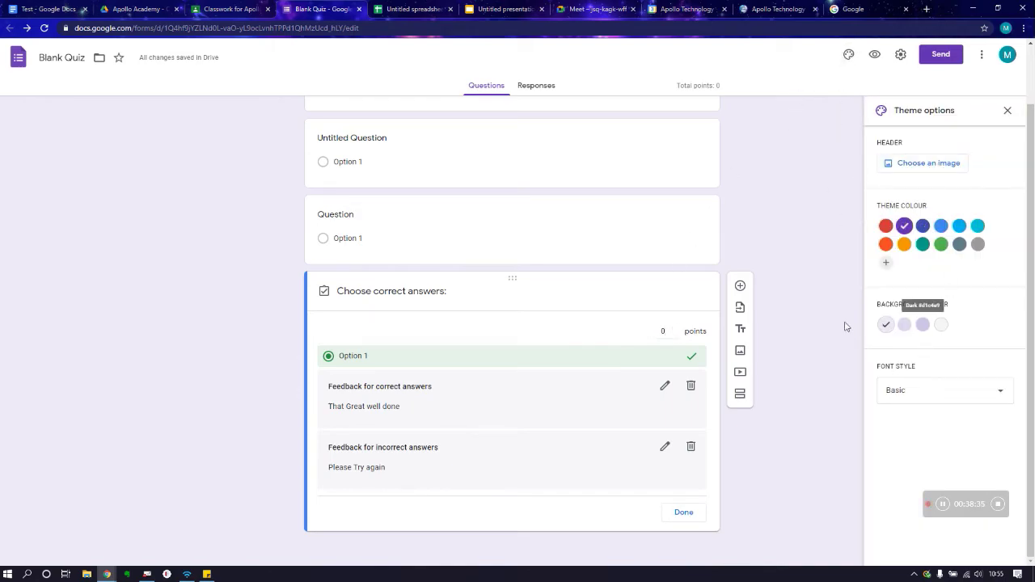
{"action": "left_click", "coordinate": [922, 244]}
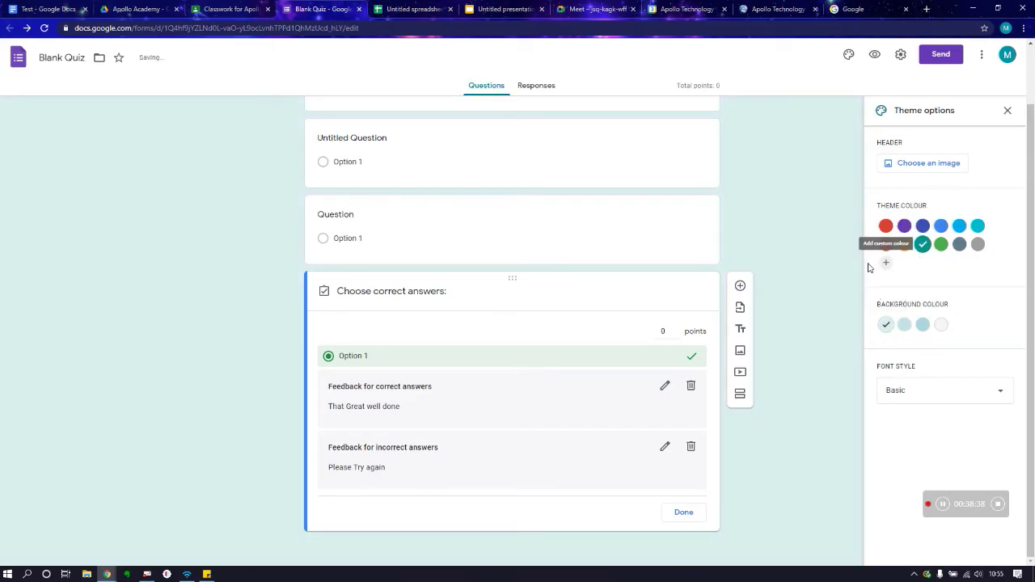
{"action": "left_click", "coordinate": [927, 162]}
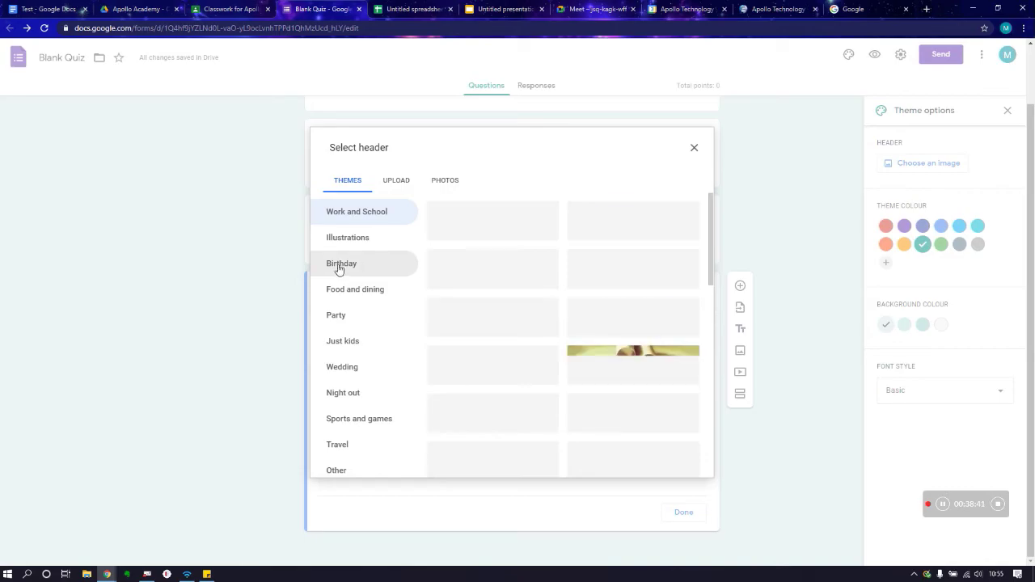
{"action": "left_click", "coordinate": [340, 268]}
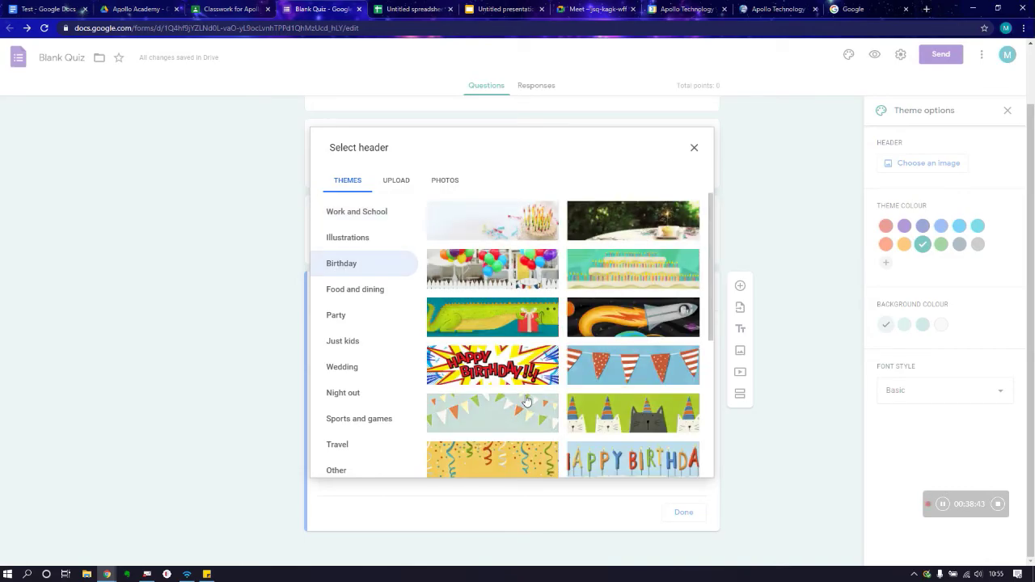
{"action": "left_click", "coordinate": [633, 220]}
{"action": "left_click", "coordinate": [684, 463]}
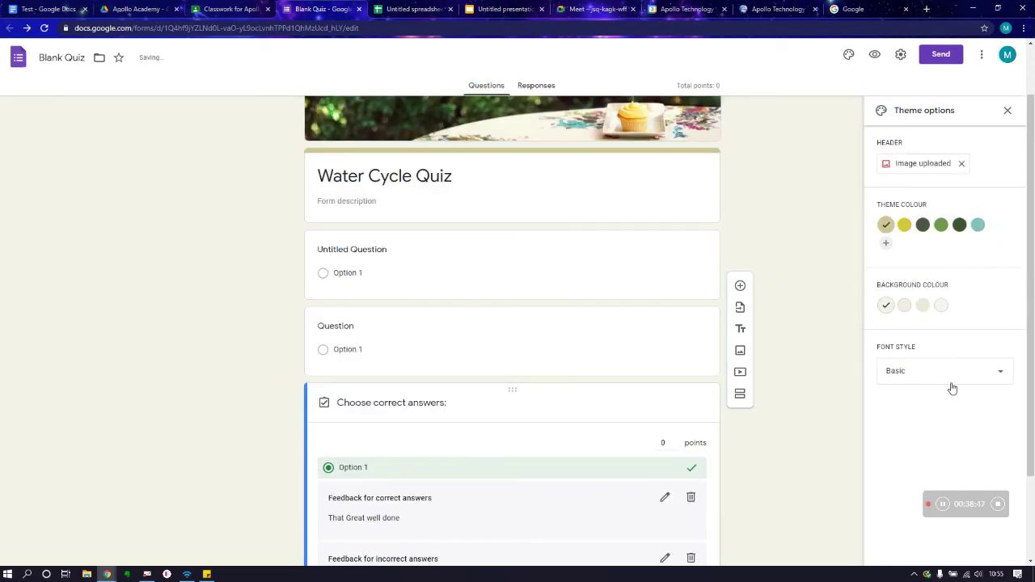
Step: Set the form's font style to Playful and close the theme panel
{"action": "left_click", "coordinate": [949, 382]}
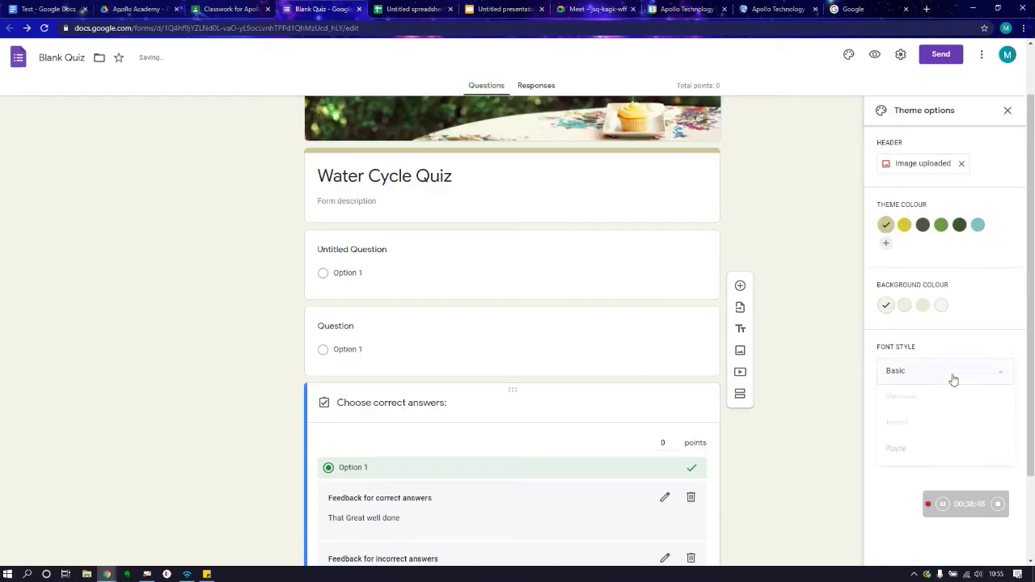
{"action": "left_click", "coordinate": [912, 451]}
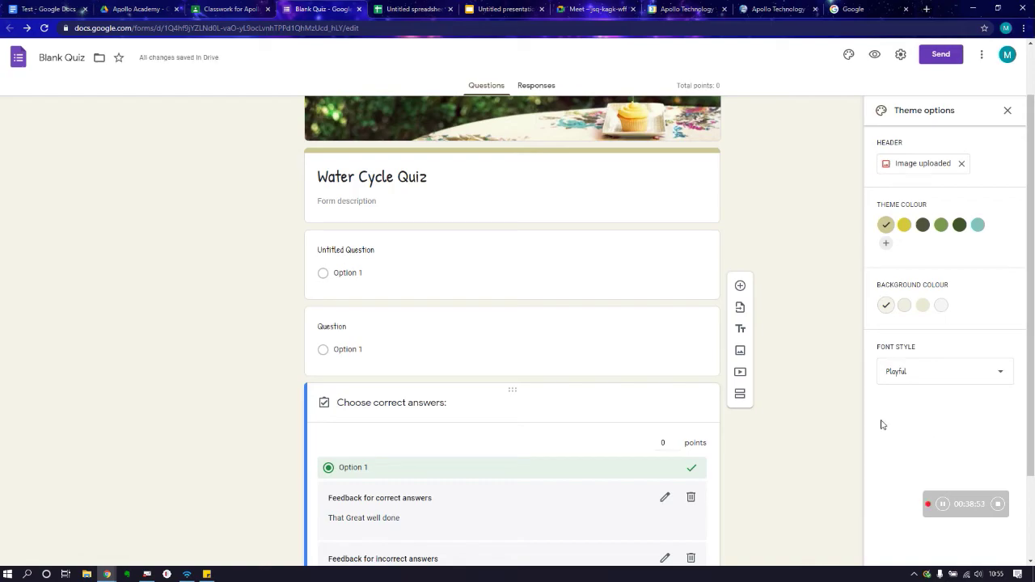
{"action": "left_click", "coordinate": [451, 173]}
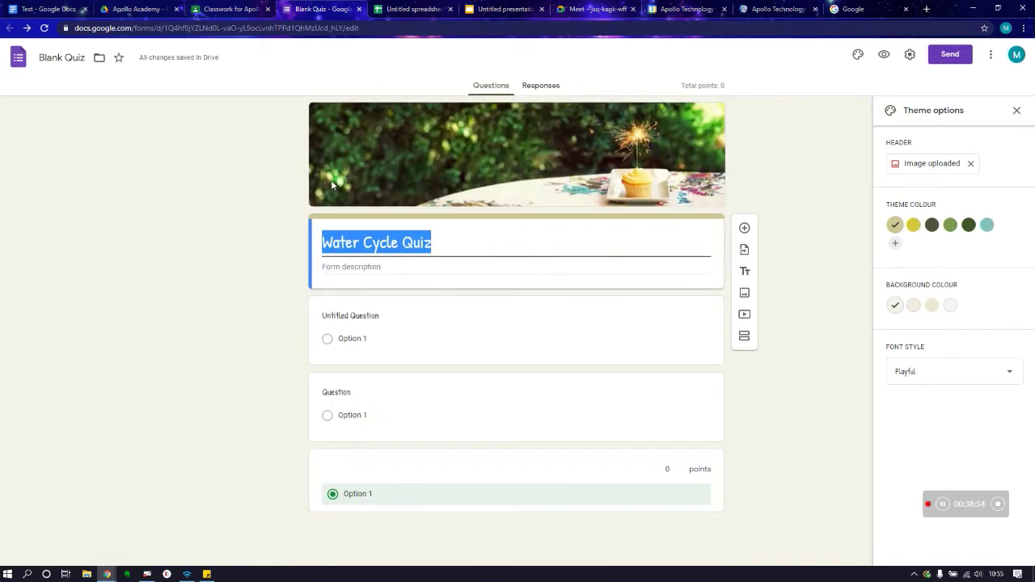
{"action": "left_click", "coordinate": [477, 247]}
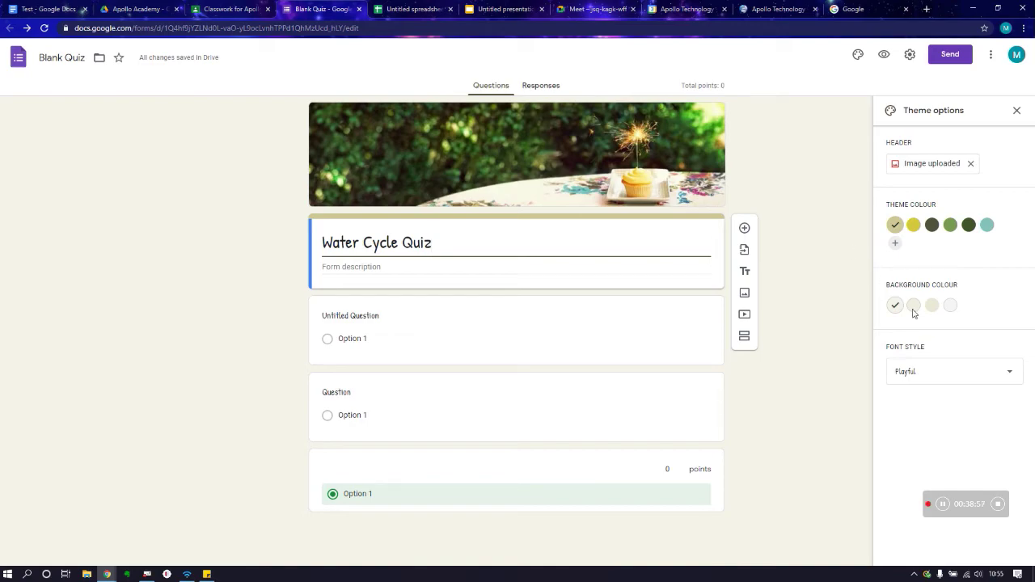
{"action": "left_click", "coordinate": [938, 370]}
{"action": "left_click", "coordinate": [930, 378]}
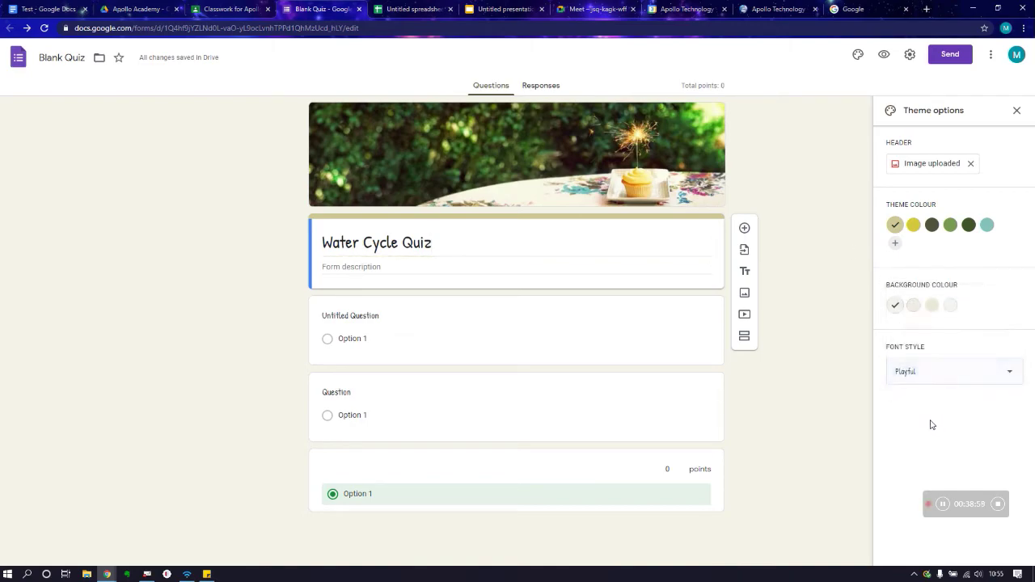
{"action": "left_click", "coordinate": [1016, 110]}
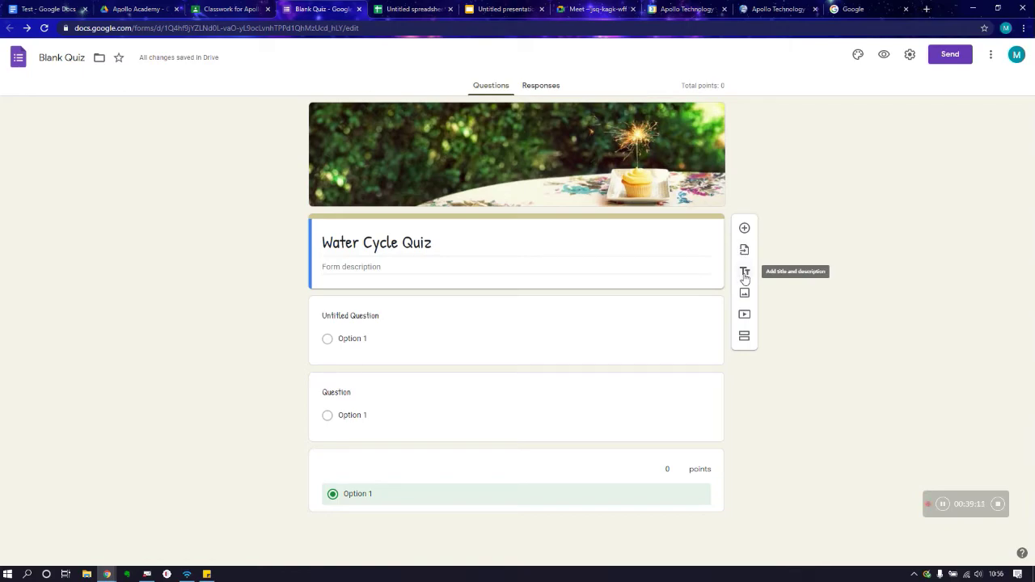
Step: Add a title-and-description block and four blank questions to the quiz
{"action": "left_click", "coordinate": [745, 272]}
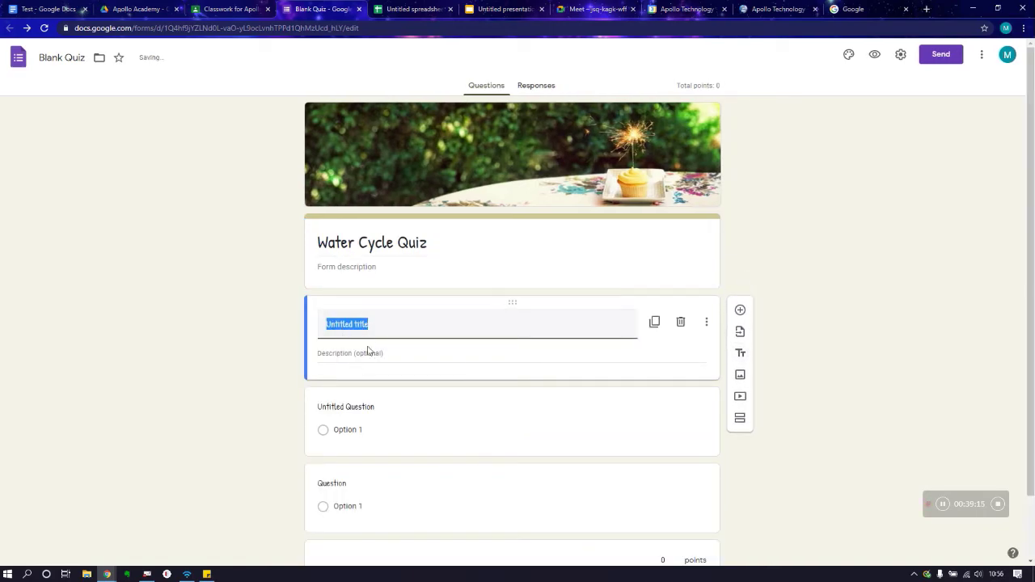
{"action": "left_click", "coordinate": [740, 376]}
{"action": "left_click", "coordinate": [782, 147]}
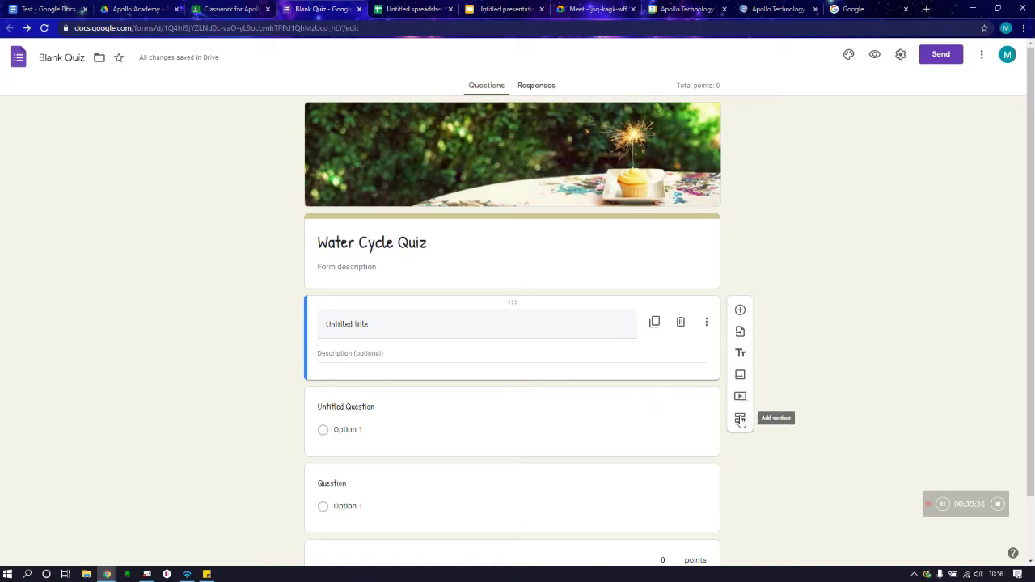
{"action": "scroll", "coordinate": [806, 420], "scroll_direction": "down", "scroll_amount": 1}
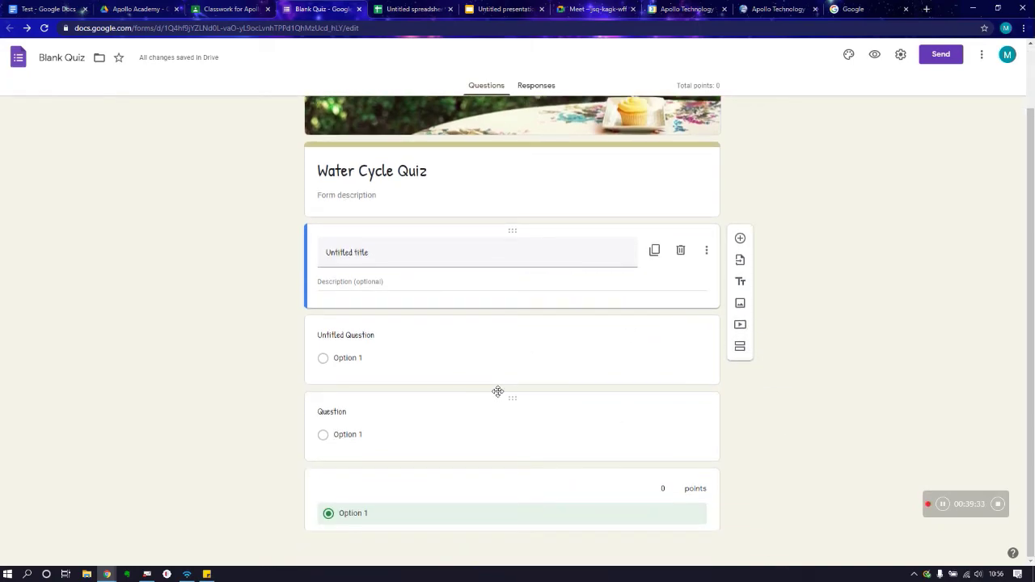
{"action": "left_click", "coordinate": [740, 239]}
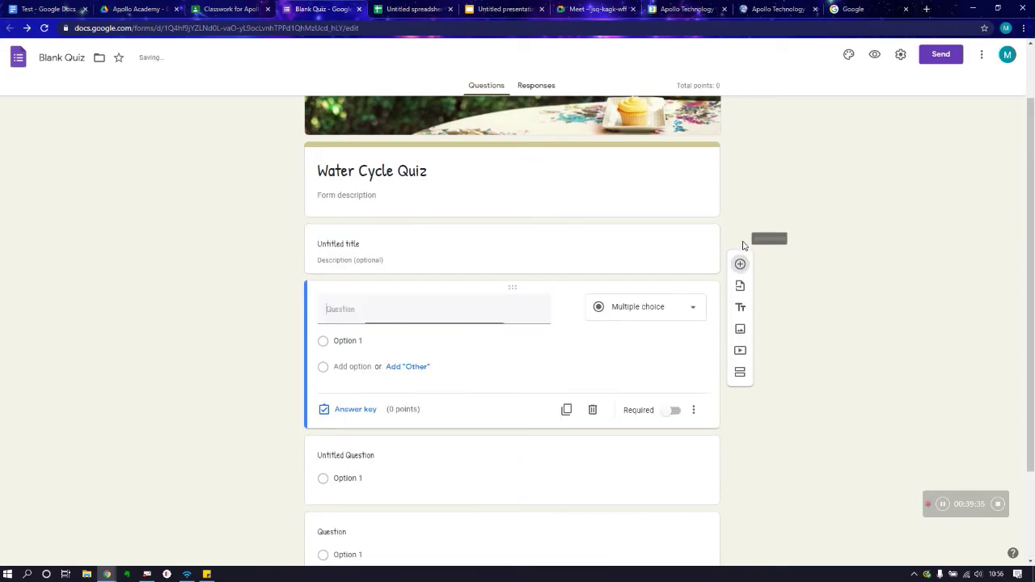
{"action": "left_click", "coordinate": [741, 292]}
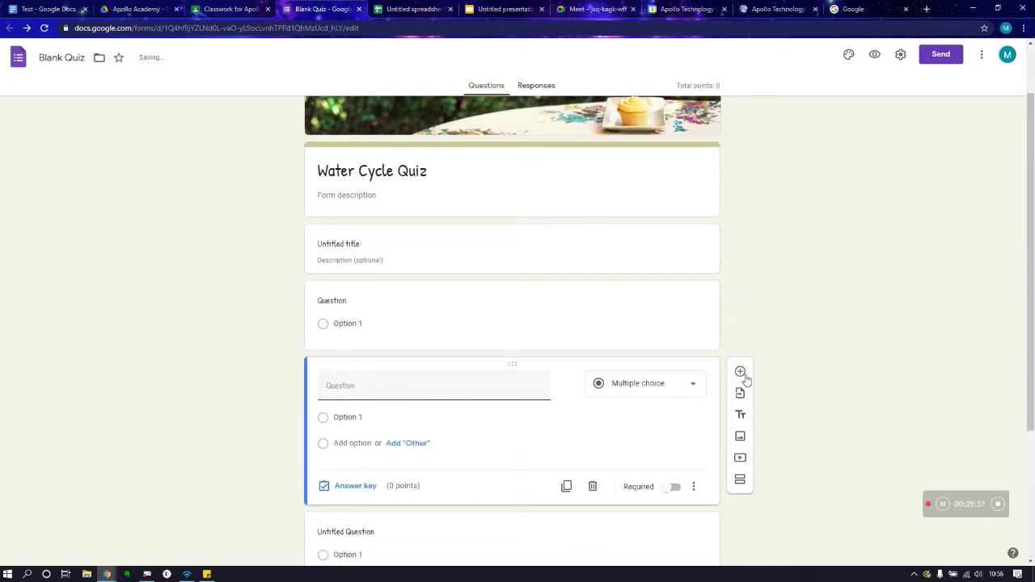
{"action": "left_click", "coordinate": [742, 374]}
{"action": "left_click", "coordinate": [741, 445]}
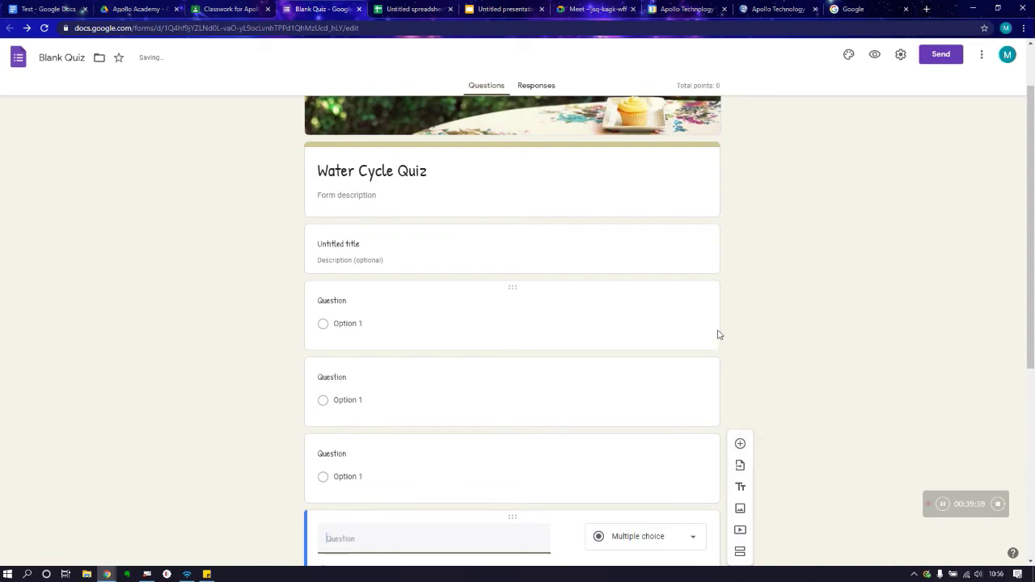
Step: Add two sections so the quiz is split into sections 1 to 3
{"action": "scroll", "coordinate": [711, 332], "scroll_direction": "up", "scroll_amount": 1}
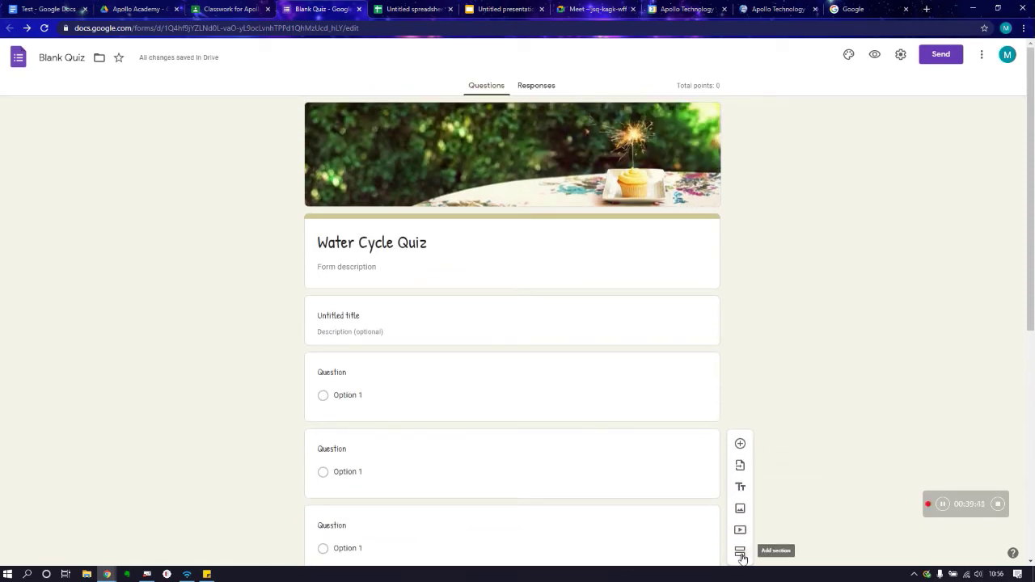
{"action": "left_click", "coordinate": [740, 551]}
{"action": "scroll", "coordinate": [712, 364], "scroll_direction": "down", "scroll_amount": 1}
{"action": "scroll", "coordinate": [716, 388], "scroll_direction": "down", "scroll_amount": 2}
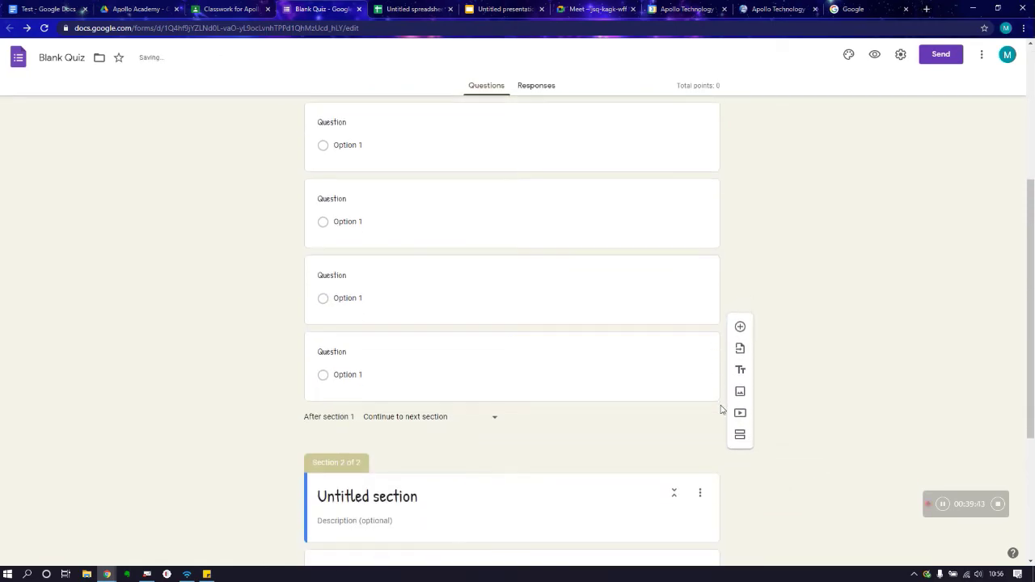
{"action": "scroll", "coordinate": [723, 448], "scroll_direction": "down", "scroll_amount": 3}
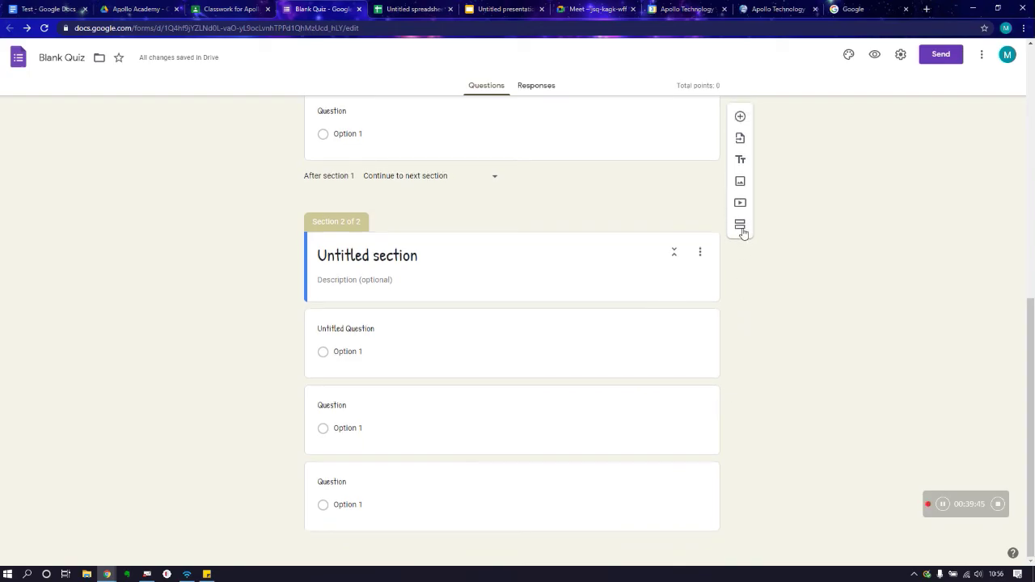
{"action": "left_click", "coordinate": [740, 230]}
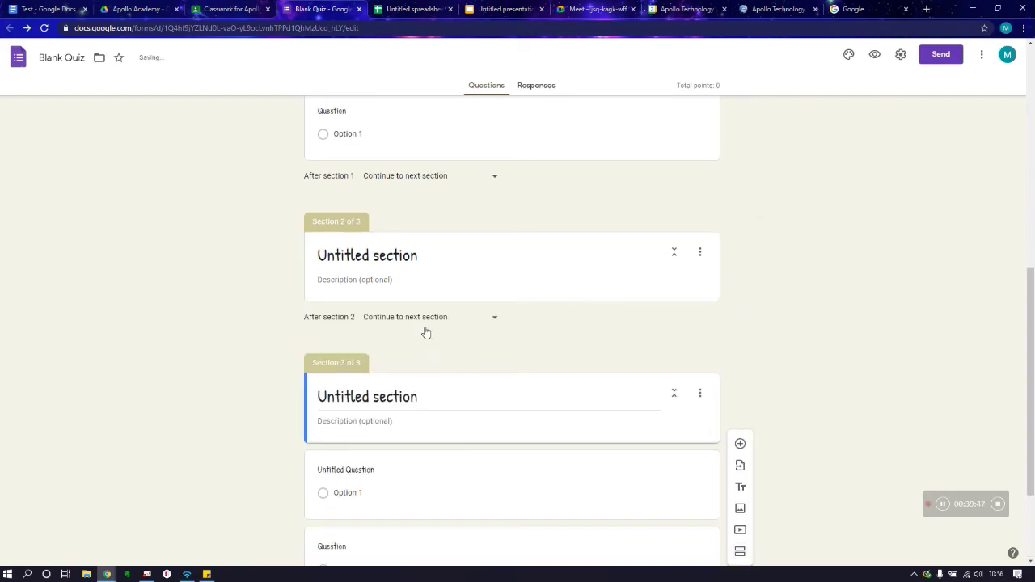
{"action": "scroll", "coordinate": [426, 332], "scroll_direction": "up", "scroll_amount": 7}
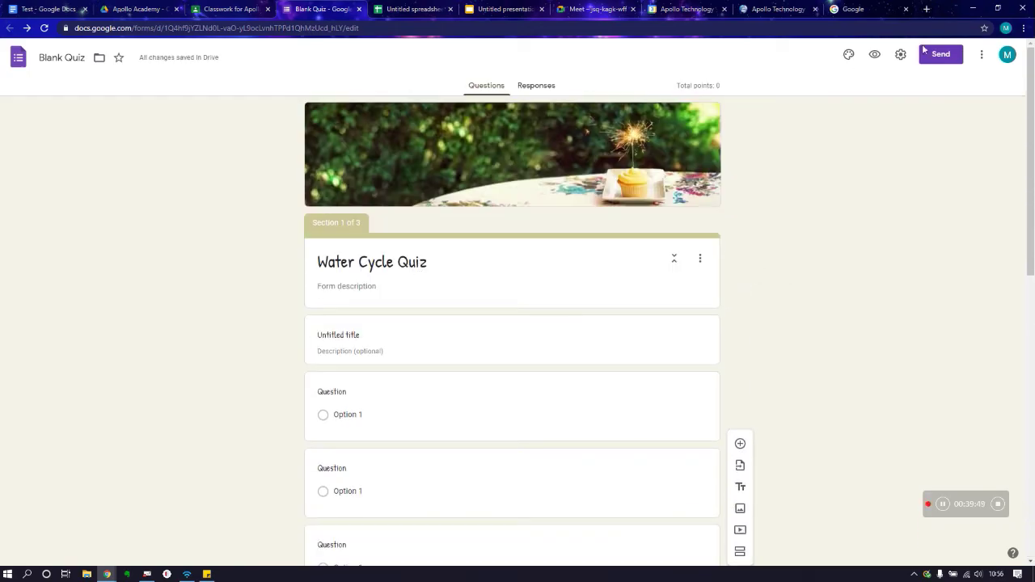
Step: Preview the quiz, go through both Next pages, submit a test response, and return to the editor
{"action": "left_click", "coordinate": [871, 57]}
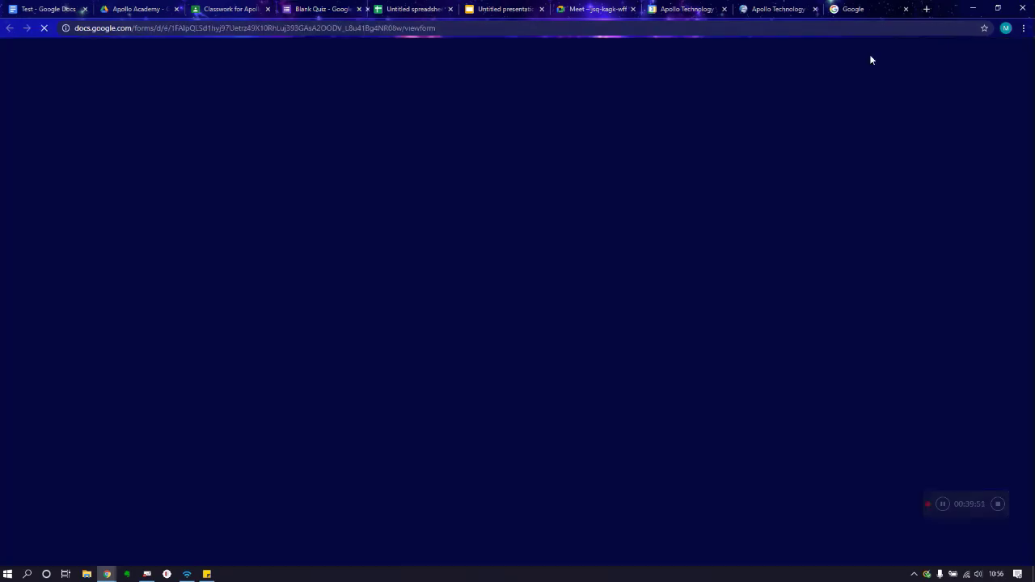
{"action": "scroll", "coordinate": [465, 174], "scroll_direction": "down", "scroll_amount": 1}
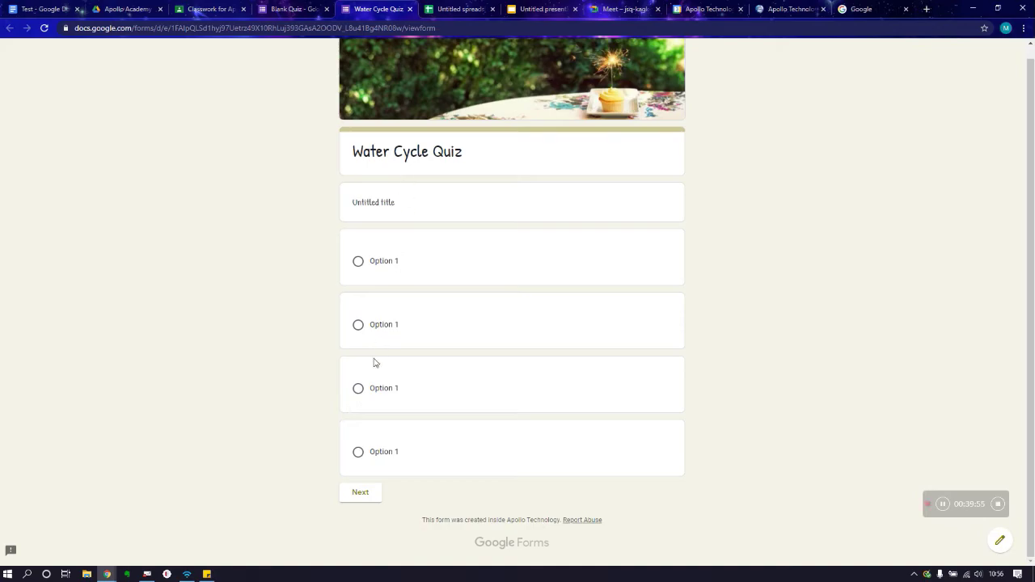
{"action": "left_click", "coordinate": [360, 496]}
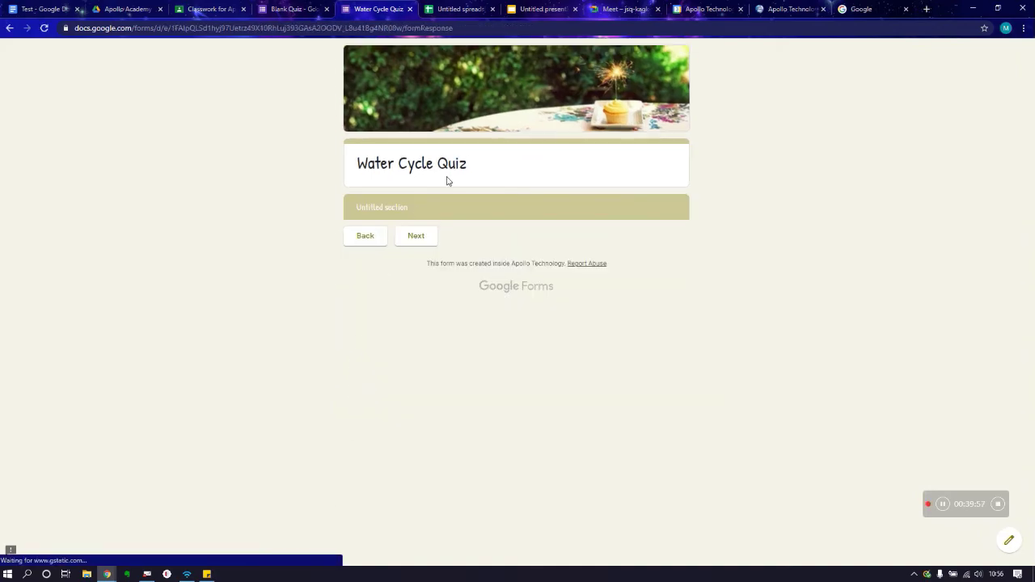
{"action": "left_click", "coordinate": [408, 235]}
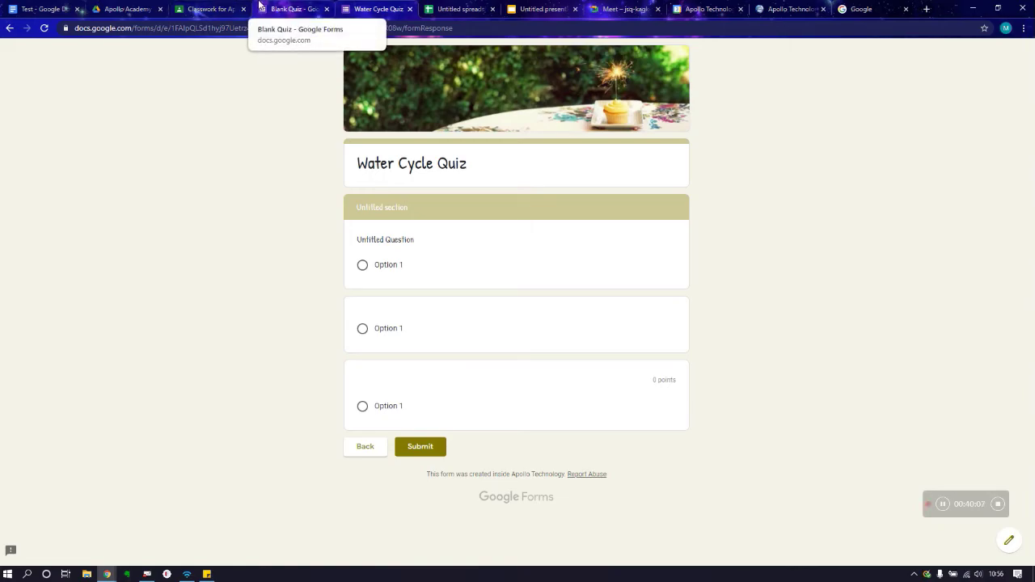
{"action": "left_click", "coordinate": [412, 447]}
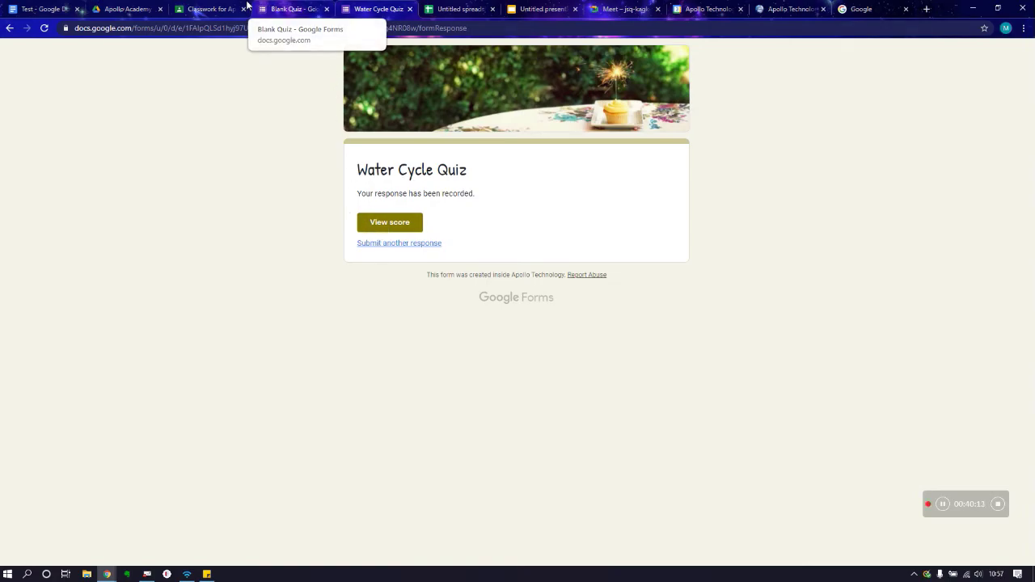
{"action": "left_click", "coordinate": [293, 8]}
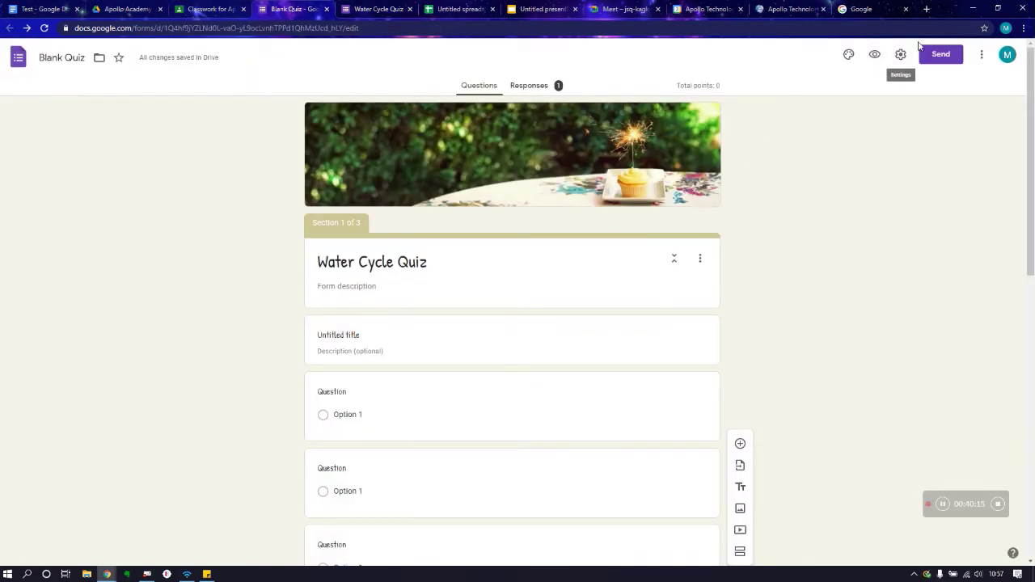
Step: Scroll through the Responses summary for the single test response
{"action": "scroll", "coordinate": [565, 192], "scroll_direction": "down", "scroll_amount": 8}
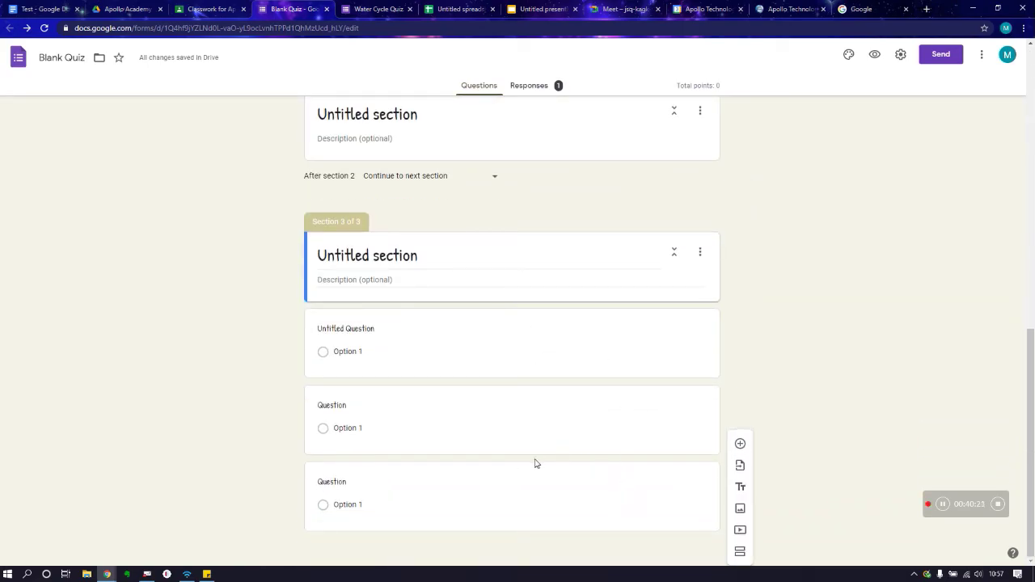
{"action": "scroll", "coordinate": [531, 370], "scroll_direction": "up", "scroll_amount": 8}
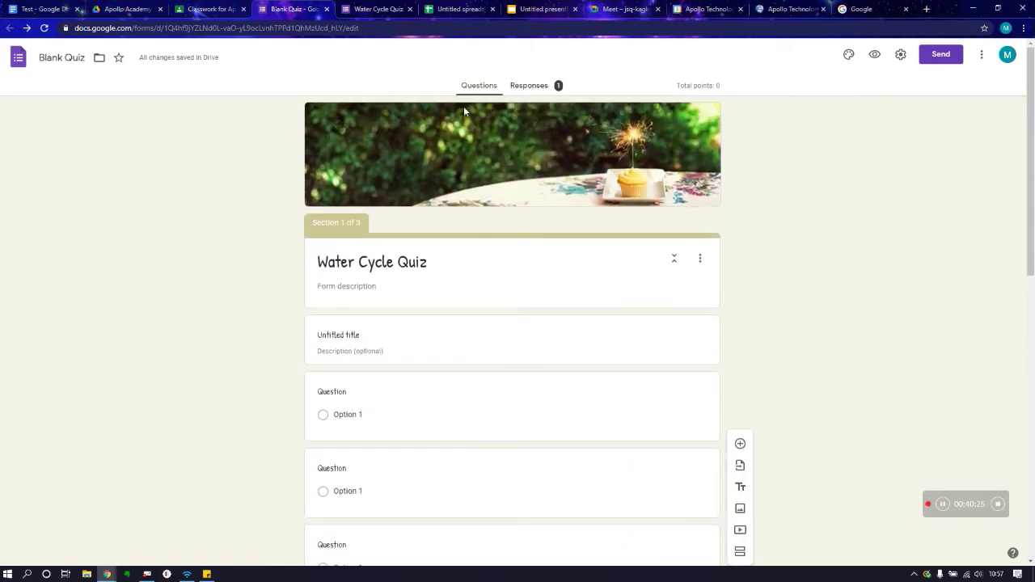
{"action": "left_click", "coordinate": [542, 88]}
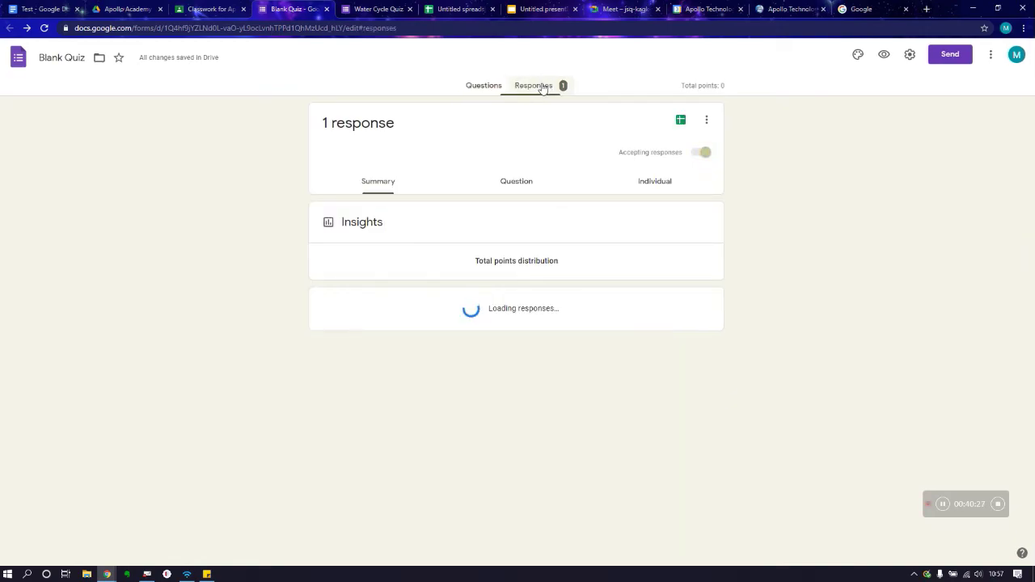
{"action": "scroll", "coordinate": [450, 287], "scroll_direction": "down", "scroll_amount": 8}
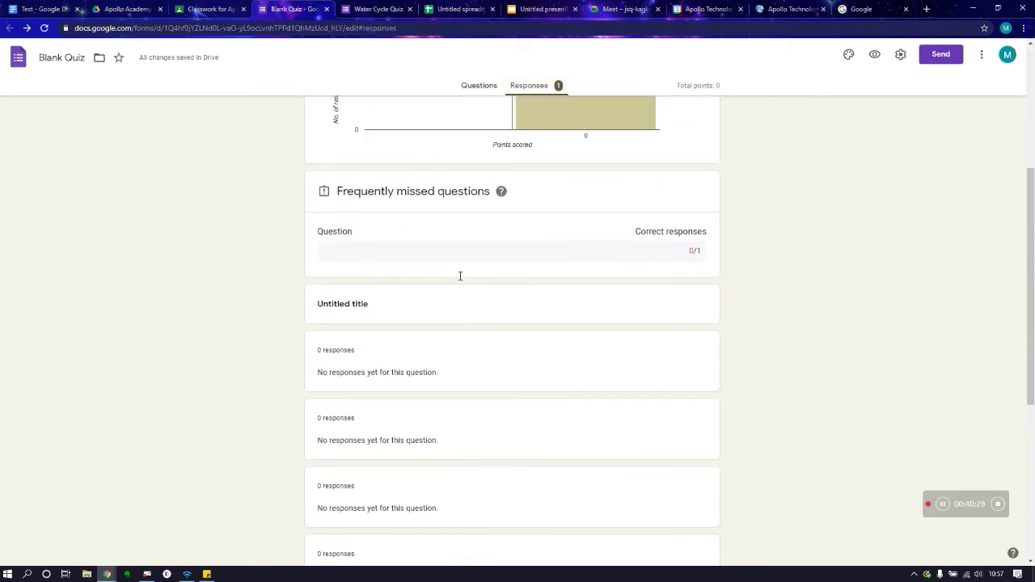
{"action": "scroll", "coordinate": [460, 276], "scroll_direction": "up", "scroll_amount": 8}
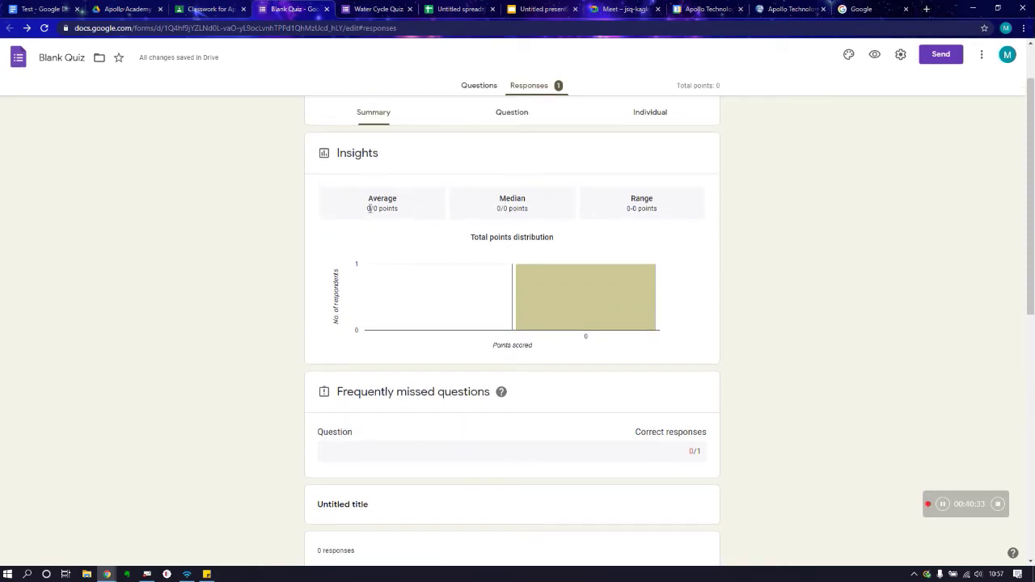
{"action": "scroll", "coordinate": [490, 301], "scroll_direction": "down", "scroll_amount": 2}
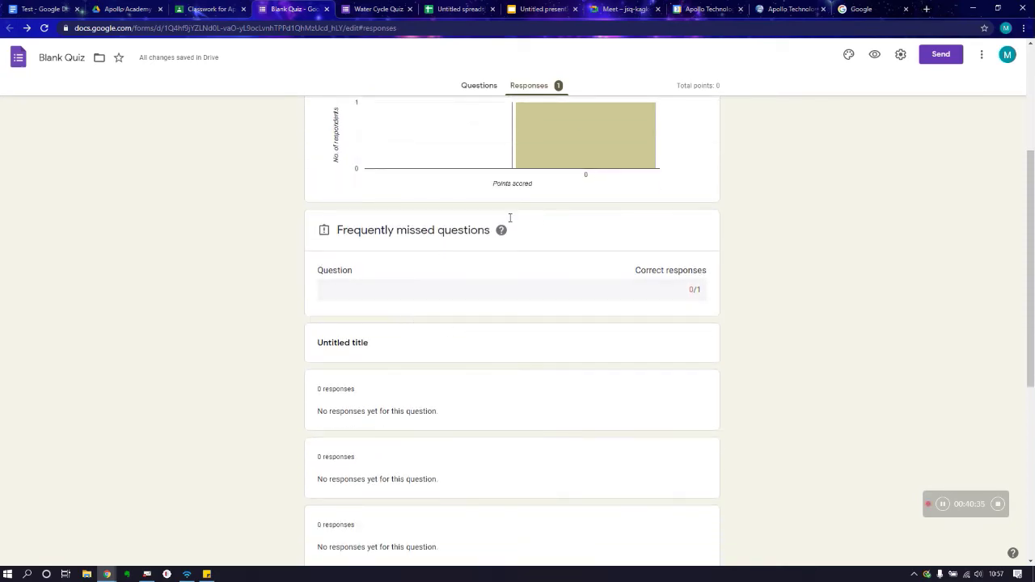
{"action": "scroll", "coordinate": [512, 377], "scroll_direction": "down", "scroll_amount": 5}
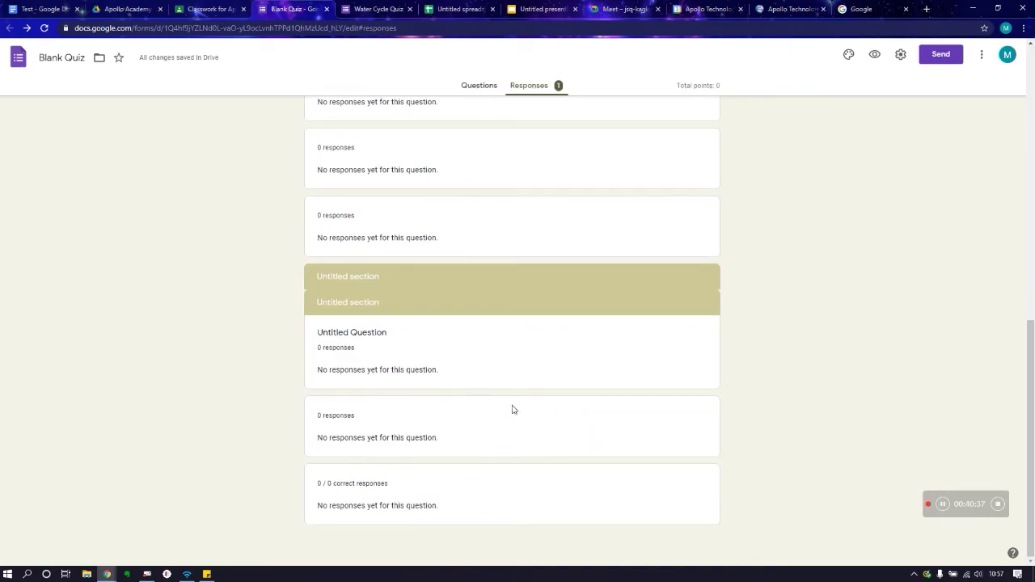
{"action": "scroll", "coordinate": [522, 402], "scroll_direction": "up", "scroll_amount": 7}
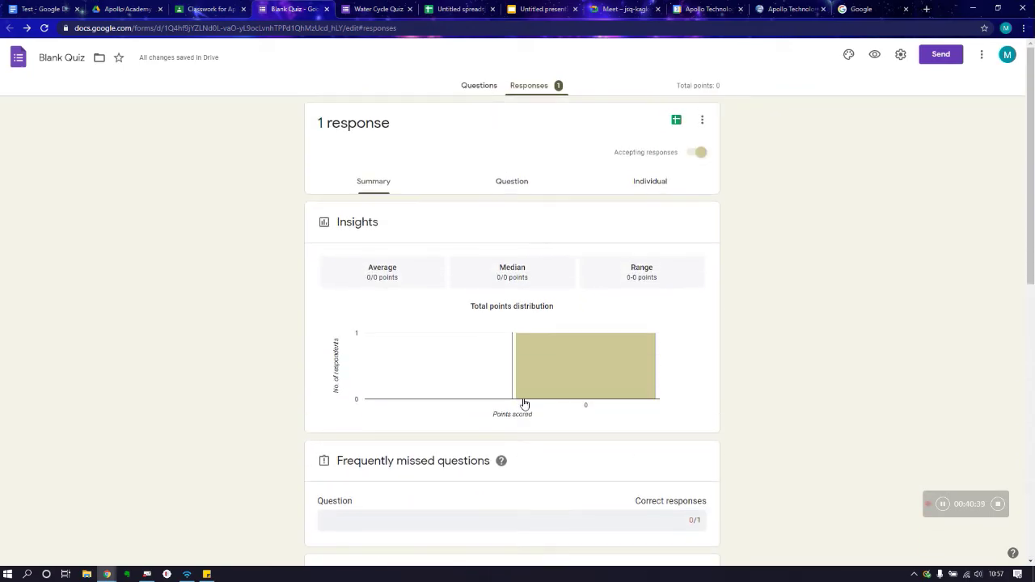
Step: Inspect the response in the Question and Individual views, scoring 0 of 0 with 'Please Try again'
{"action": "left_click", "coordinate": [515, 182]}
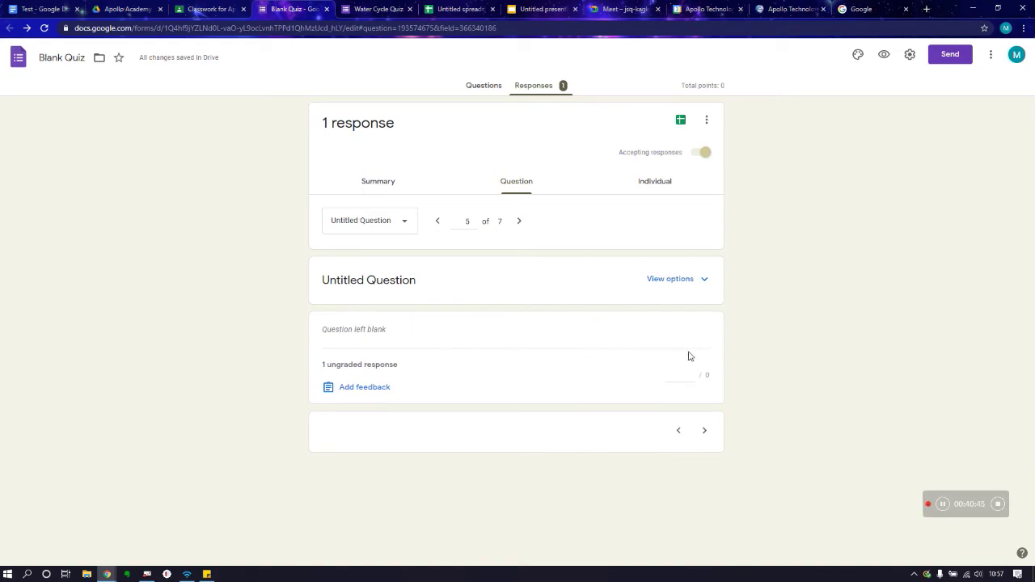
{"action": "left_click", "coordinate": [682, 181]}
{"action": "scroll", "coordinate": [485, 324], "scroll_direction": "down", "scroll_amount": 4}
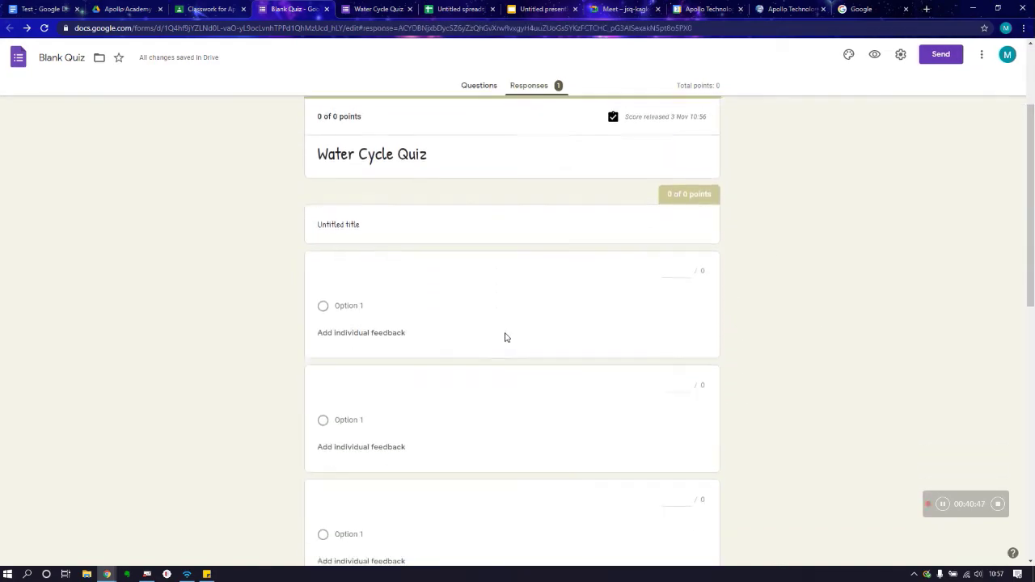
{"action": "scroll", "coordinate": [503, 352], "scroll_direction": "down", "scroll_amount": 5}
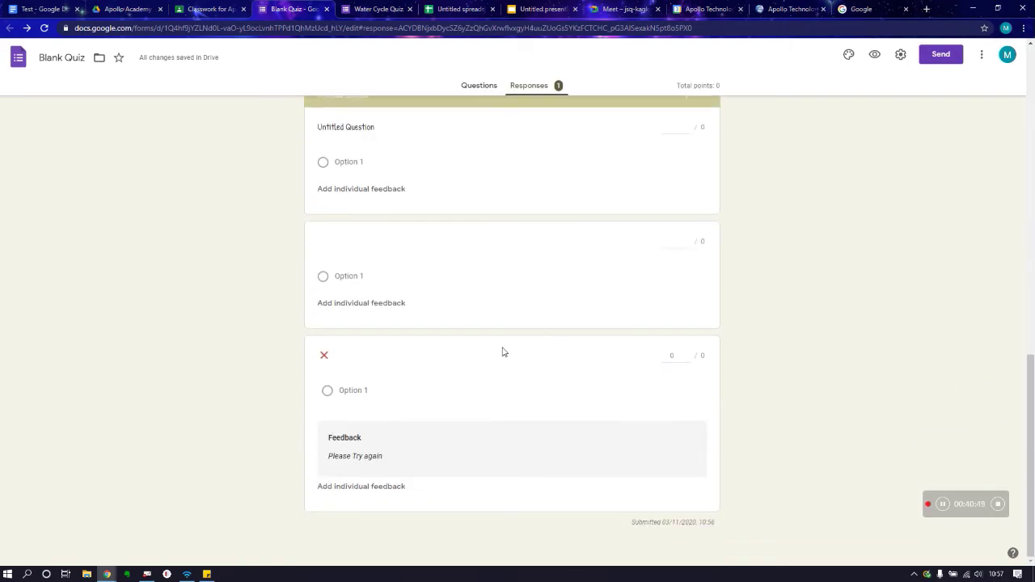
{"action": "scroll", "coordinate": [503, 352], "scroll_direction": "up", "scroll_amount": 10}
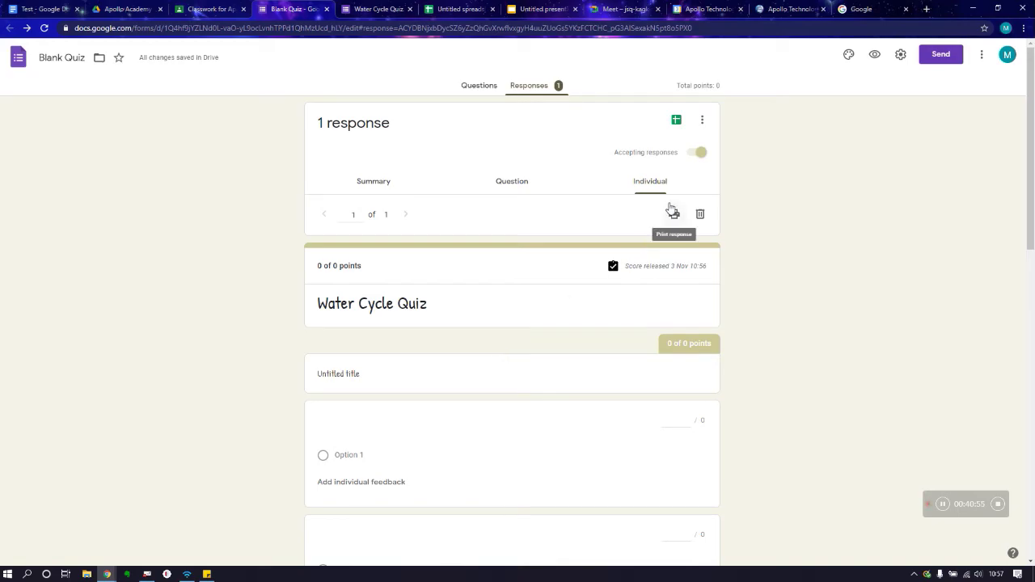
Step: Link the quiz responses to a new 'Blank Quiz (Responses)' spreadsheet
{"action": "left_click", "coordinate": [678, 122]}
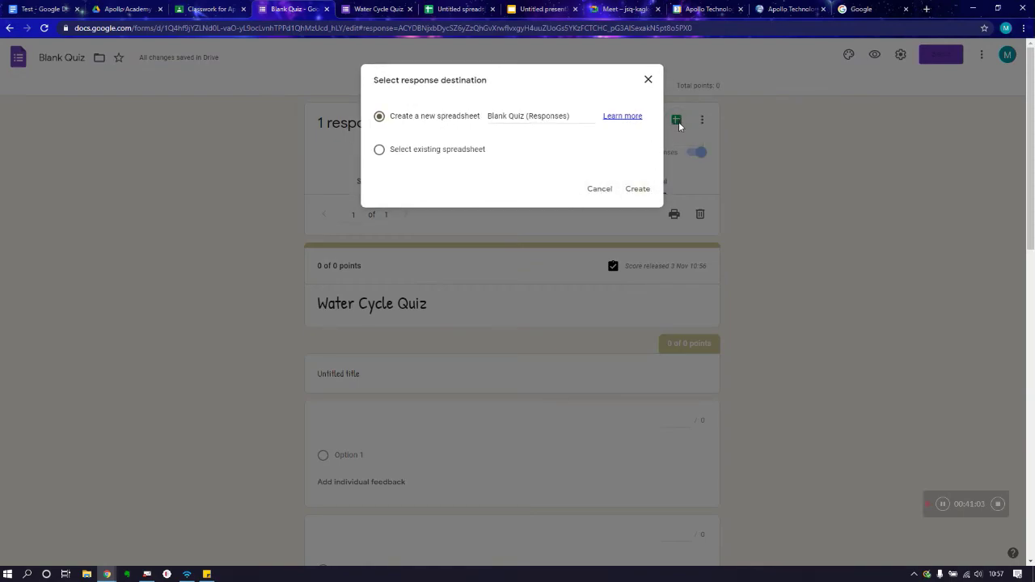
{"action": "left_click", "coordinate": [637, 188]}
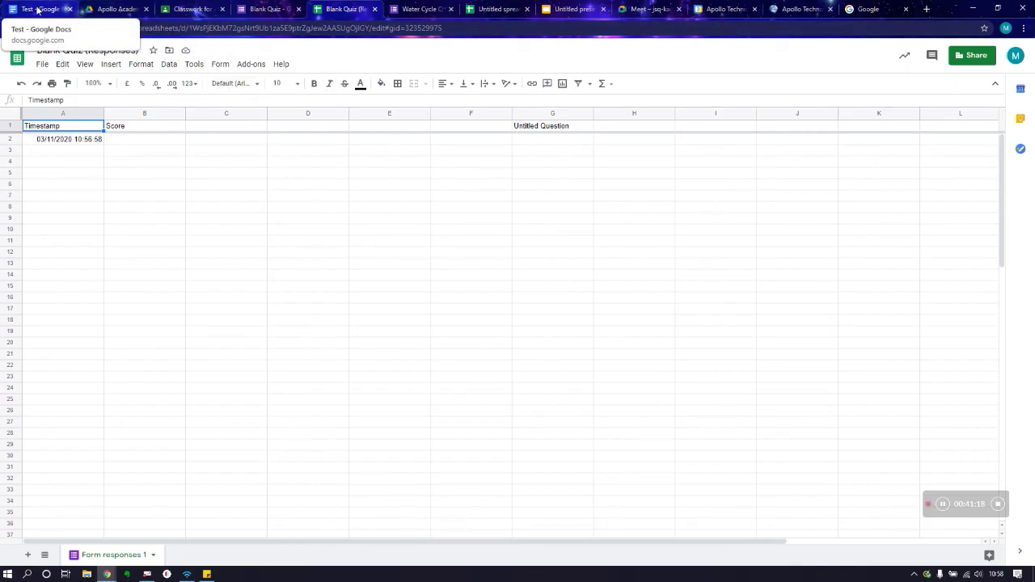
Step: Return to the Water Cycle Pop Quiz draft in Classroom and assign it to all students now
{"action": "left_click", "coordinate": [117, 8]}
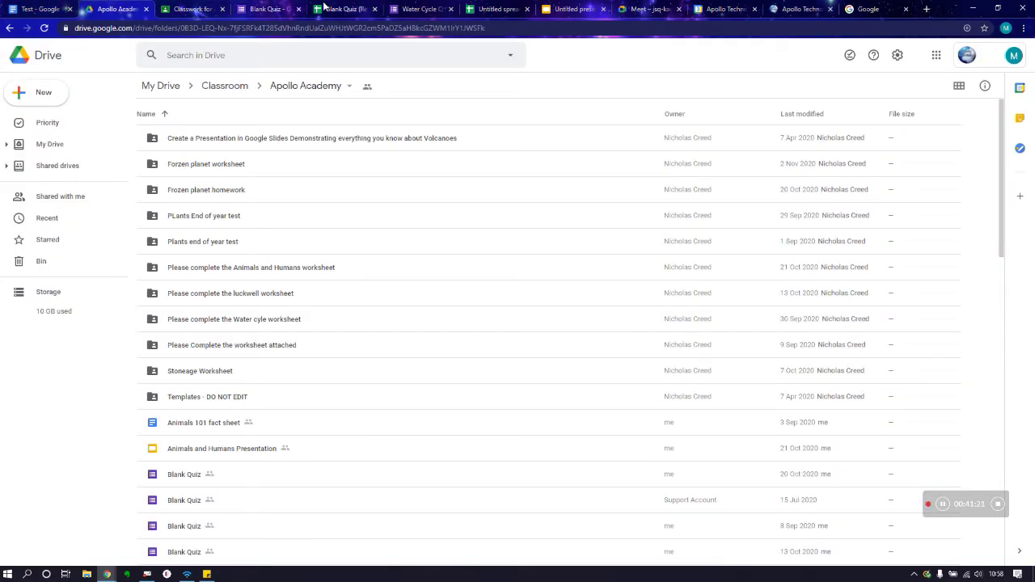
{"action": "left_click", "coordinate": [405, 10]}
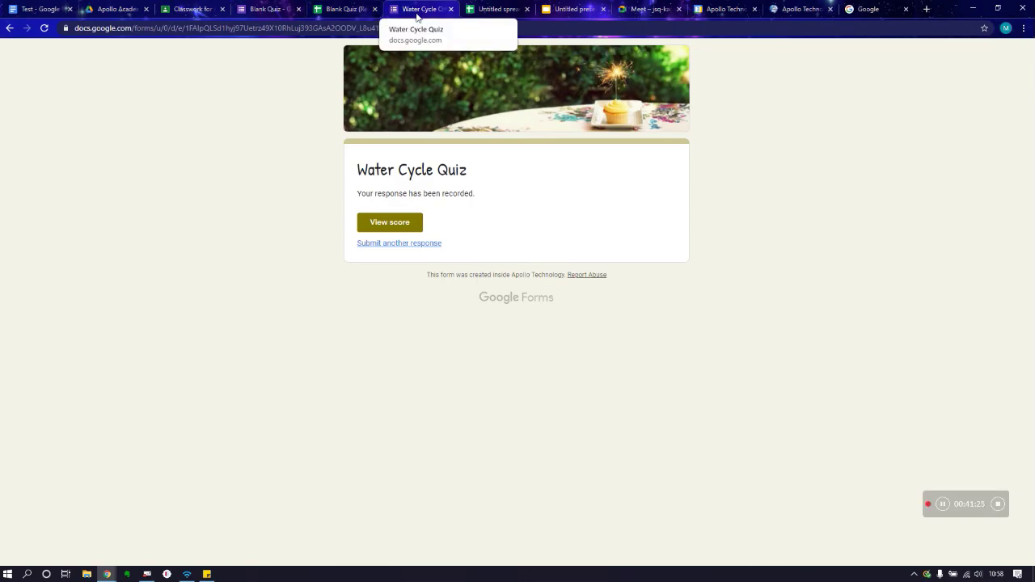
{"action": "left_click", "coordinate": [183, 8]}
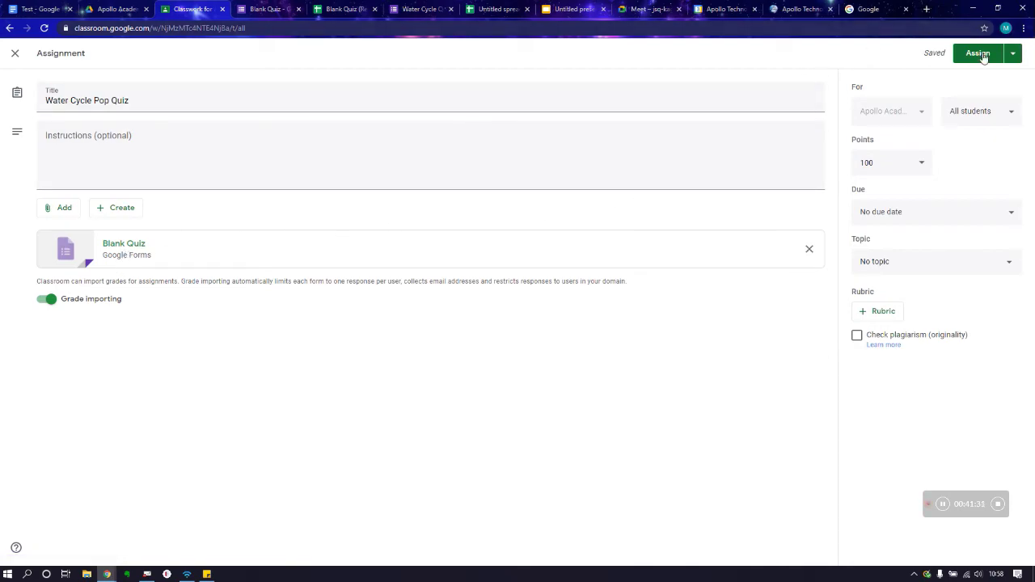
{"action": "left_click", "coordinate": [1013, 53]}
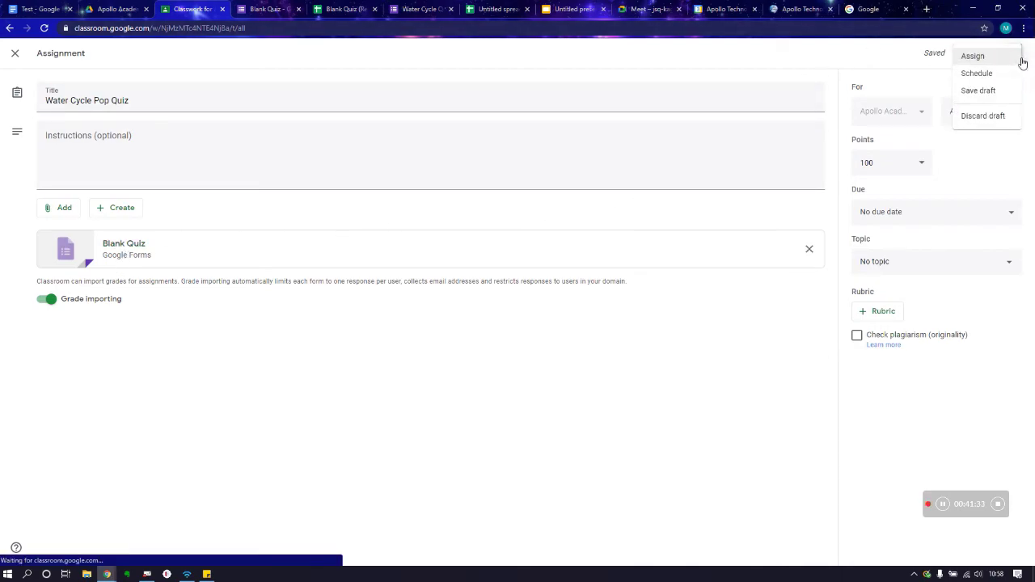
{"action": "key", "text": "Return"}
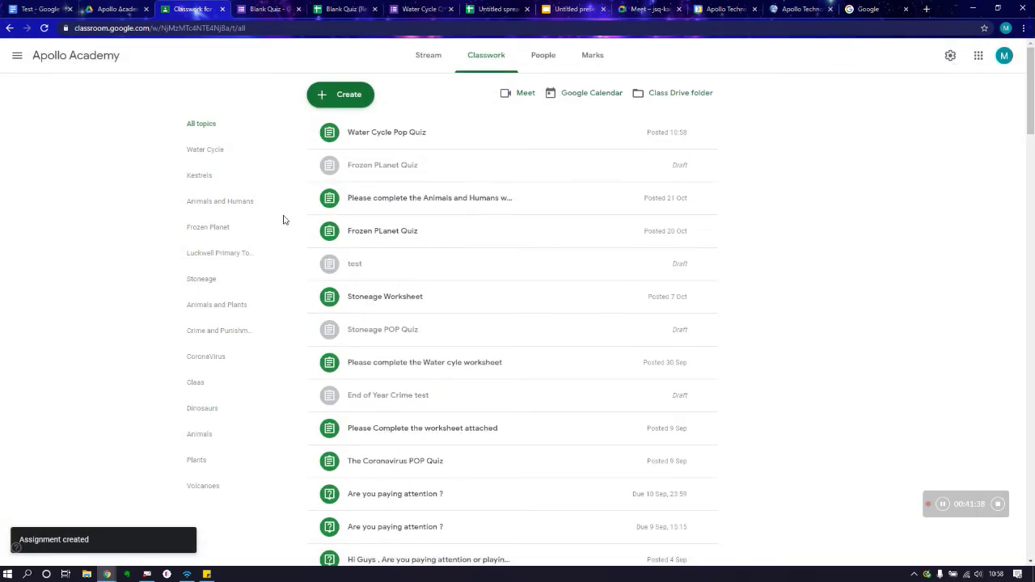
{"action": "left_click", "coordinate": [419, 58]}
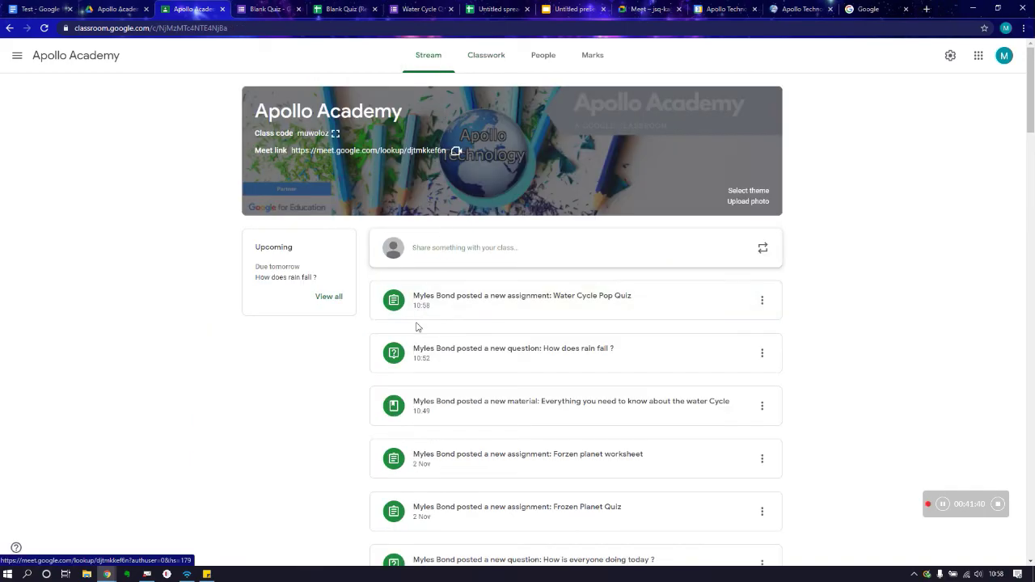
{"action": "left_click", "coordinate": [510, 304]}
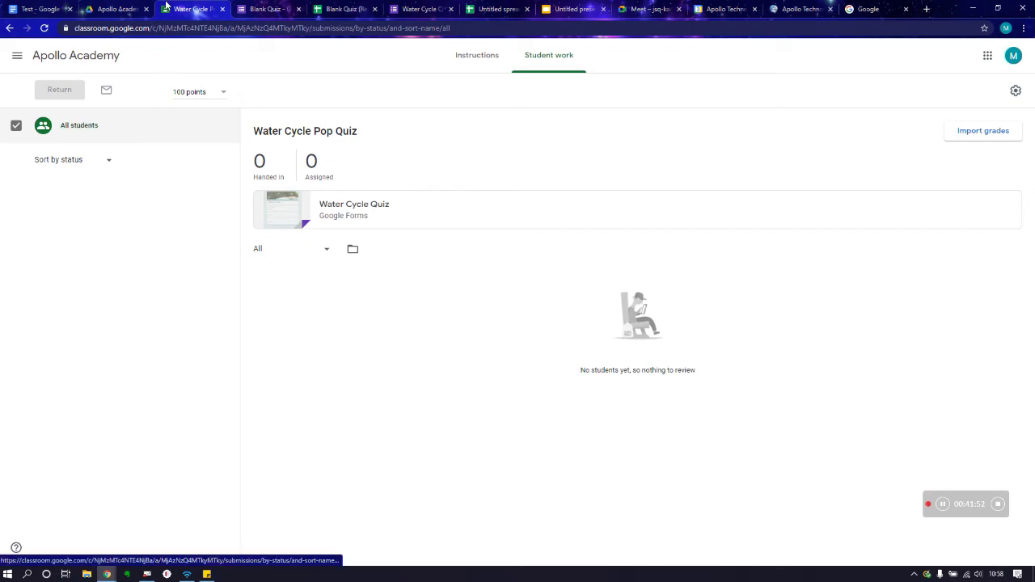
{"action": "left_click", "coordinate": [10, 27]}
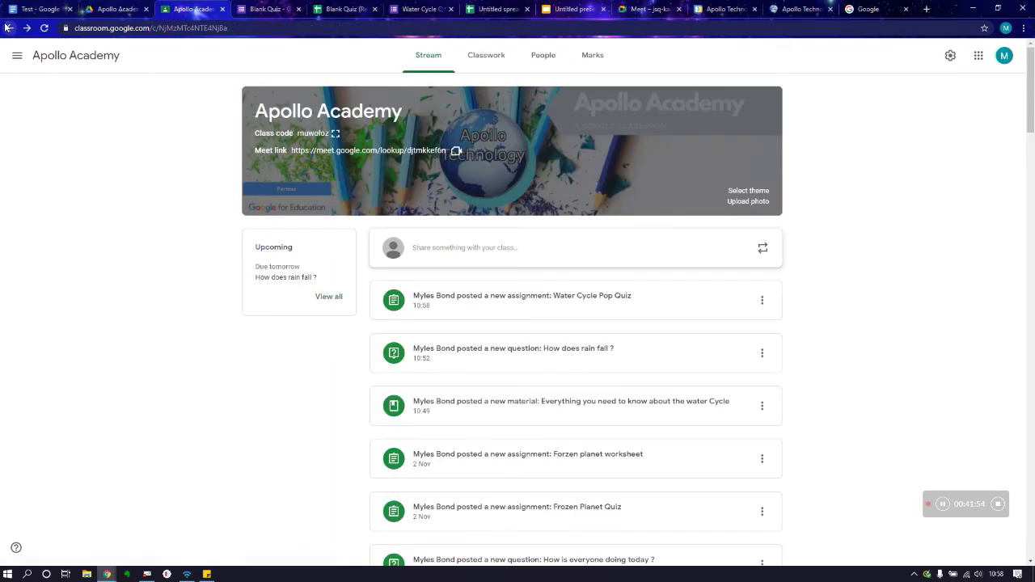
{"action": "left_click", "coordinate": [486, 57]}
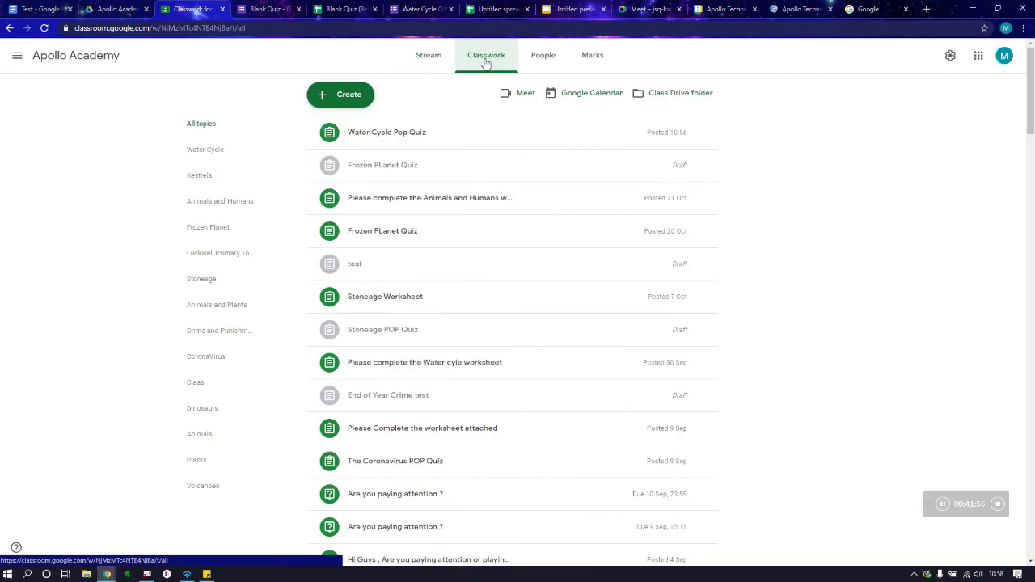
Step: Create an assignment titled 'Water Cycle Worksheet' with instructions 'Please complete' and bring up the file picker
{"action": "left_click", "coordinate": [327, 97]}
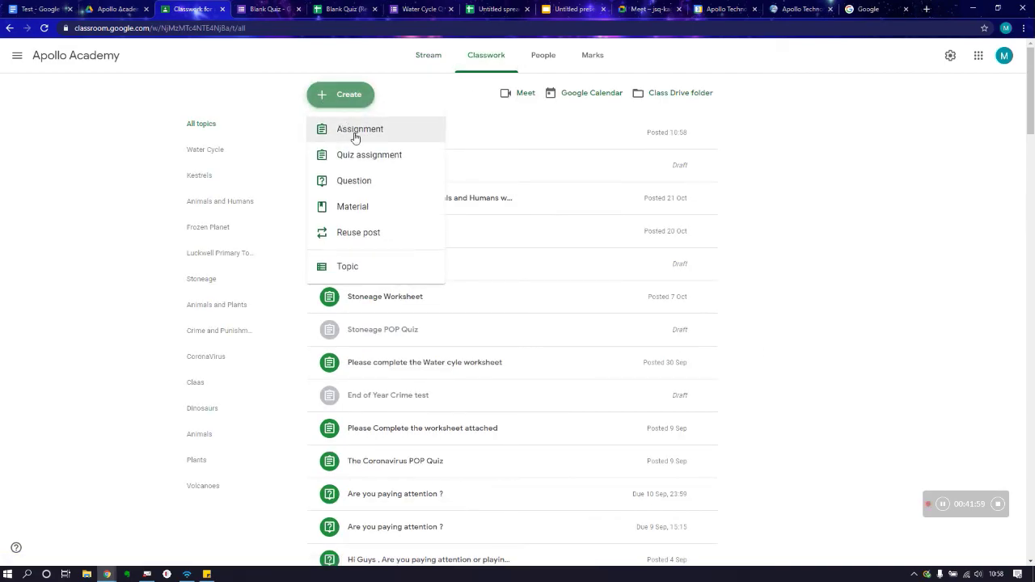
{"action": "left_click", "coordinate": [354, 137]}
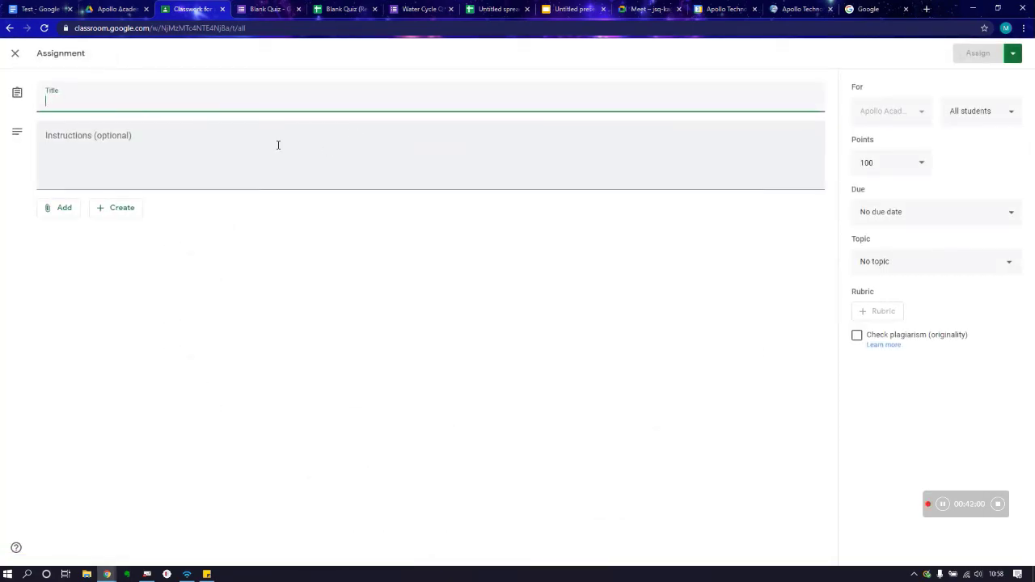
{"action": "type", "text": "Water"}
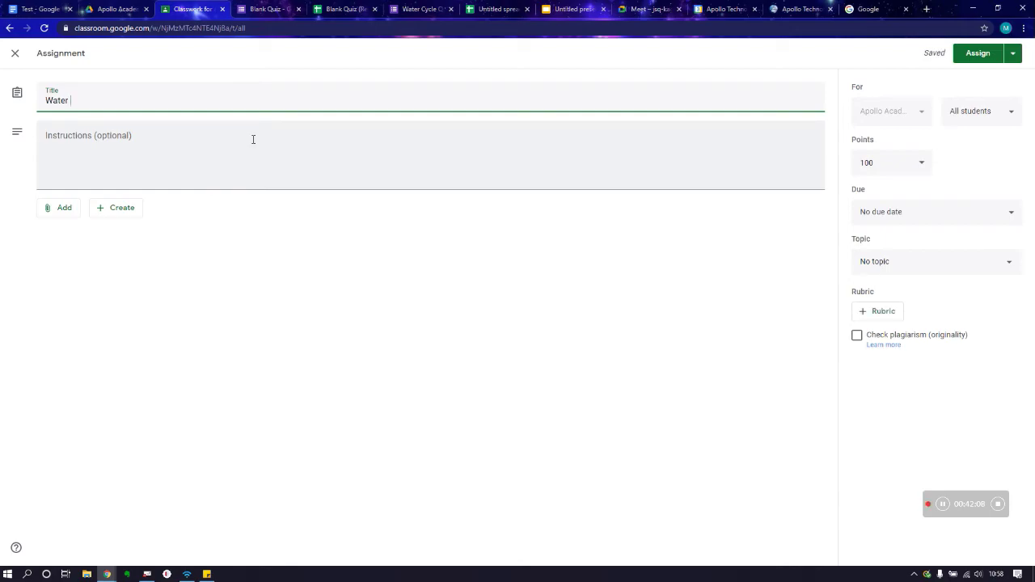
{"action": "type", "text": "Cycle Worksheet"}
{"action": "left_click", "coordinate": [253, 139]}
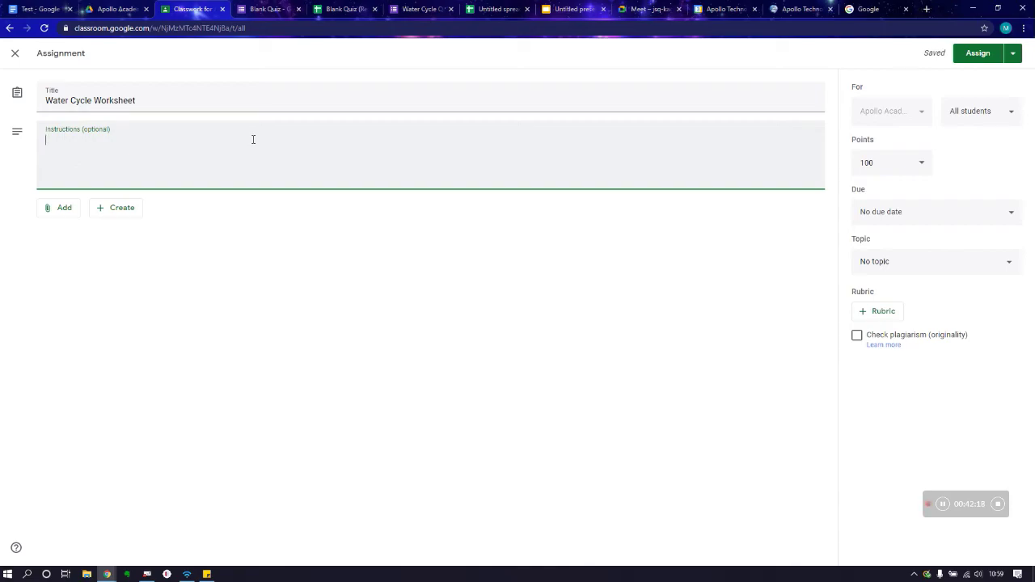
{"action": "type", "text": "POI"}
{"action": "left_click", "coordinate": [58, 207]}
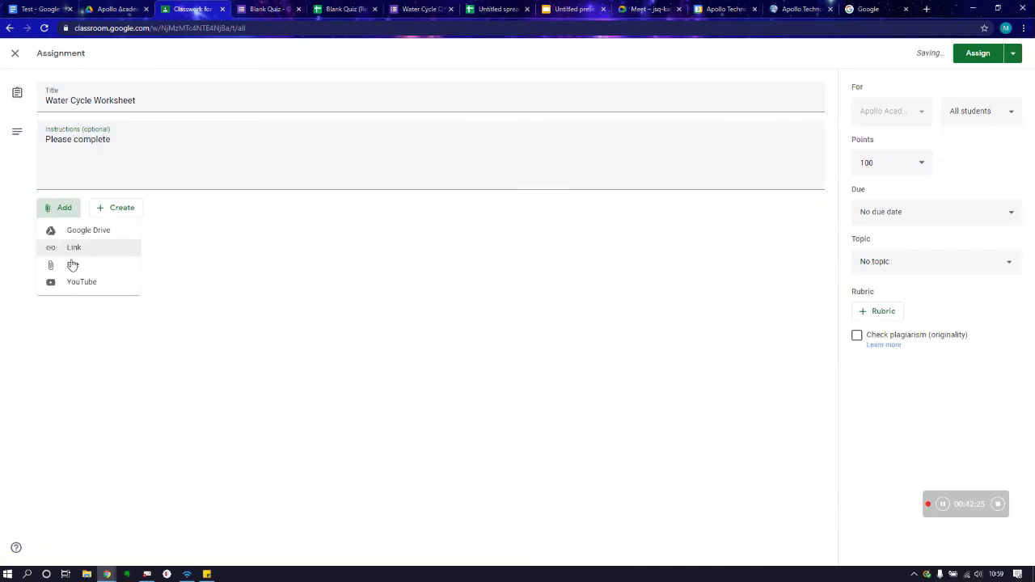
{"action": "left_click", "coordinate": [85, 266]}
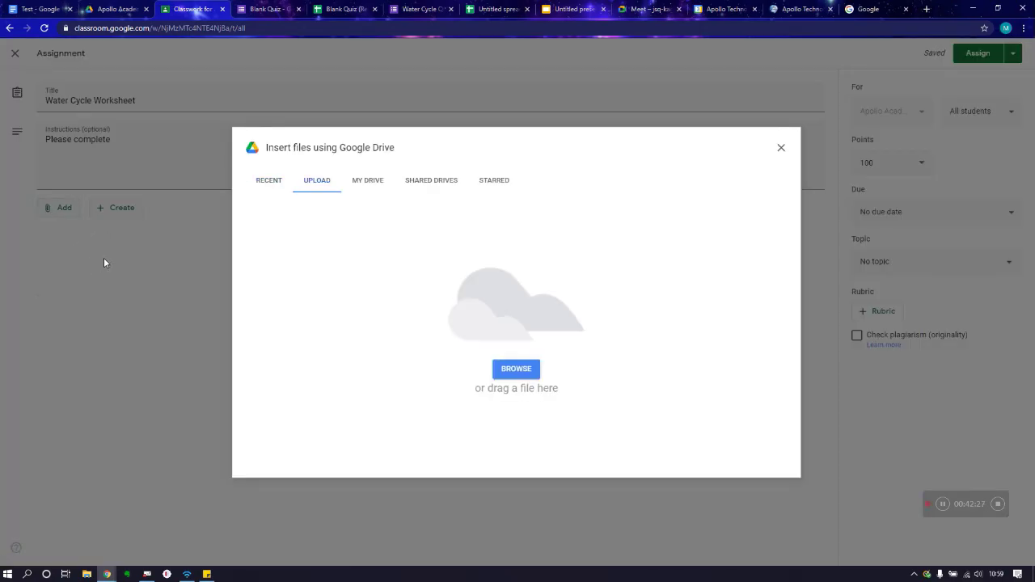
Step: Insert the Test document from the Recent Drive files as the worksheet's attachment
{"action": "left_click", "coordinate": [269, 182]}
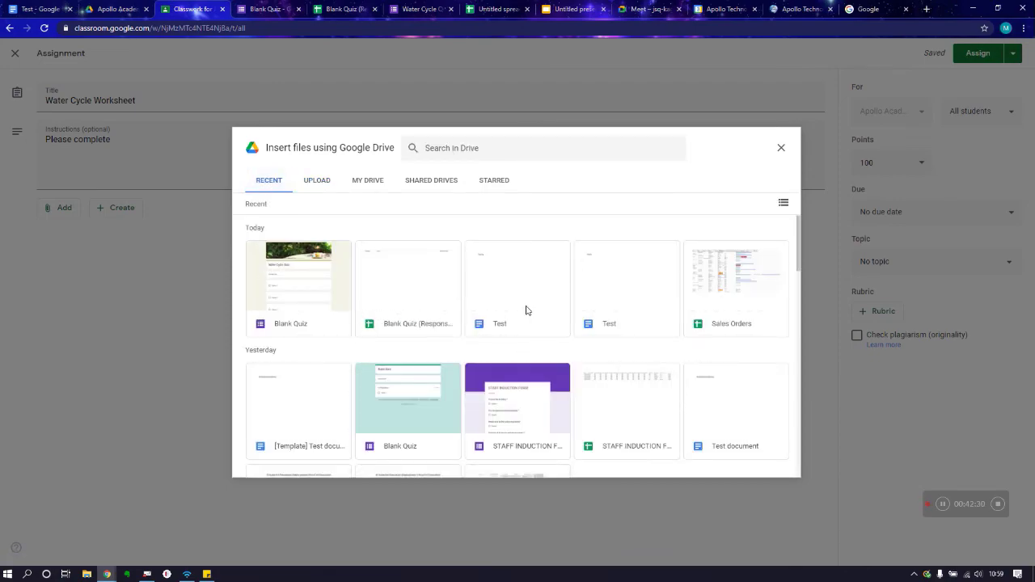
{"action": "left_click", "coordinate": [529, 309]}
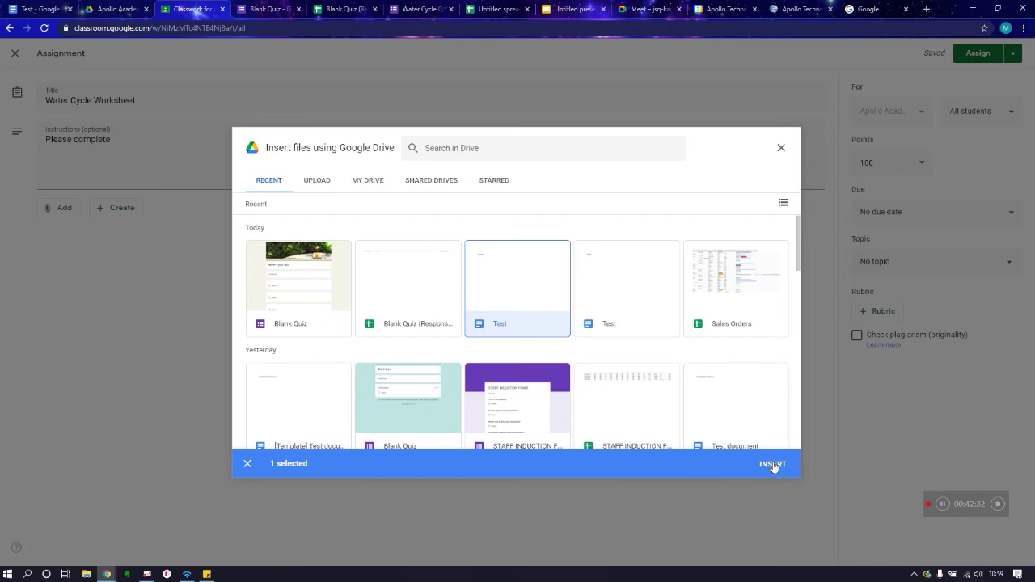
{"action": "left_click", "coordinate": [772, 464]}
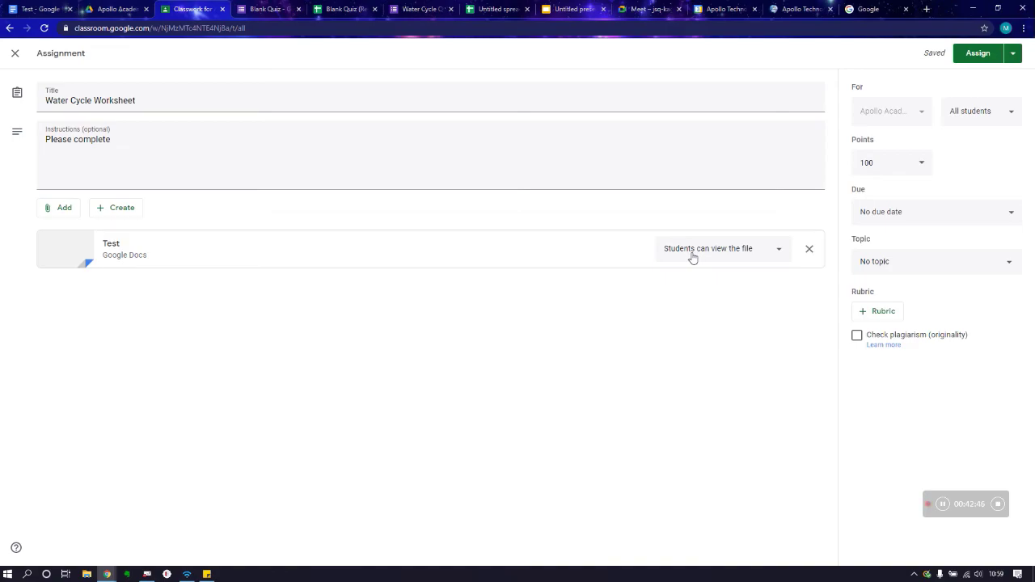
Step: Set the attached Test document to 'Make a copy for each student'
{"action": "left_click", "coordinate": [692, 258]}
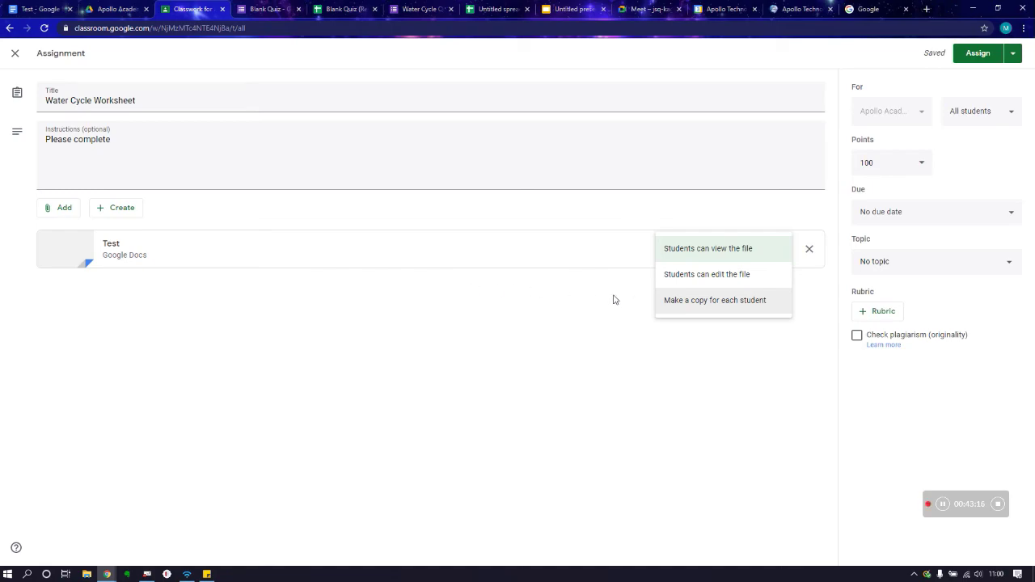
{"action": "left_click", "coordinate": [704, 303]}
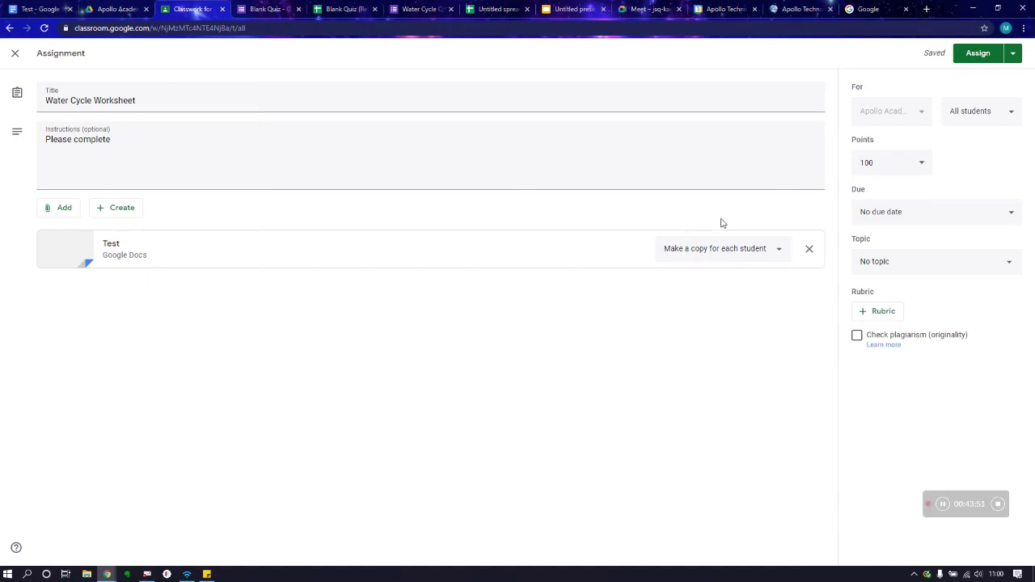
Step: Make the assignment Unmarked with no due date, under the Water Cycle topic
{"action": "left_click", "coordinate": [913, 164]}
{"action": "left_click", "coordinate": [873, 189]}
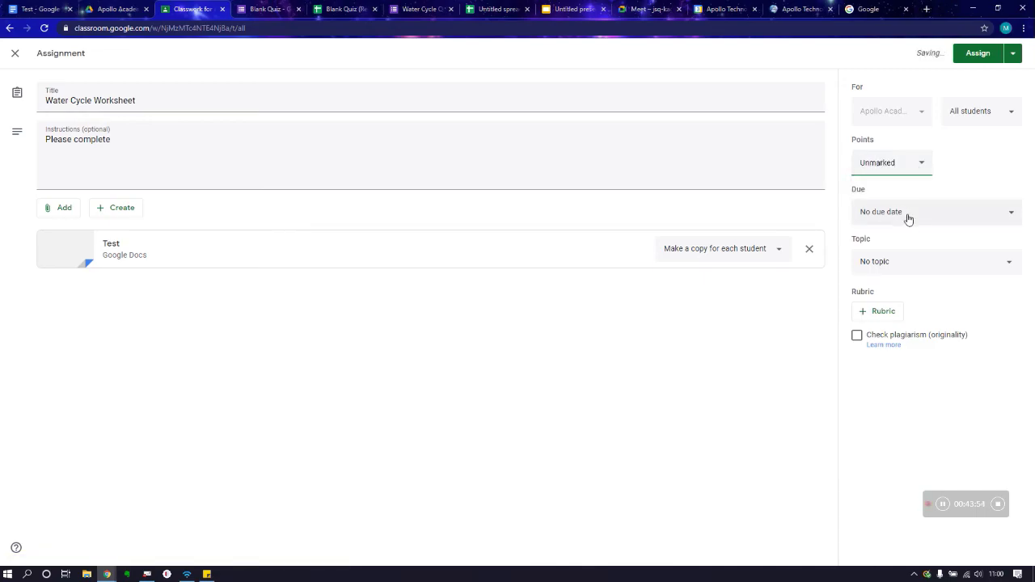
{"action": "left_click", "coordinate": [906, 217]}
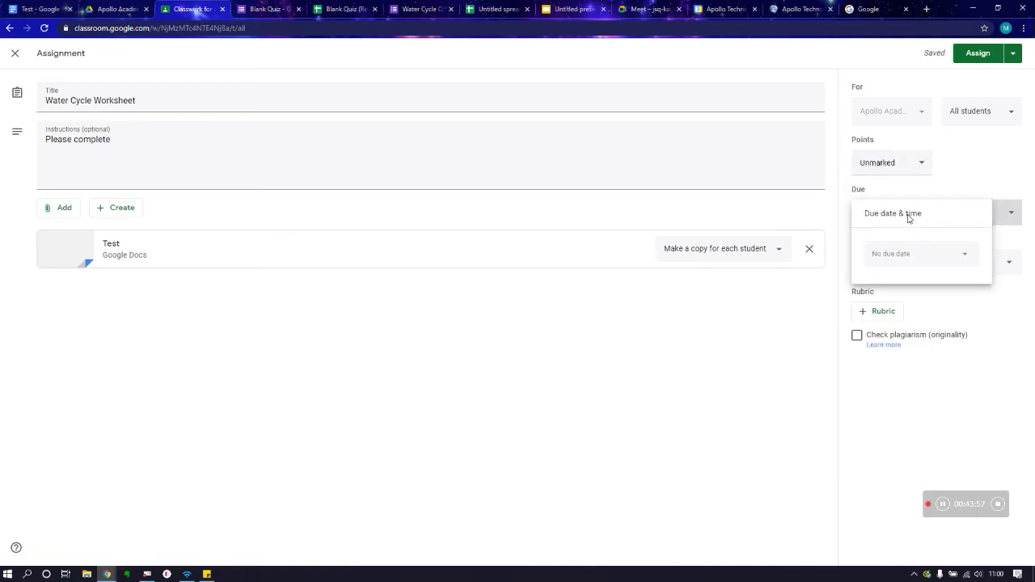
{"action": "left_click", "coordinate": [973, 172]}
{"action": "left_click", "coordinate": [932, 267]}
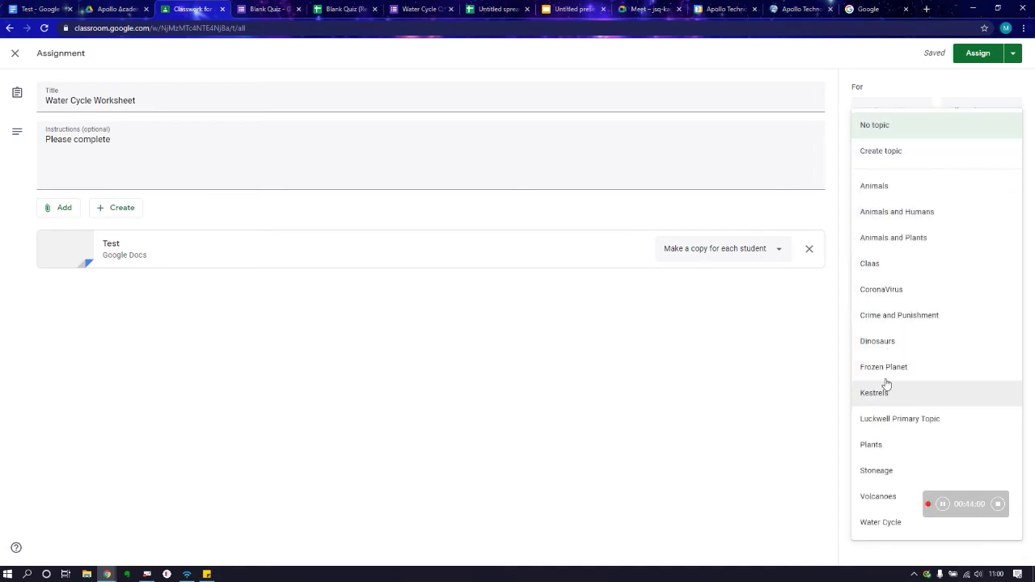
{"action": "left_click", "coordinate": [881, 525]}
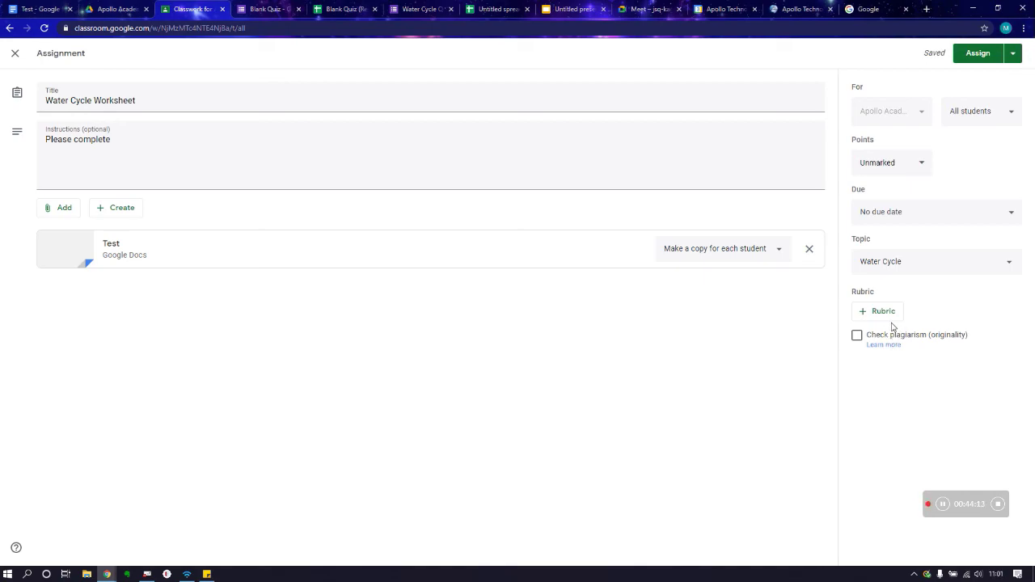
Step: Assign the Water Cycle Worksheet to the class
{"action": "left_click", "coordinate": [1013, 53]}
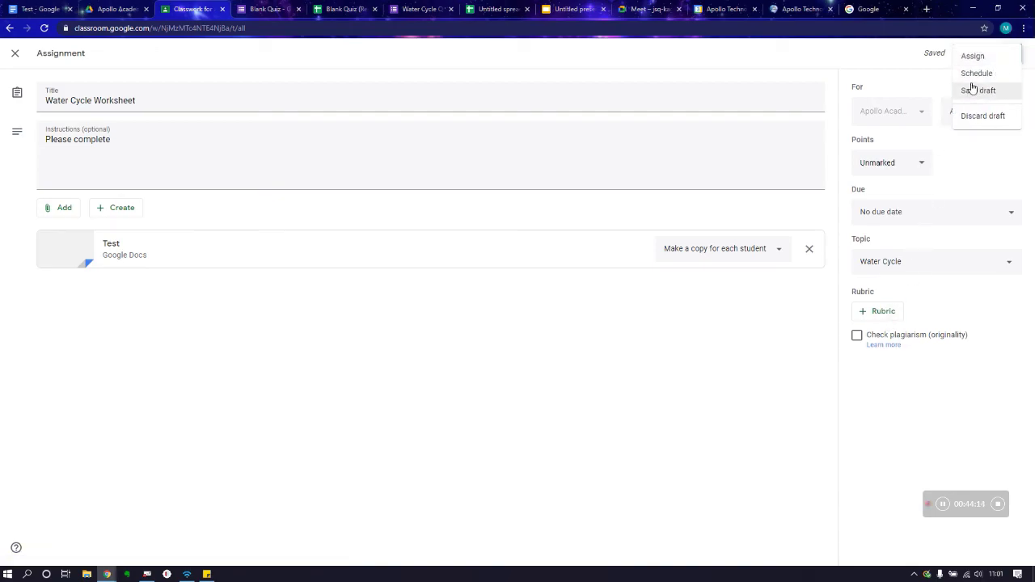
{"action": "left_click", "coordinate": [887, 62]}
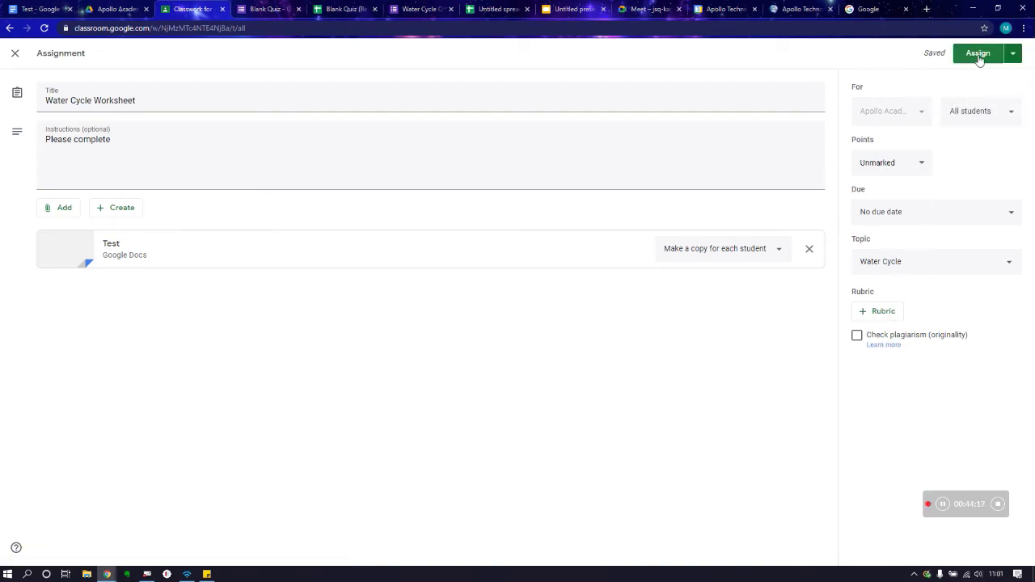
{"action": "left_click", "coordinate": [985, 56]}
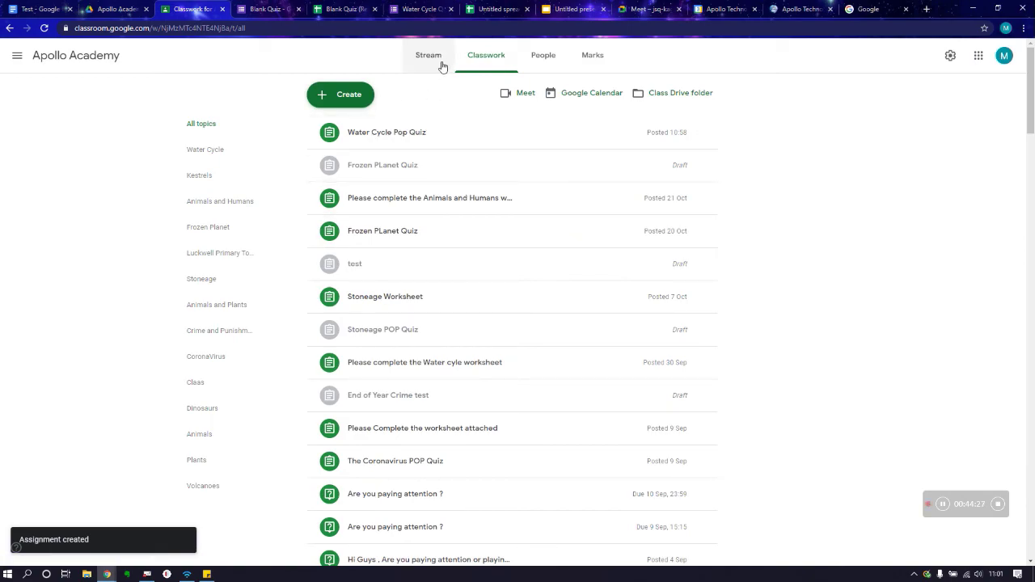
Step: Expand the Water Cycle Worksheet post under its topic and view its student work
{"action": "scroll", "coordinate": [577, 441], "scroll_direction": "down", "scroll_amount": 6}
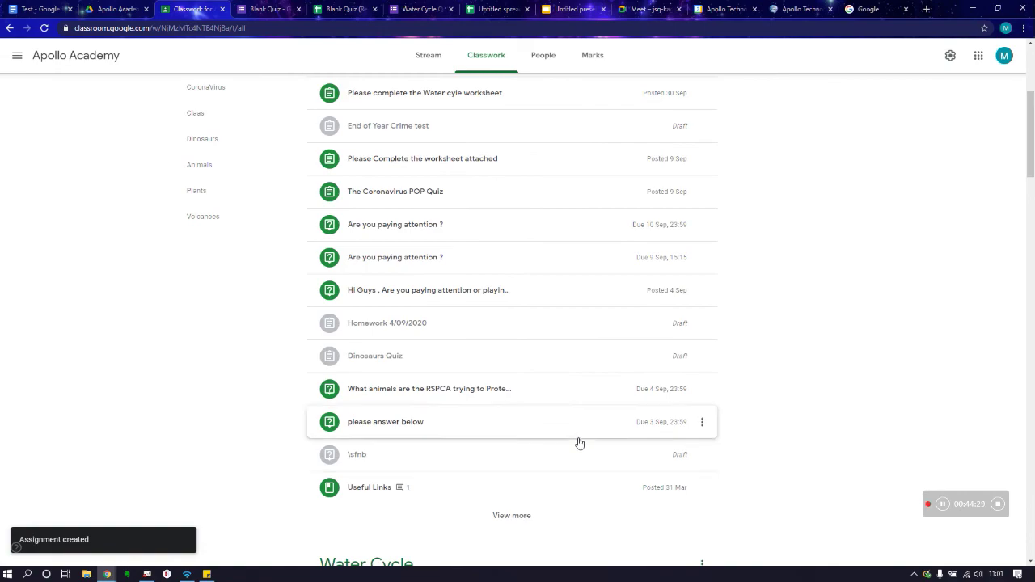
{"action": "left_click", "coordinate": [447, 389]}
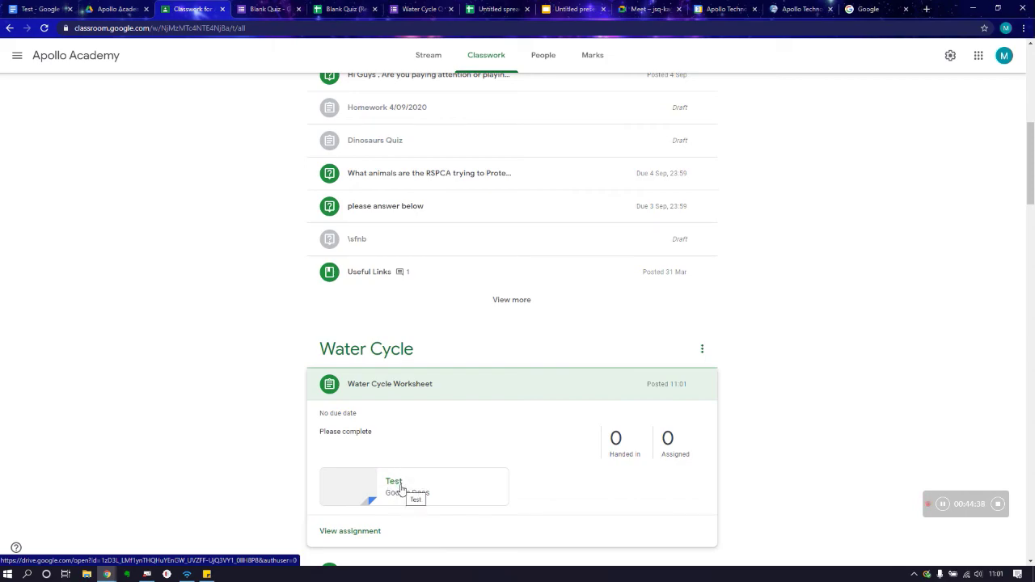
{"action": "left_click", "coordinate": [354, 533]}
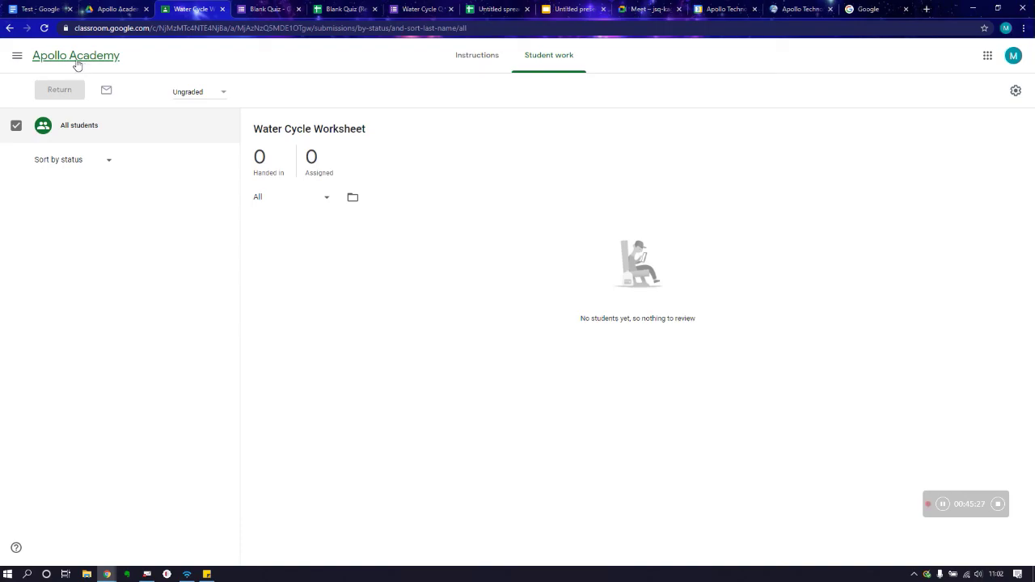
Step: Return to Classwork, then switch to the class Stream and scroll through its posts
{"action": "left_click", "coordinate": [8, 30]}
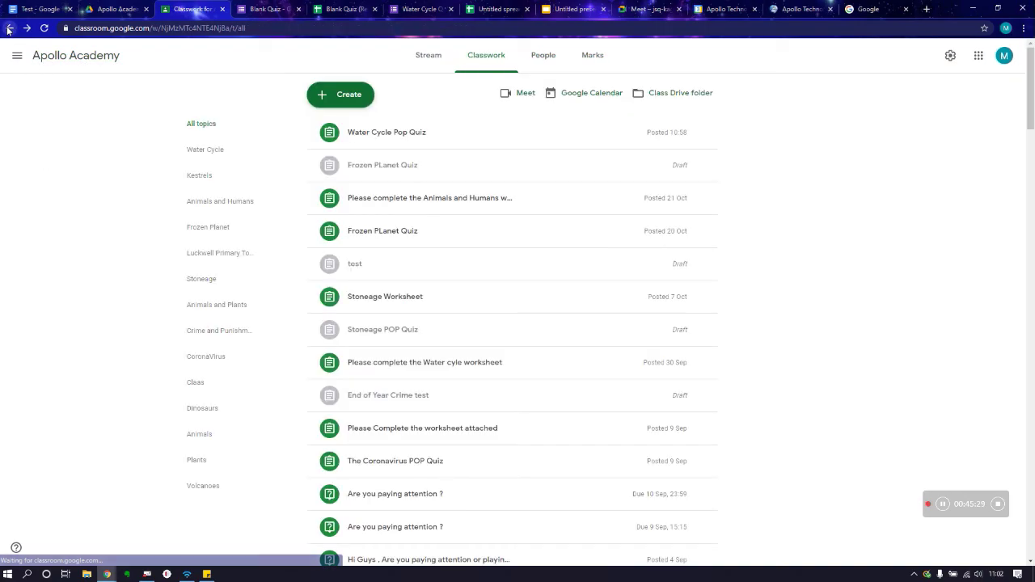
{"action": "left_click", "coordinate": [351, 95]}
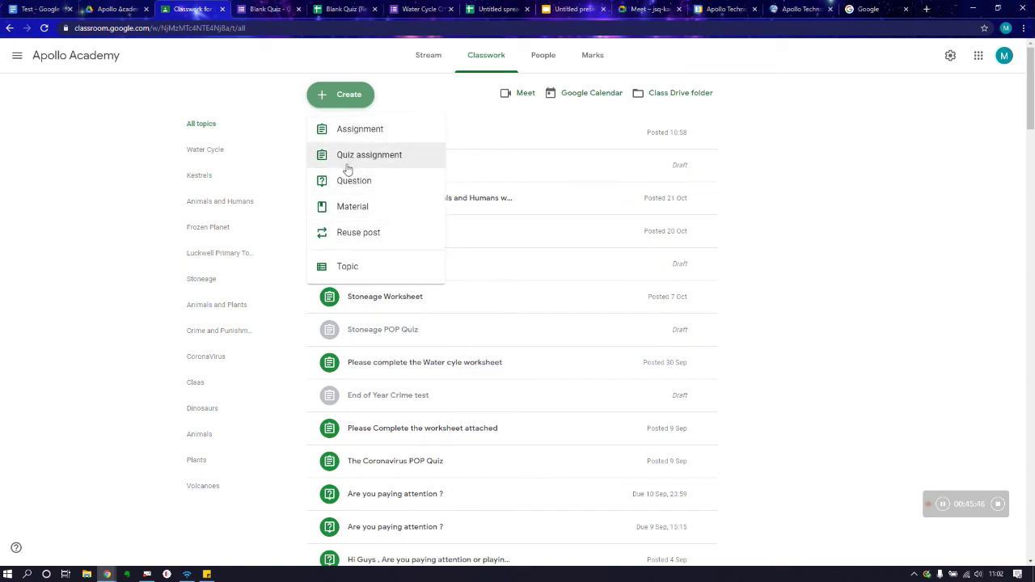
{"action": "left_click", "coordinate": [418, 62]}
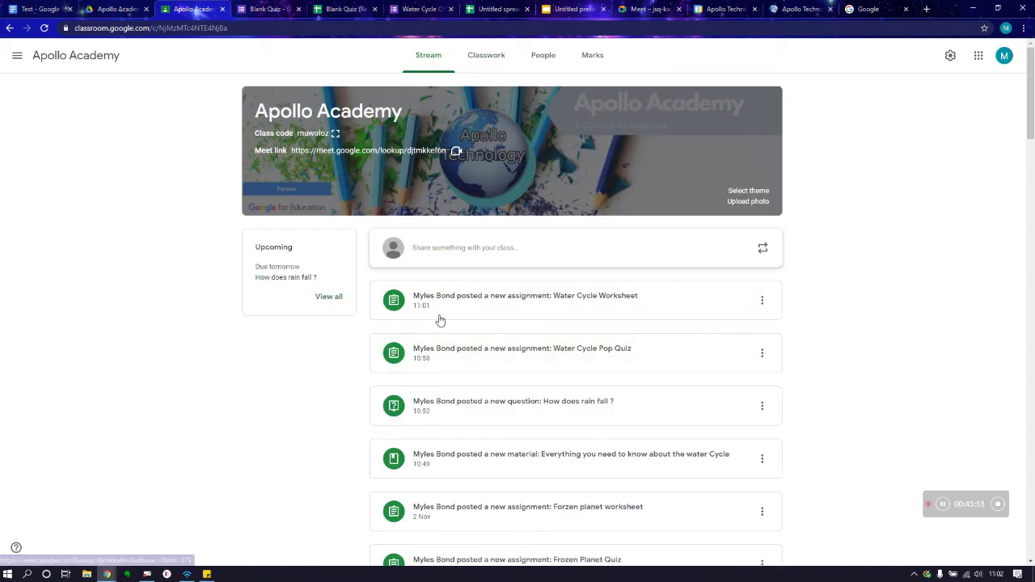
{"action": "scroll", "coordinate": [450, 315], "scroll_direction": "down", "scroll_amount": 3}
{"action": "scroll", "coordinate": [449, 295], "scroll_direction": "up", "scroll_amount": 2}
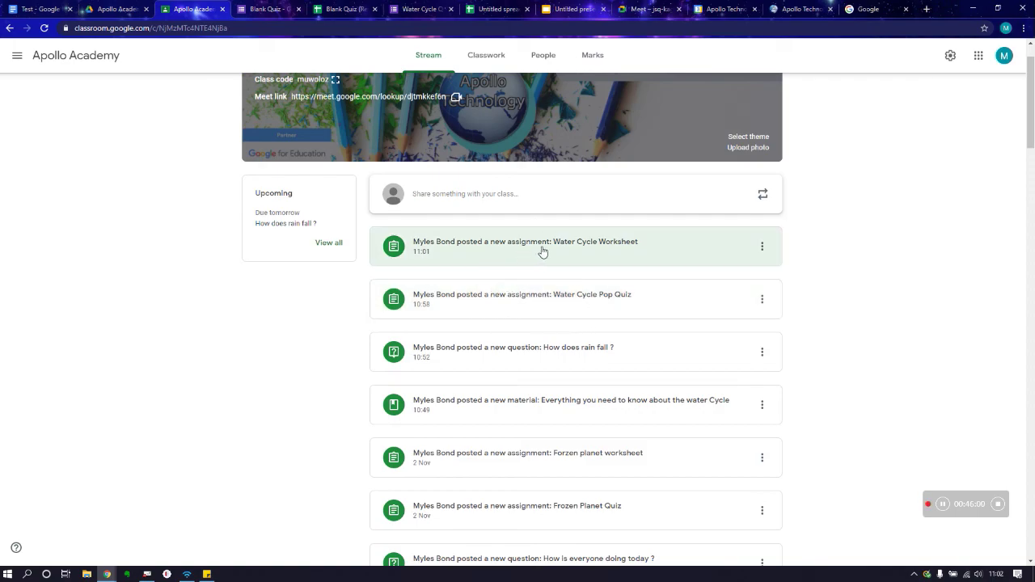
{"action": "scroll", "coordinate": [542, 253], "scroll_direction": "up", "scroll_amount": 1}
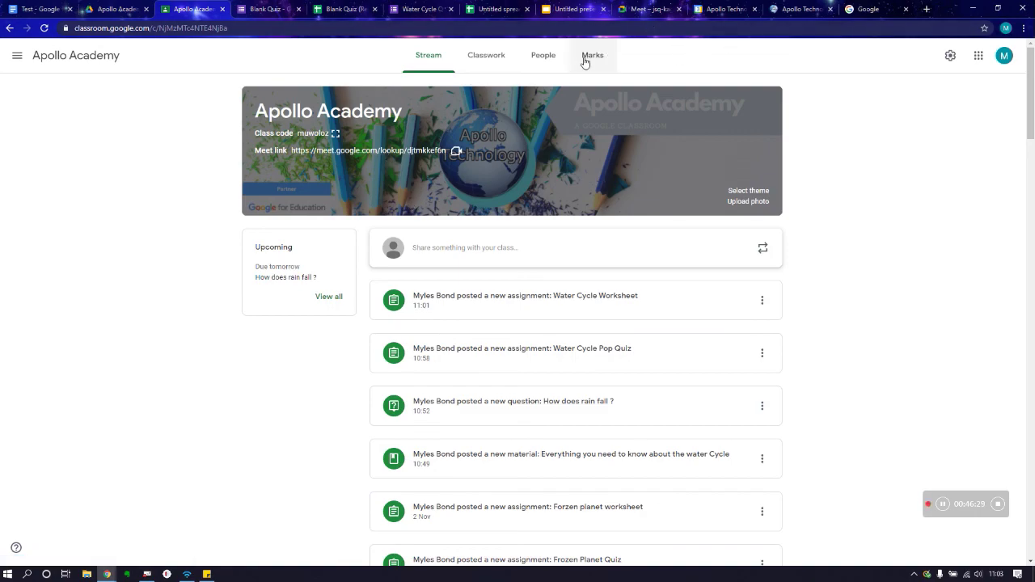
{"action": "left_click", "coordinate": [533, 61]}
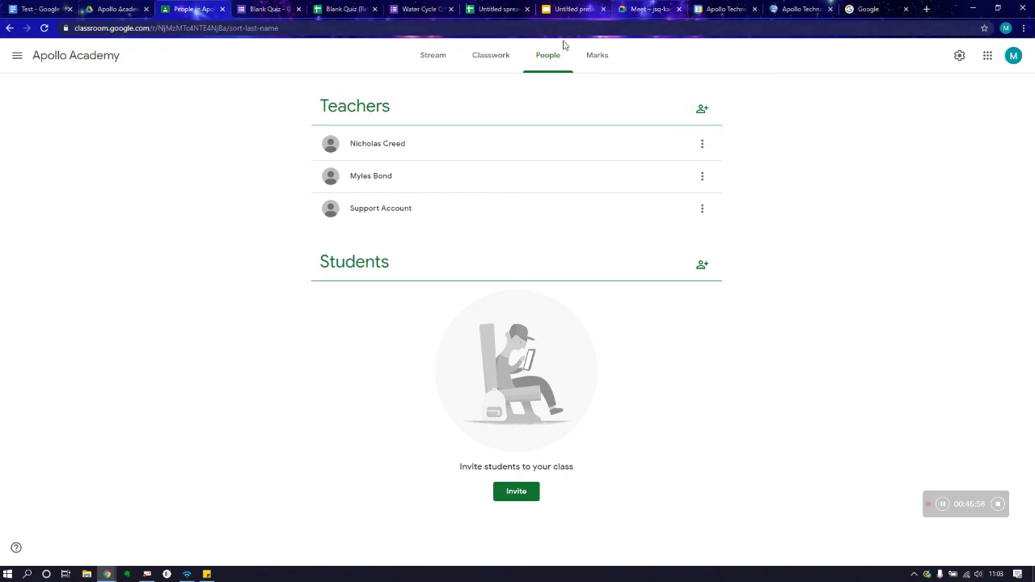
{"action": "left_click", "coordinate": [702, 108]}
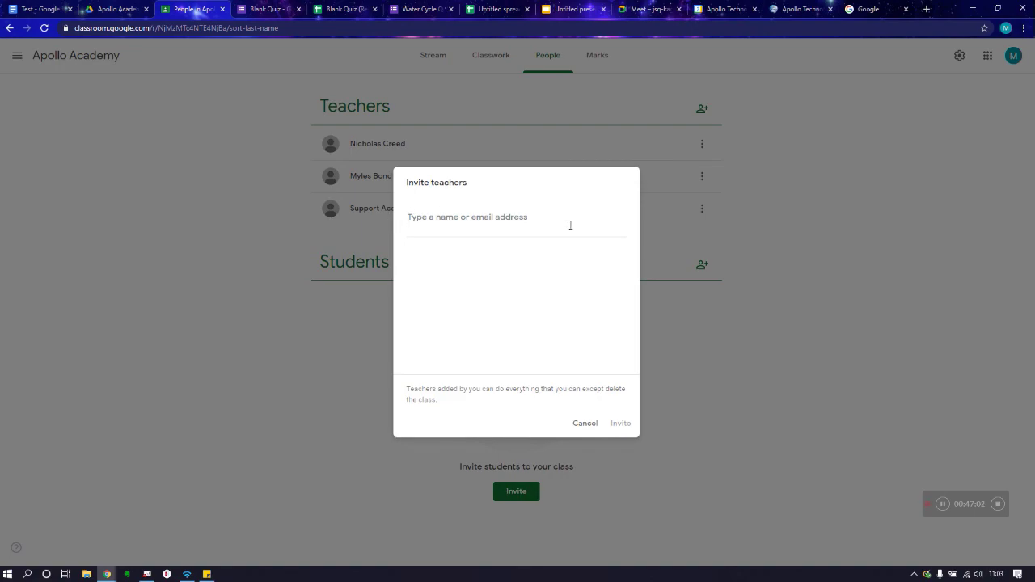
{"action": "left_click", "coordinate": [585, 423]}
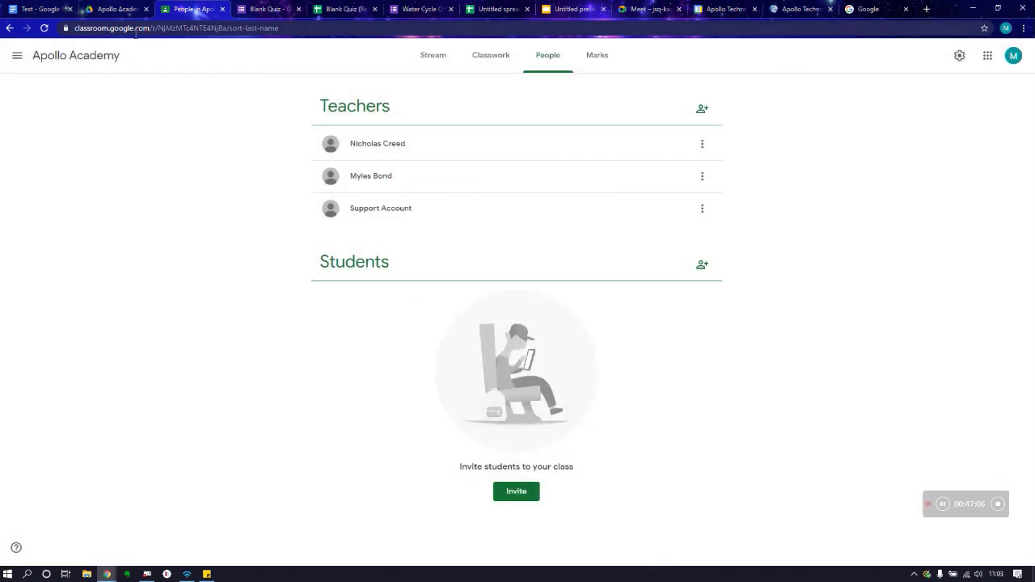
{"action": "left_click", "coordinate": [16, 56]}
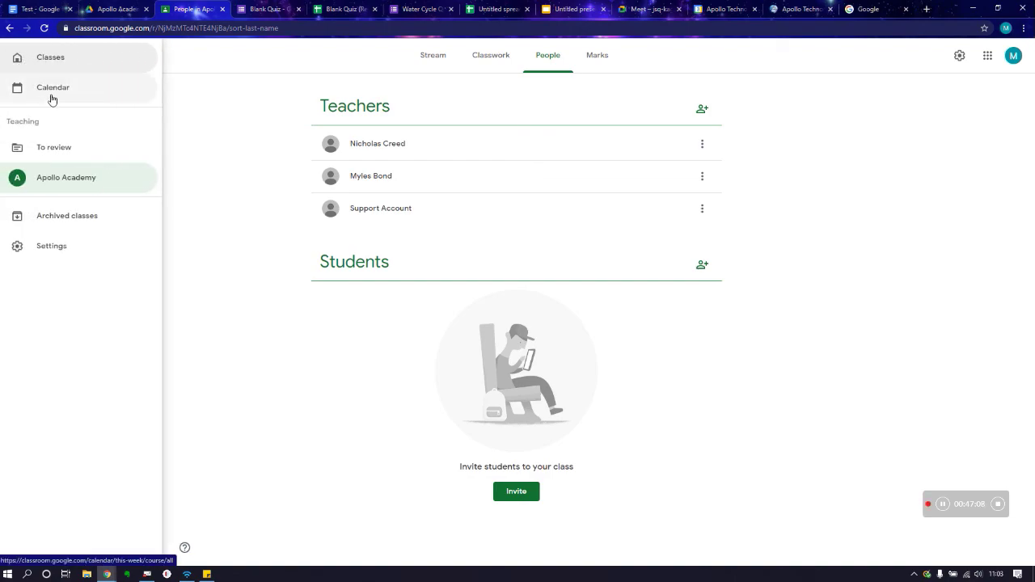
{"action": "left_click", "coordinate": [57, 58]}
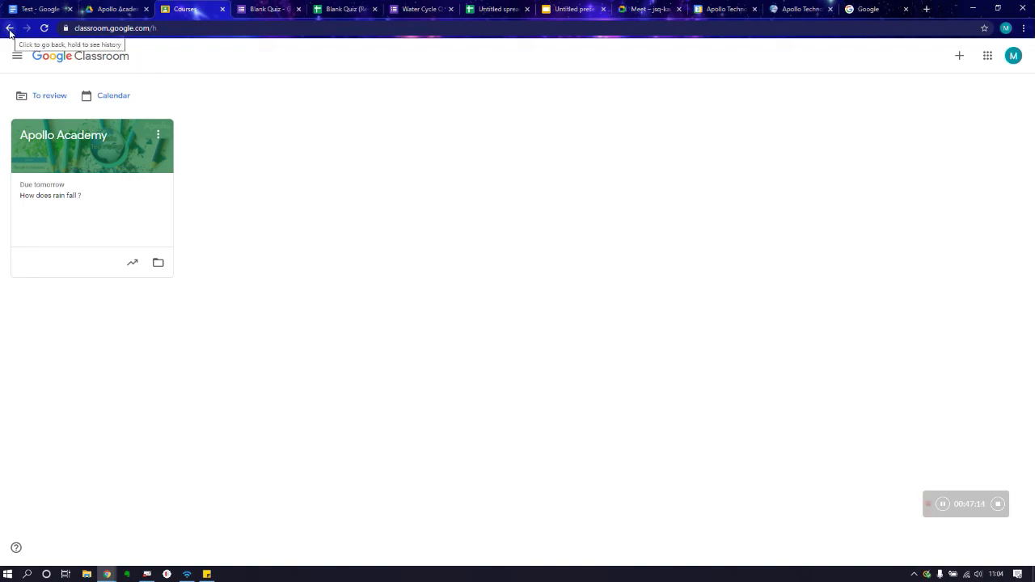
{"action": "left_click", "coordinate": [14, 55]}
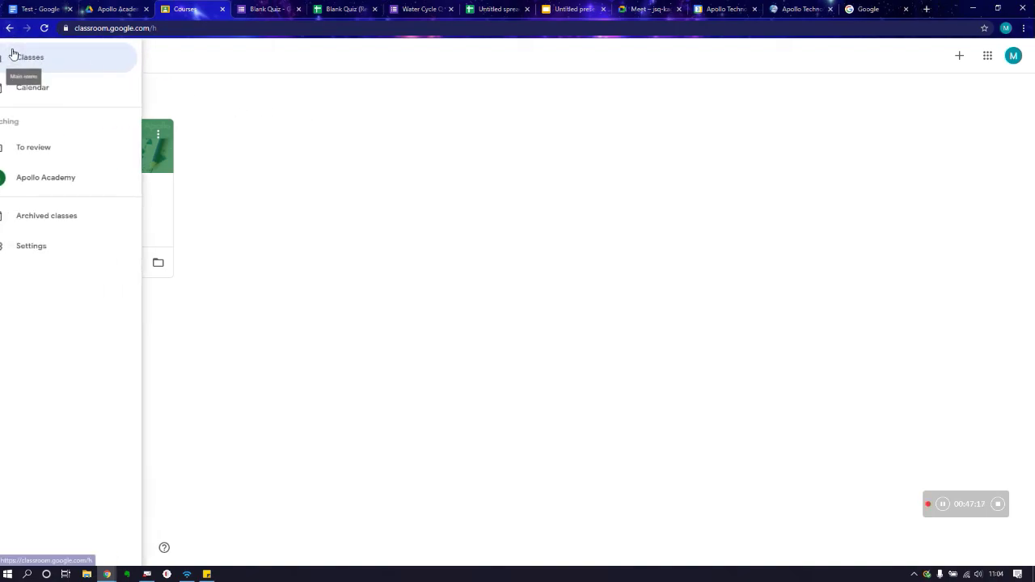
{"action": "left_click", "coordinate": [66, 178]}
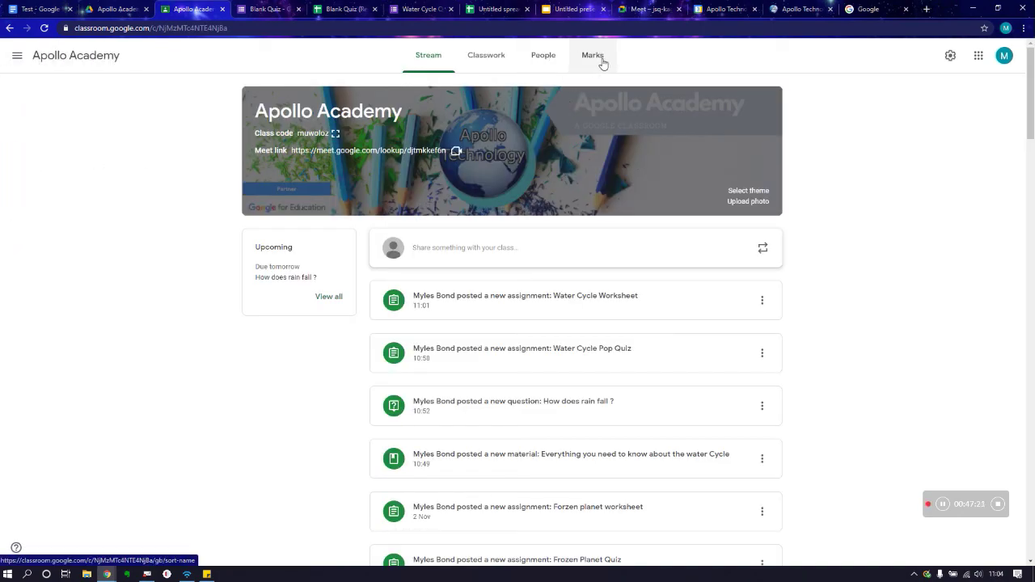
{"action": "left_click", "coordinate": [954, 64]}
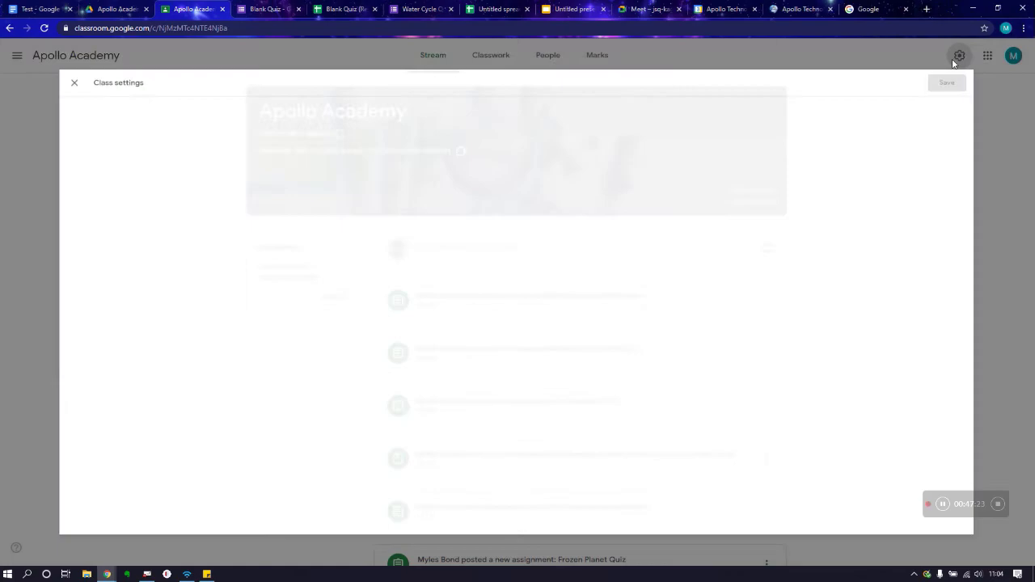
{"action": "scroll", "coordinate": [739, 192], "scroll_direction": "down", "scroll_amount": 4}
{"action": "scroll", "coordinate": [739, 192], "scroll_direction": "down", "scroll_amount": 1}
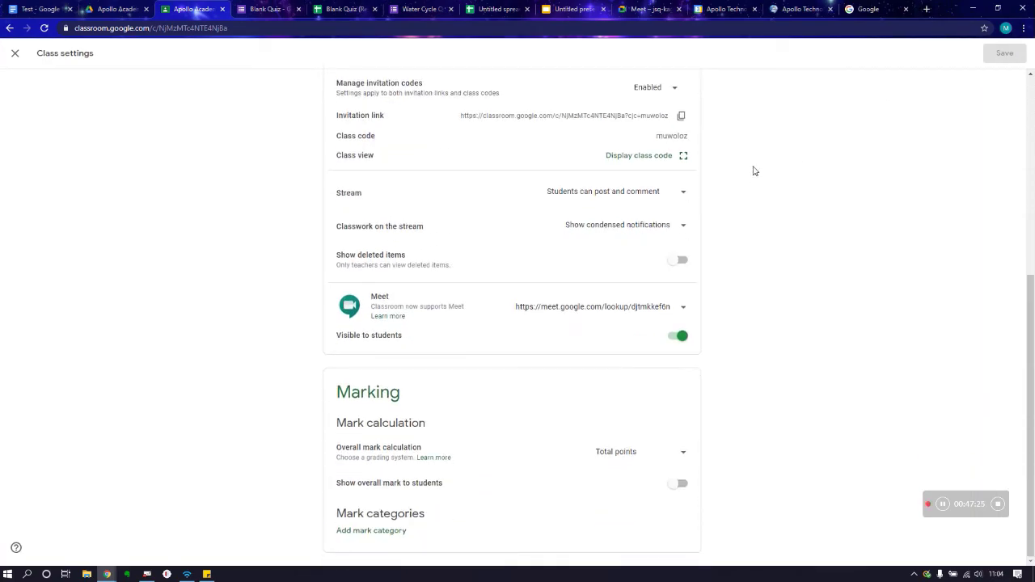
{"action": "left_click", "coordinate": [371, 530]}
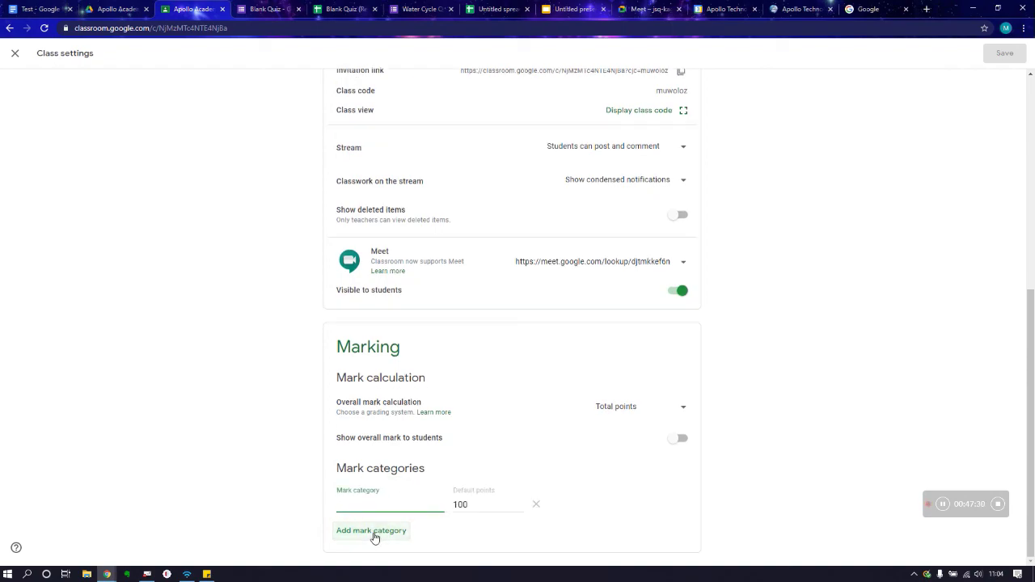
{"action": "left_click", "coordinate": [373, 533]}
{"action": "left_click", "coordinate": [374, 534]}
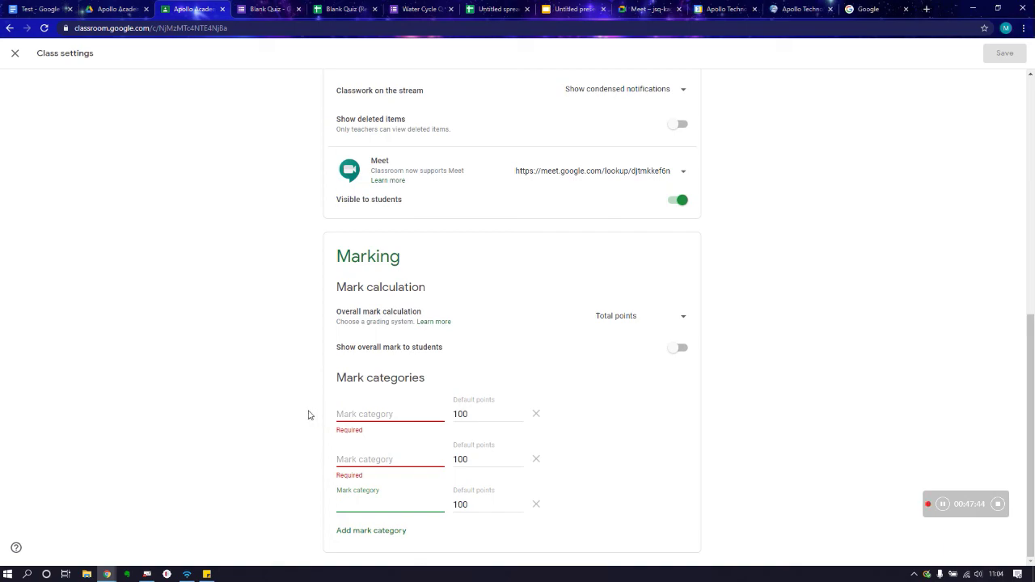
{"action": "left_click", "coordinate": [537, 415]}
{"action": "left_click", "coordinate": [534, 454]}
{"action": "left_click", "coordinate": [533, 497]}
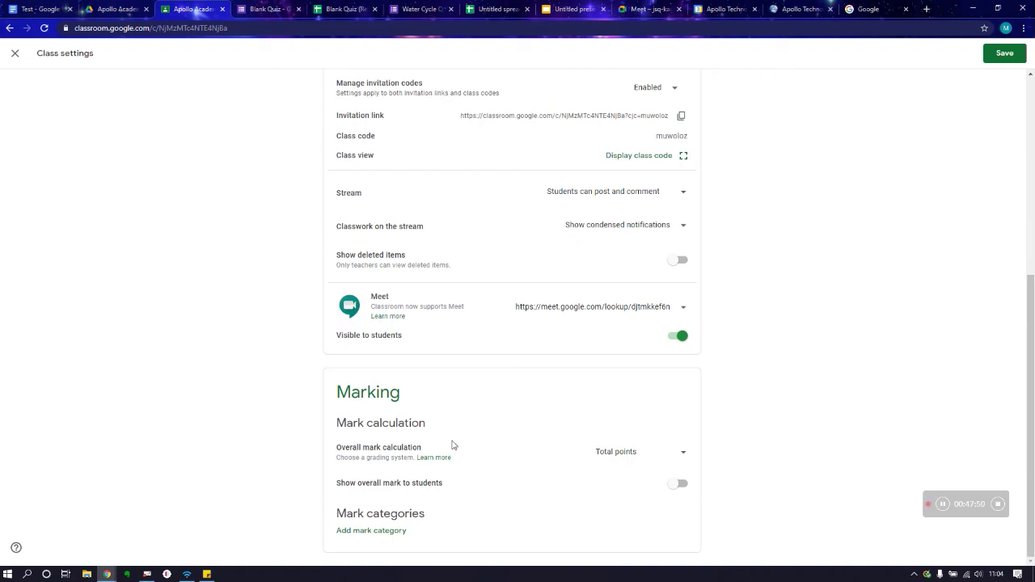
{"action": "scroll", "coordinate": [451, 441], "scroll_direction": "up", "scroll_amount": 3}
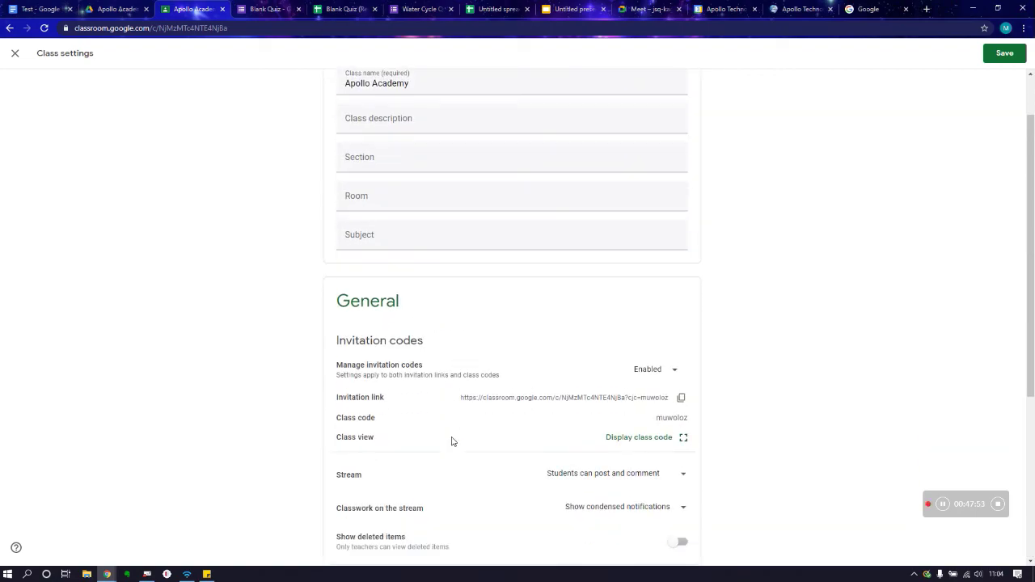
{"action": "scroll", "coordinate": [450, 441], "scroll_direction": "down", "scroll_amount": 4}
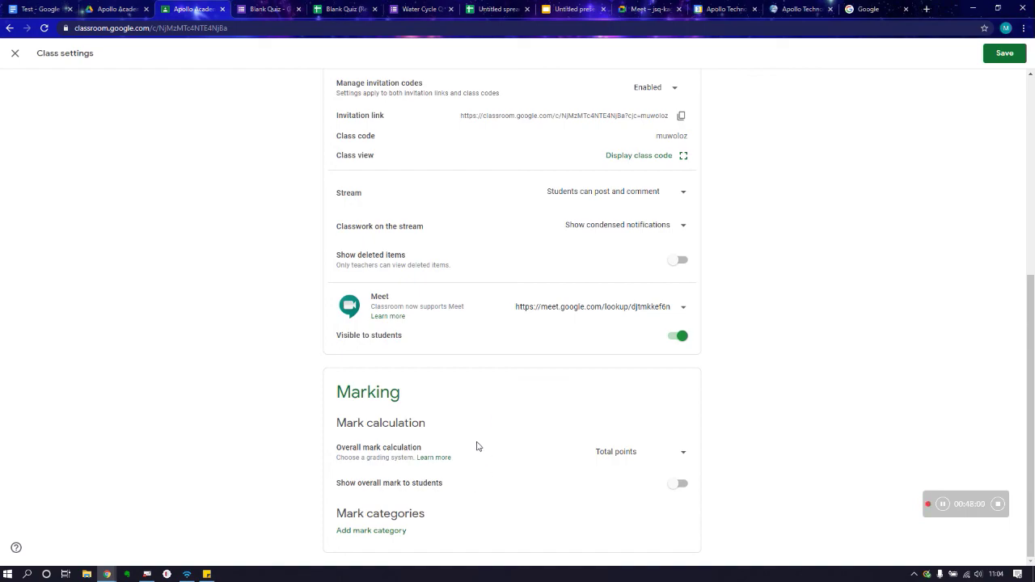
{"action": "scroll", "coordinate": [629, 461], "scroll_direction": "up", "scroll_amount": 5}
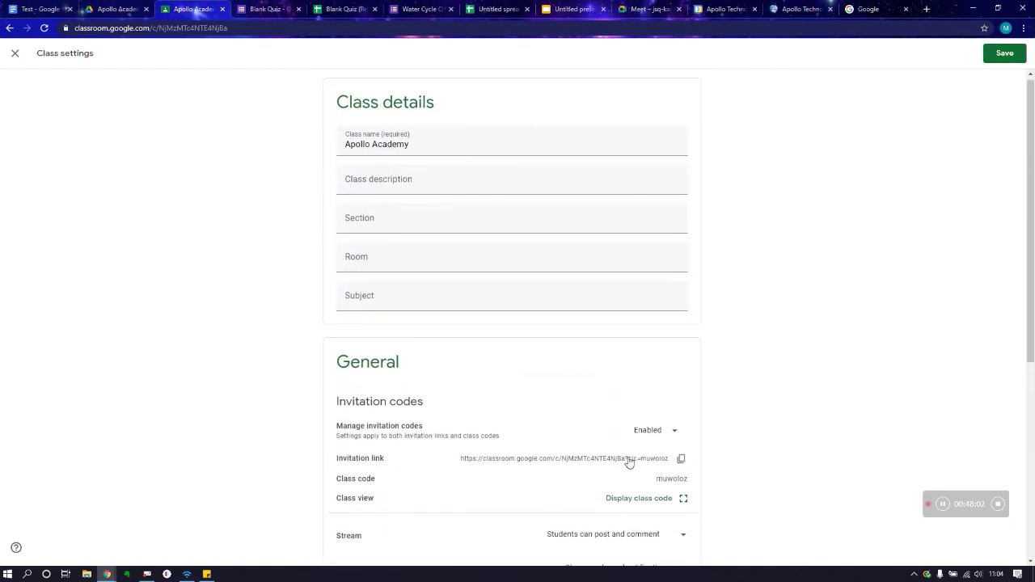
{"action": "left_click", "coordinate": [15, 54]}
{"action": "left_click", "coordinate": [562, 325]}
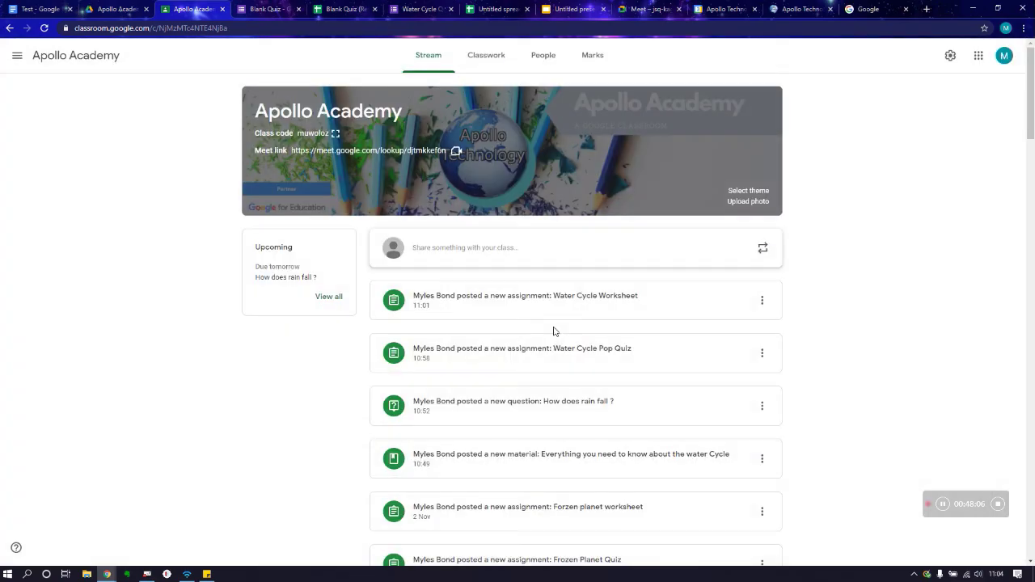